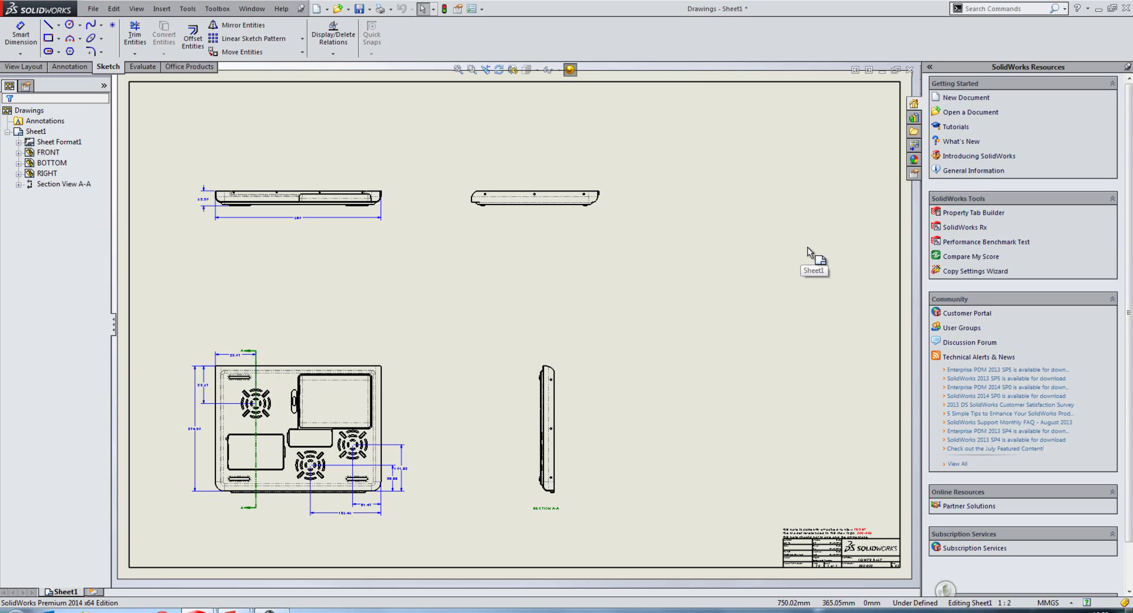
Bring up the FRONT view's context options to open its Lower Base part.
right_click(322, 213)
Open the Lower Base part and select the Notes Area annotation view.
left_click(328, 195)
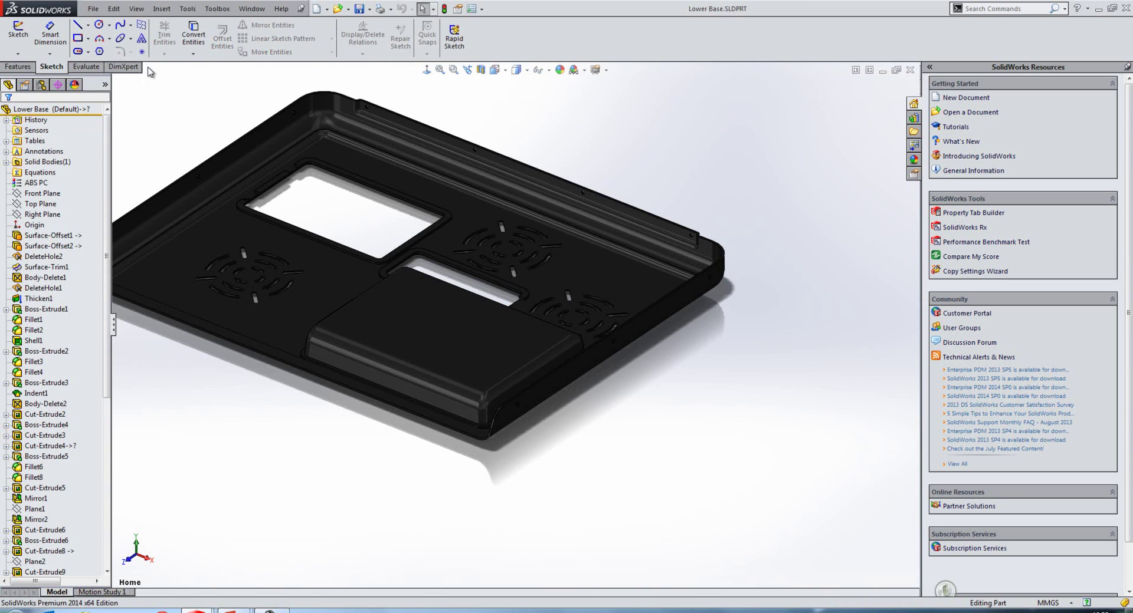
left_click(5, 151)
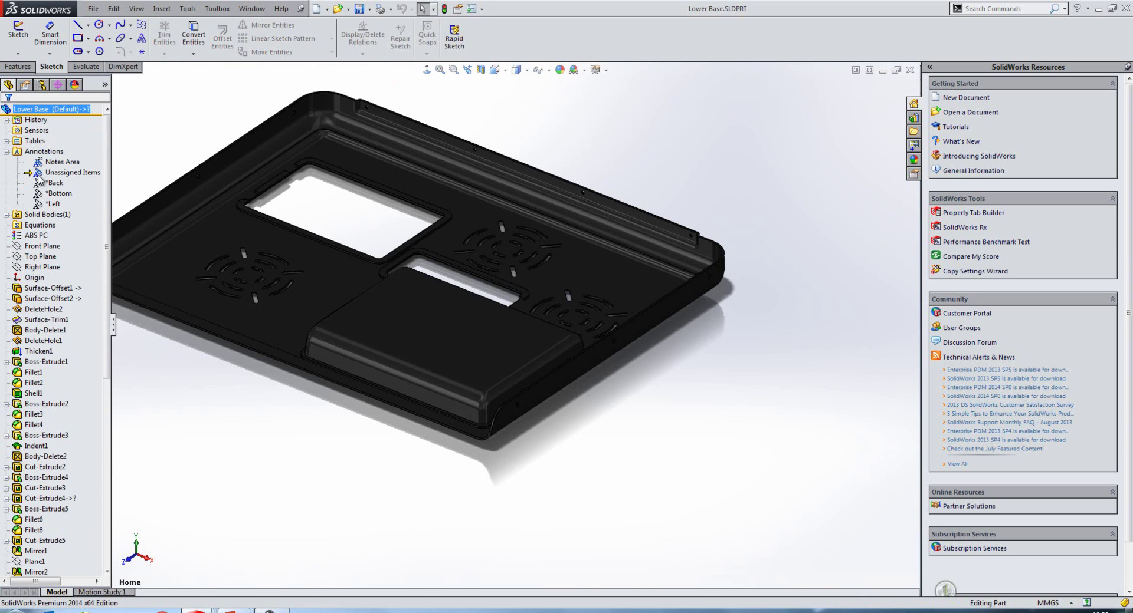
left_click(43, 164)
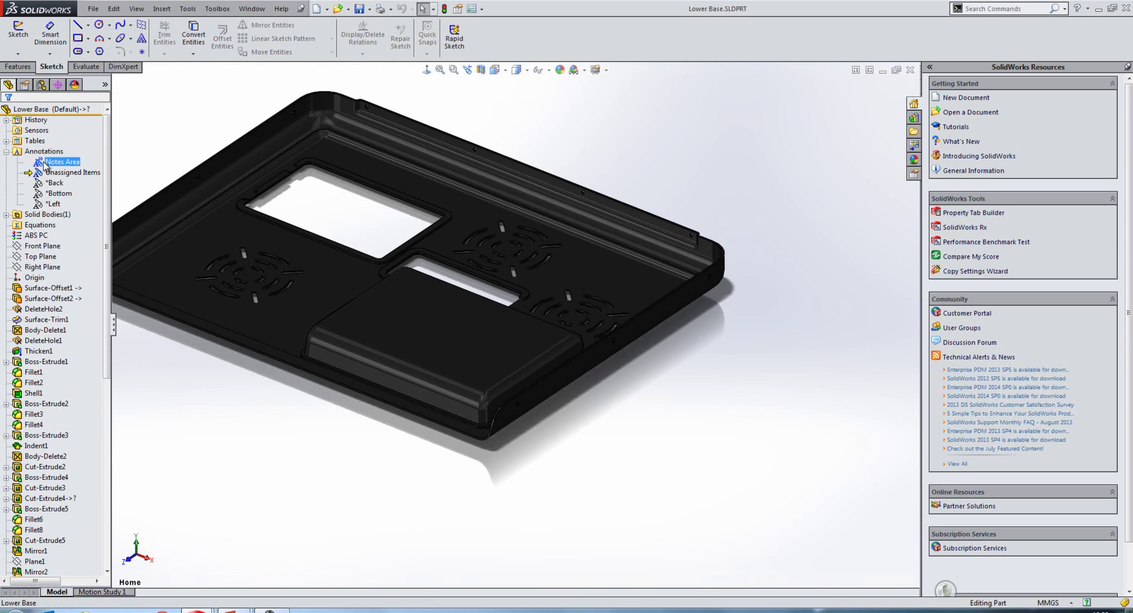
Show Title Block Table1 (LOWER BASE, ABS PC, AA.02) beside the reoriented part.
left_click(6, 141)
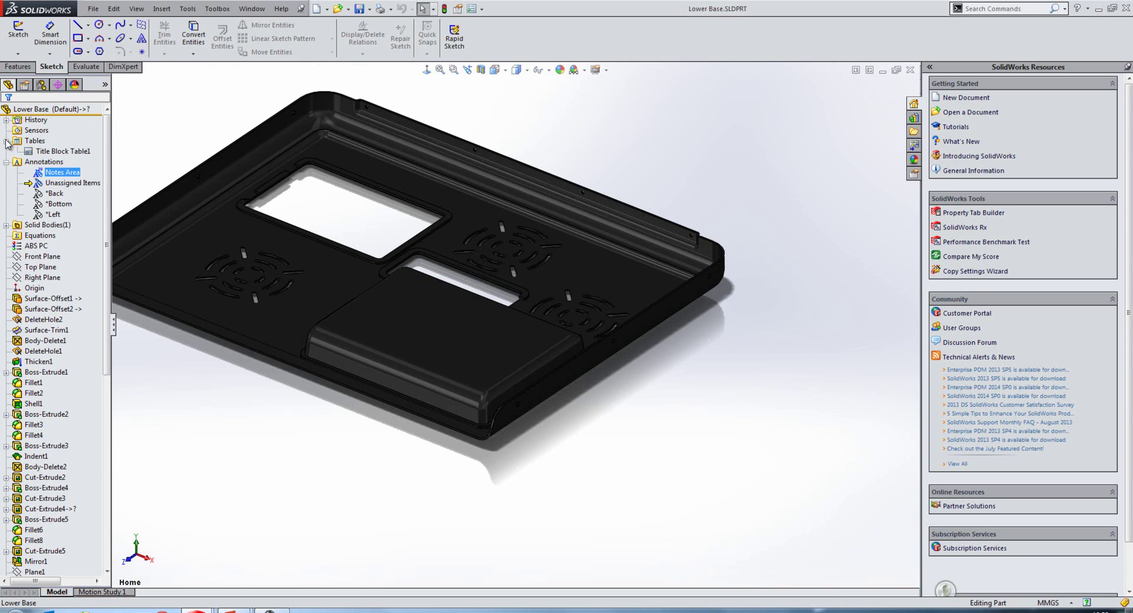
right_click(44, 152)
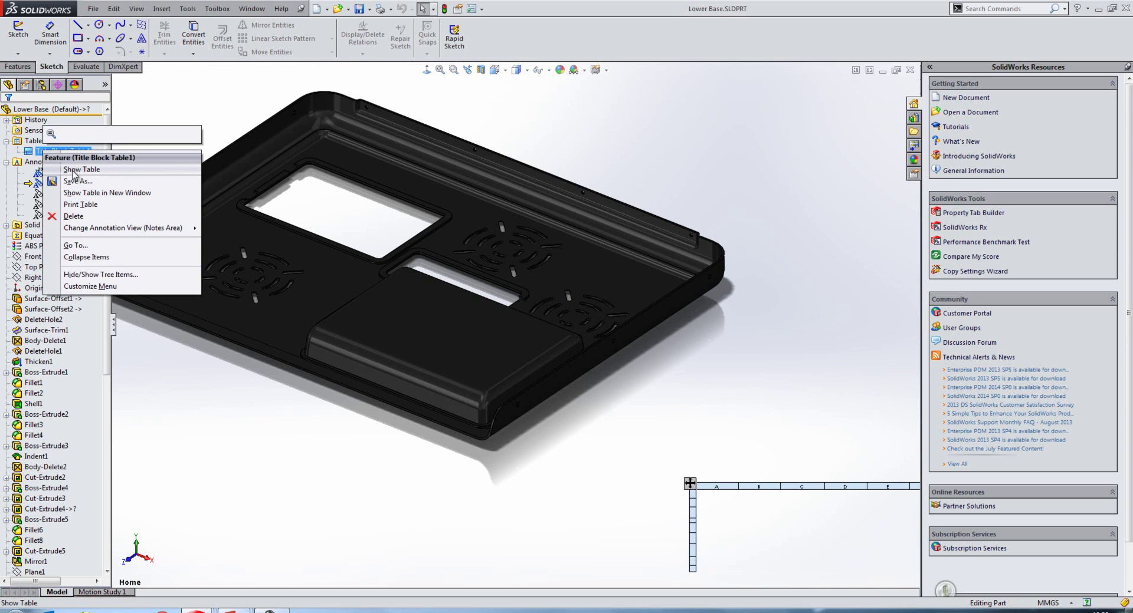
left_click(73, 169)
left_click(603, 475)
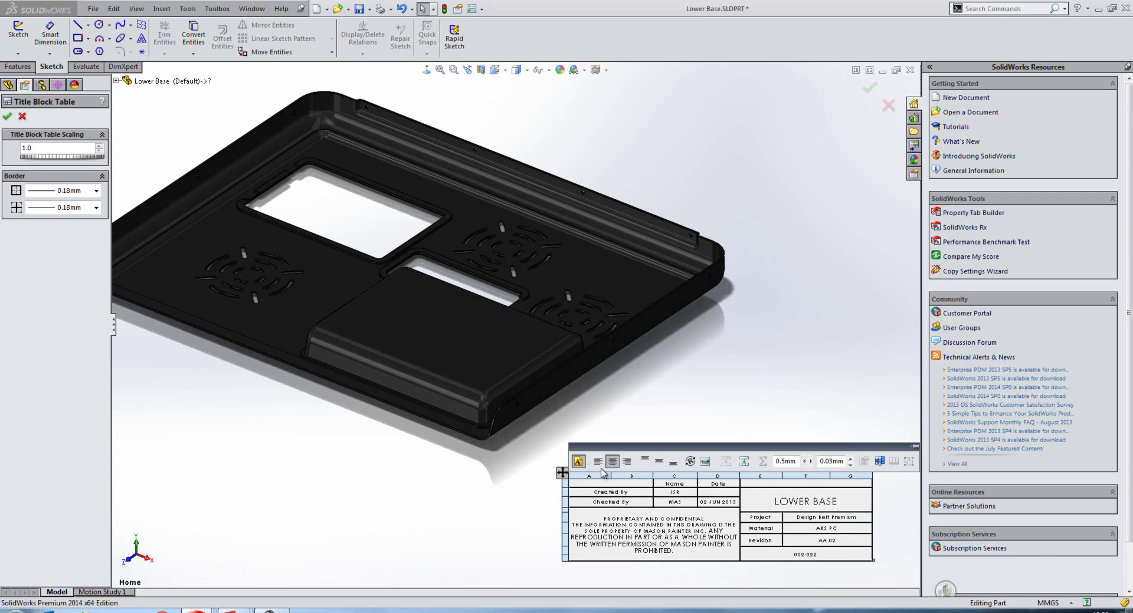
left_click(776, 421)
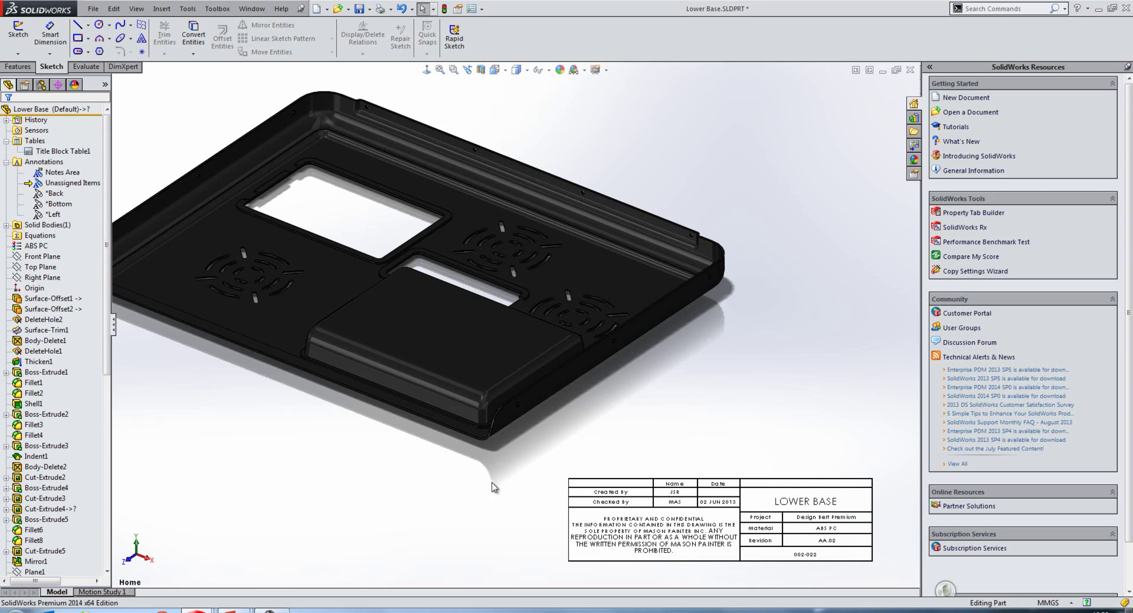
middle_click_drag(491, 483, 590, 548)
left_click(647, 560)
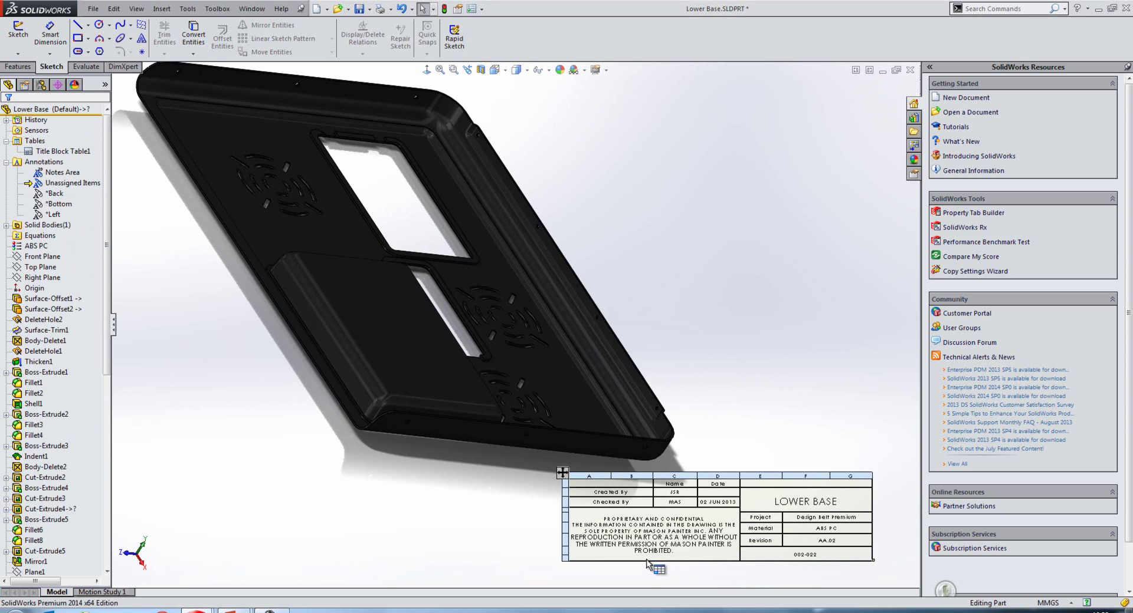
Return to the laptop drawing and refresh the out-of-date View Palette.
key("ctrl+Tab")
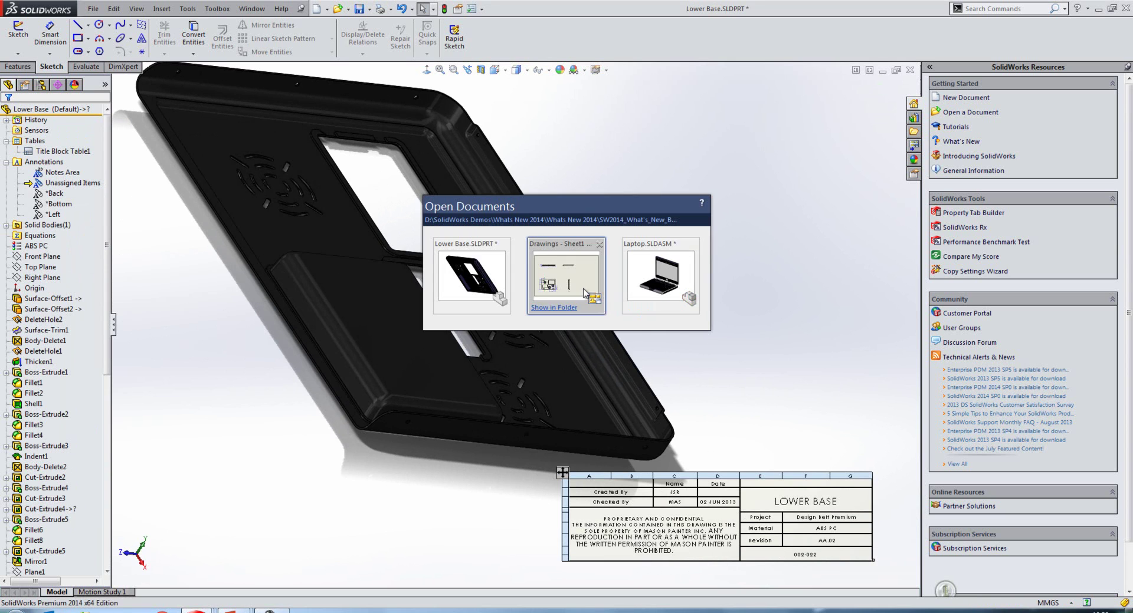
left_click(579, 287)
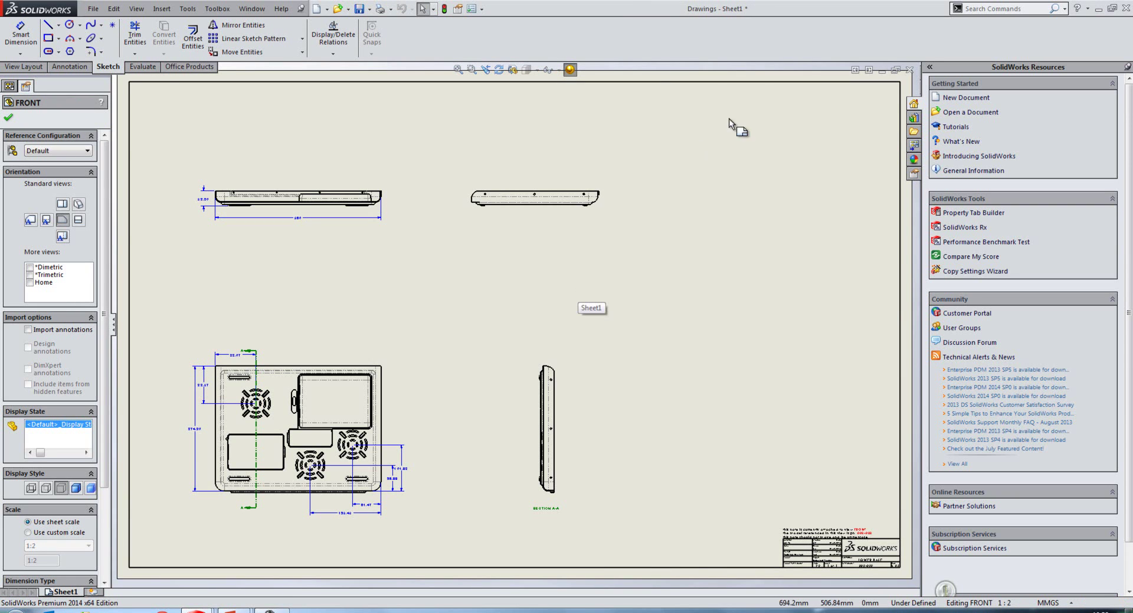
left_click(913, 147)
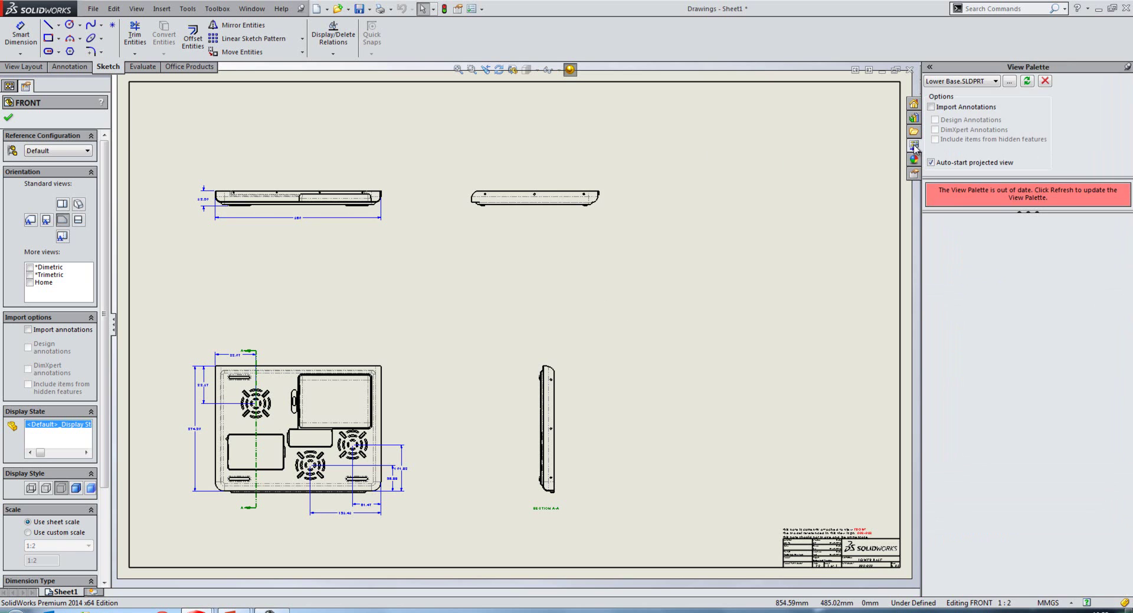
left_click(1027, 81)
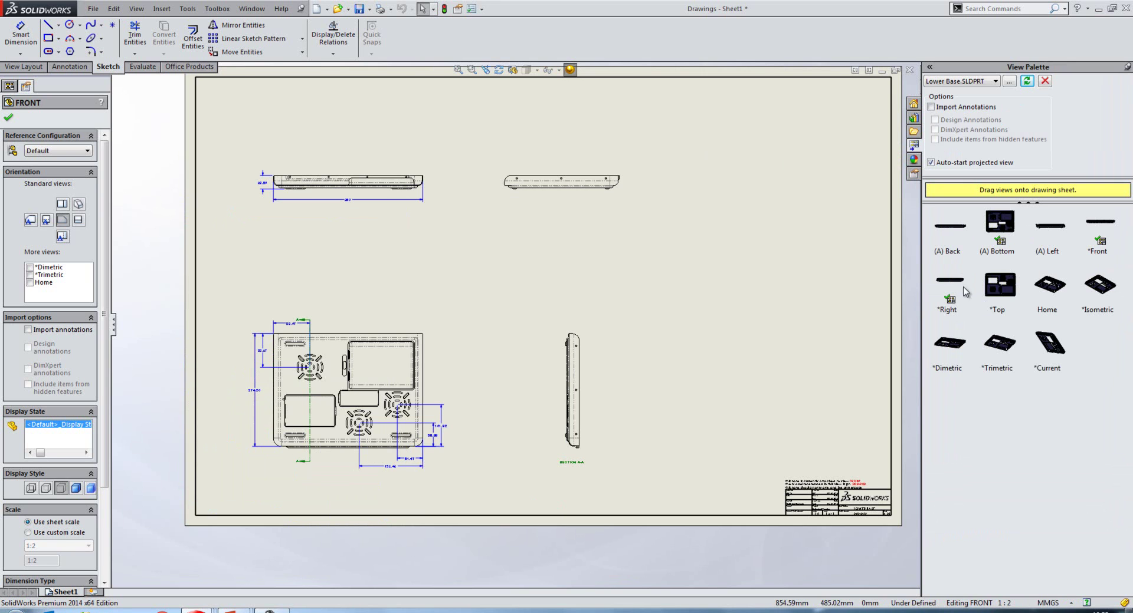
Place the palette's Isometric view at the upper right of Sheet1.
left_click(1011, 223)
mouse_move(1015, 226)
left_mouse_down()
mouse_move(903, 349)
mouse_move(649, 385)
mouse_move(779, 390)
left_mouse_up()
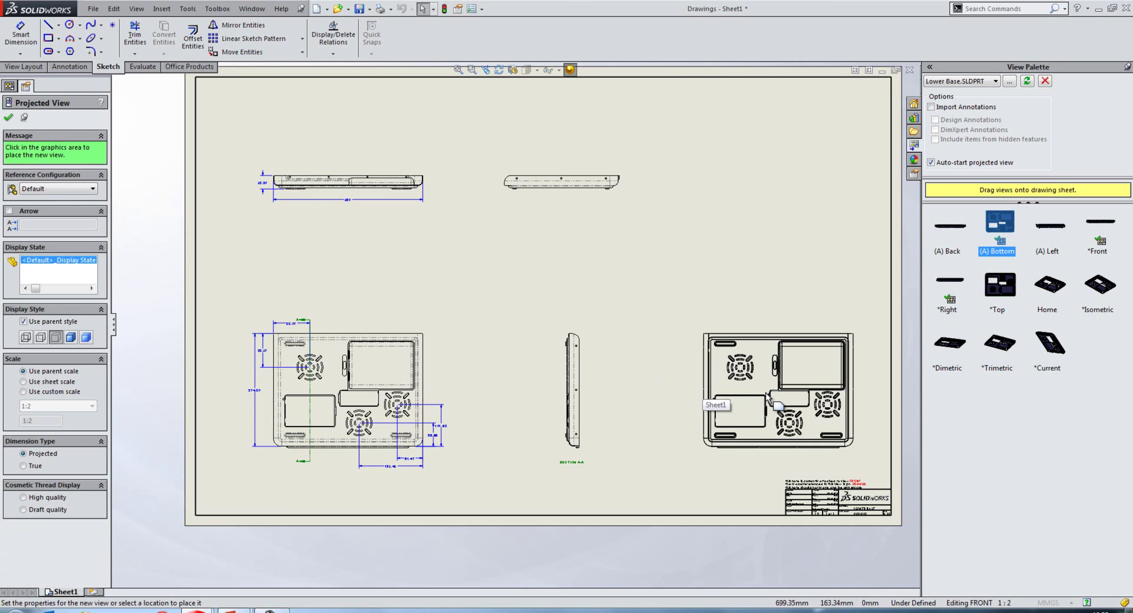
key("Escape")
left_click(1100, 289)
mouse_move(1100, 294)
left_mouse_down()
mouse_move(784, 192)
mouse_move(769, 173)
left_mouse_up()
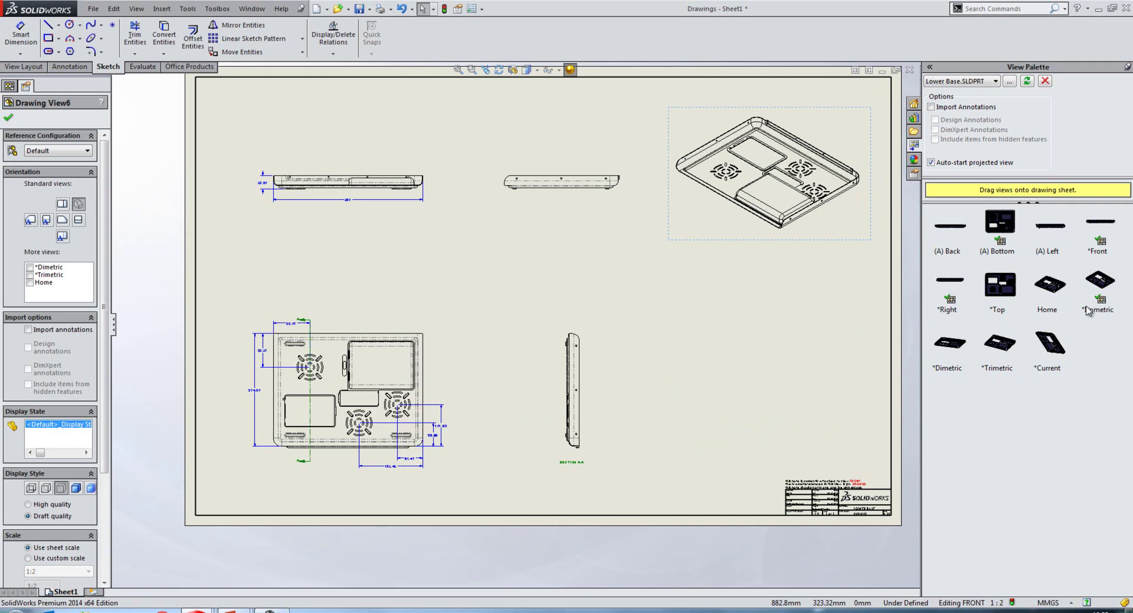
mouse_move(1088, 311)
left_mouse_down()
mouse_move(688, 304)
mouse_move(763, 298)
left_mouse_up()
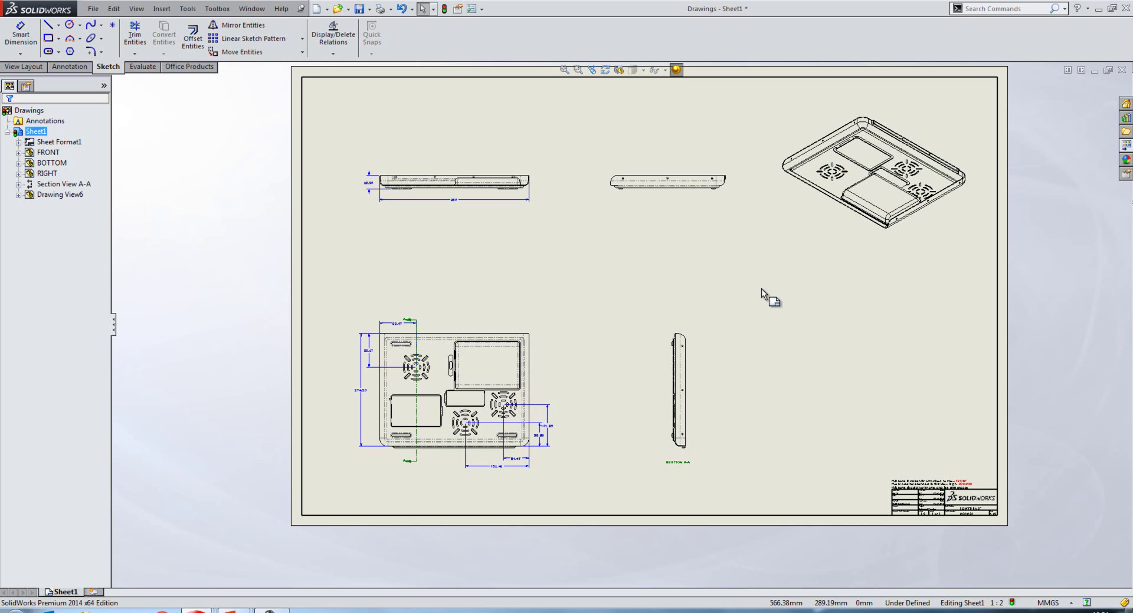
Replace the model in all views with Laptop.SLDASM from the 07 - Drawings folder.
left_click(18, 66)
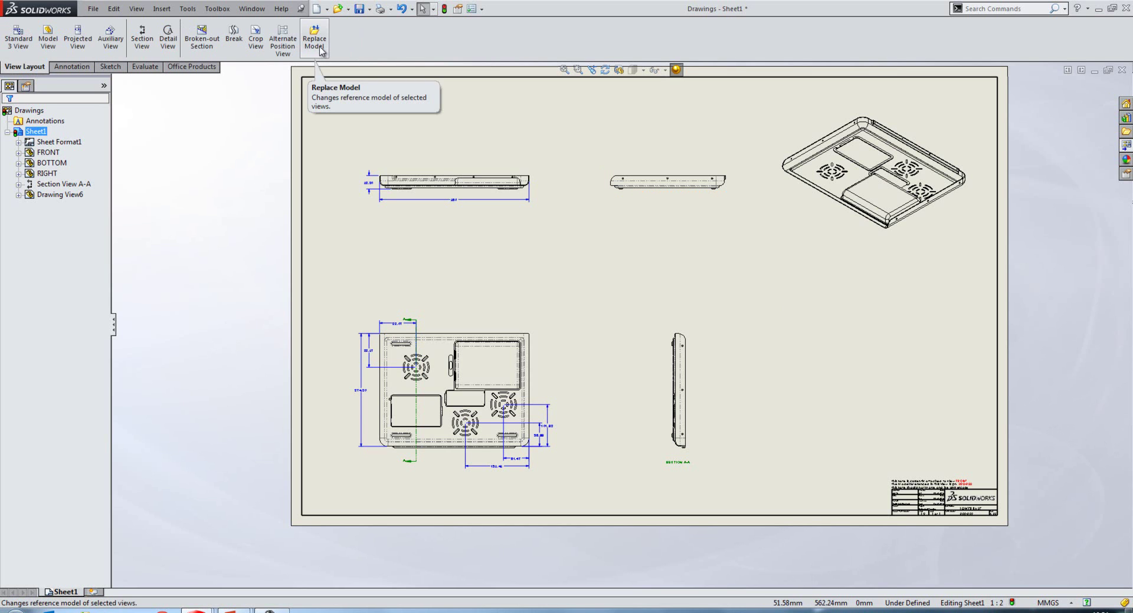
left_click(321, 50)
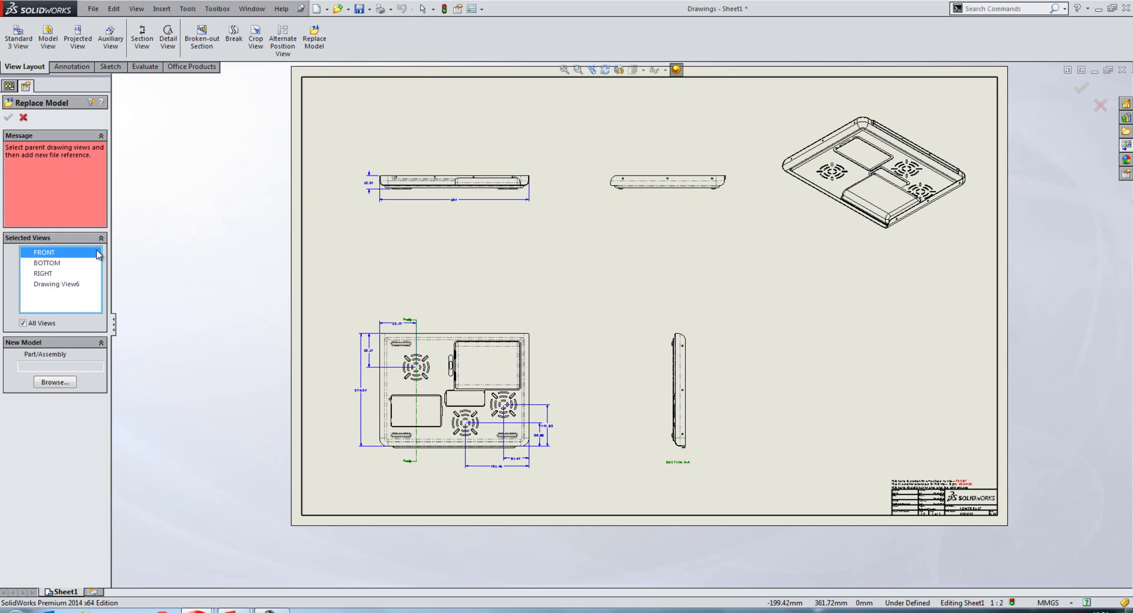
left_click(54, 382)
left_click(348, 163)
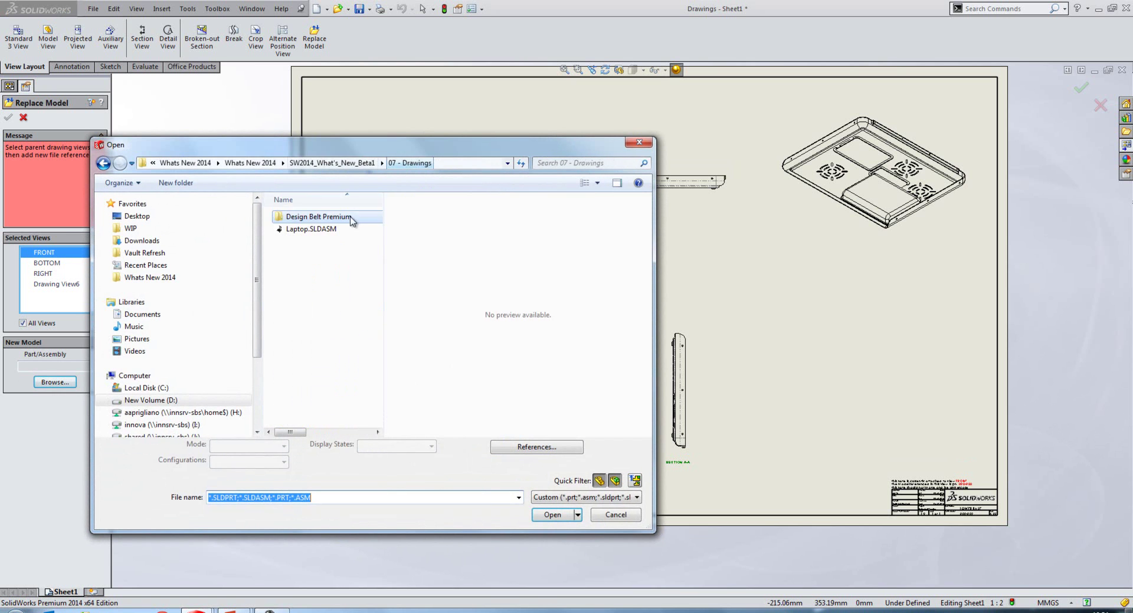
left_click(287, 229)
left_click(553, 521)
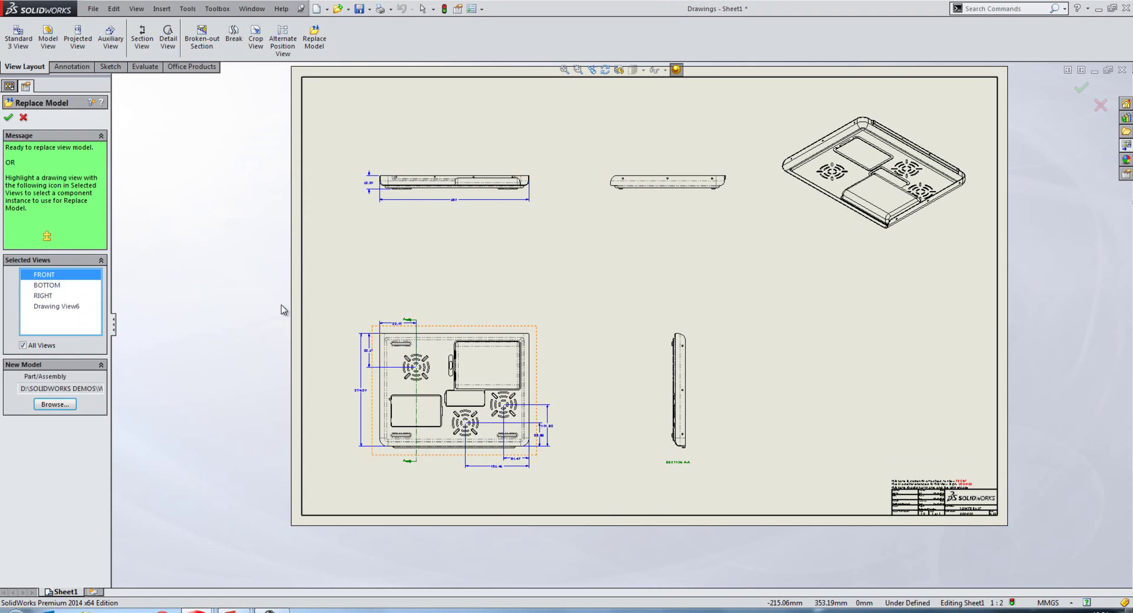
left_click(8, 118)
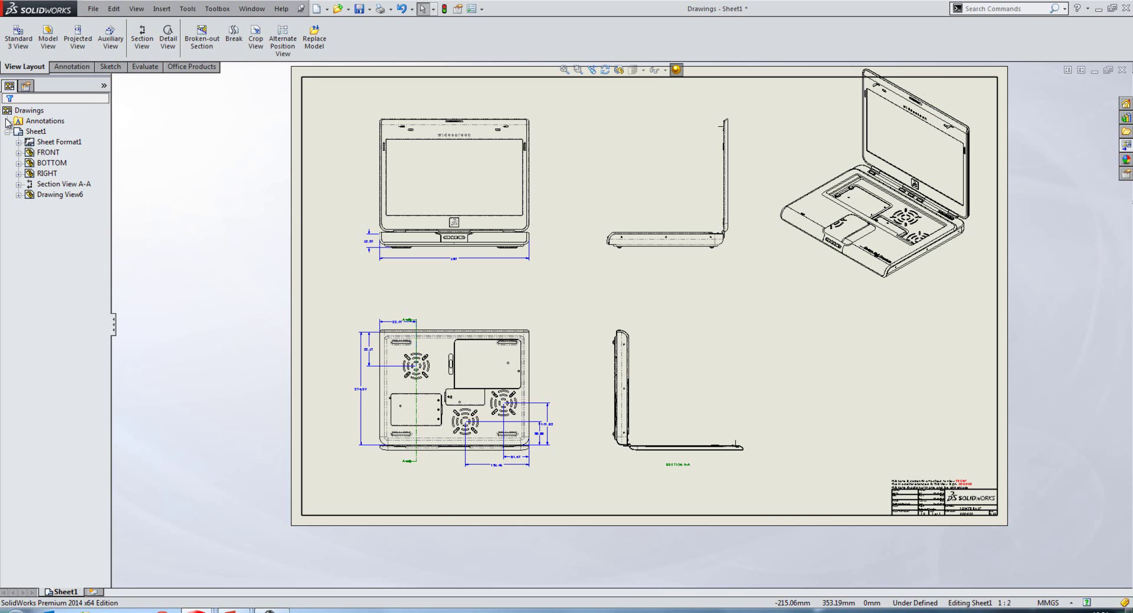
Edit cutting line A-A with a single offset jogging right at the central compartment.
scroll(390, 416, "down", 4)
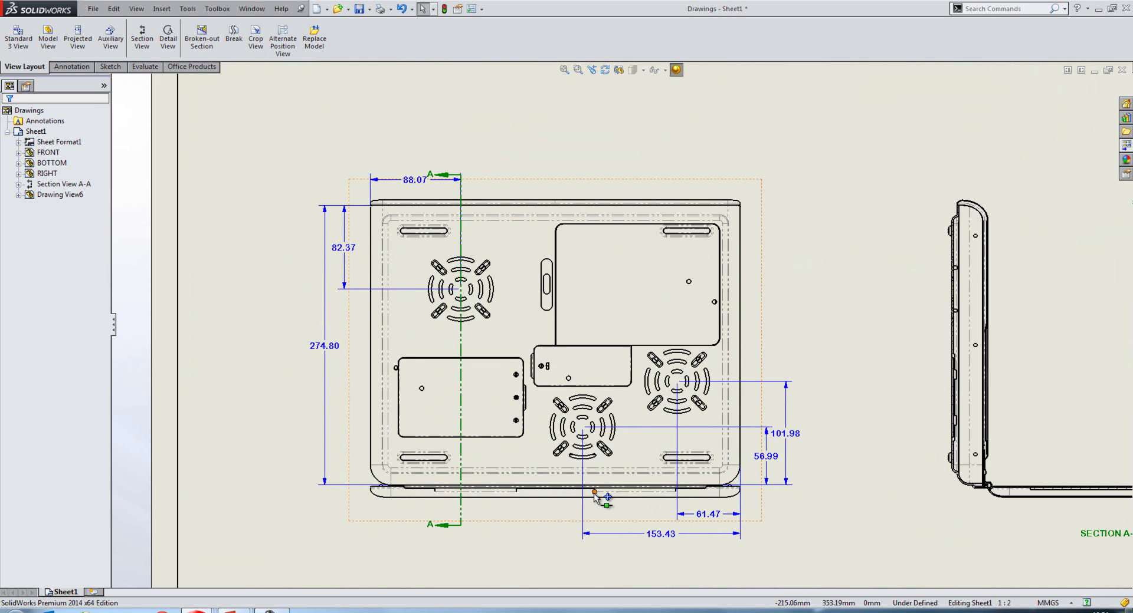
scroll(594, 494, "down", 1)
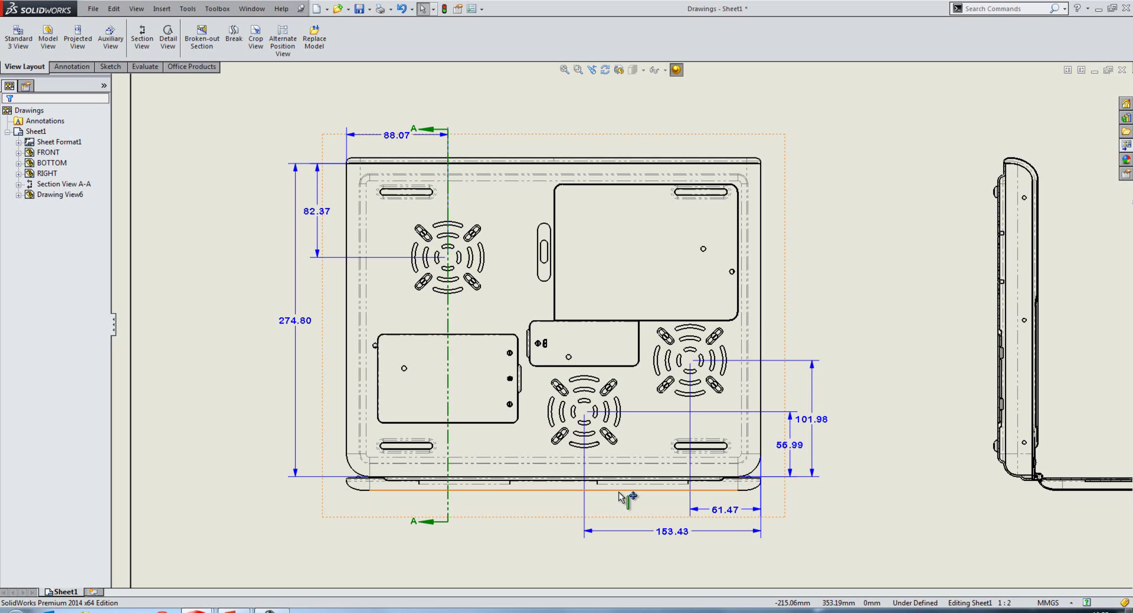
right_click(451, 316)
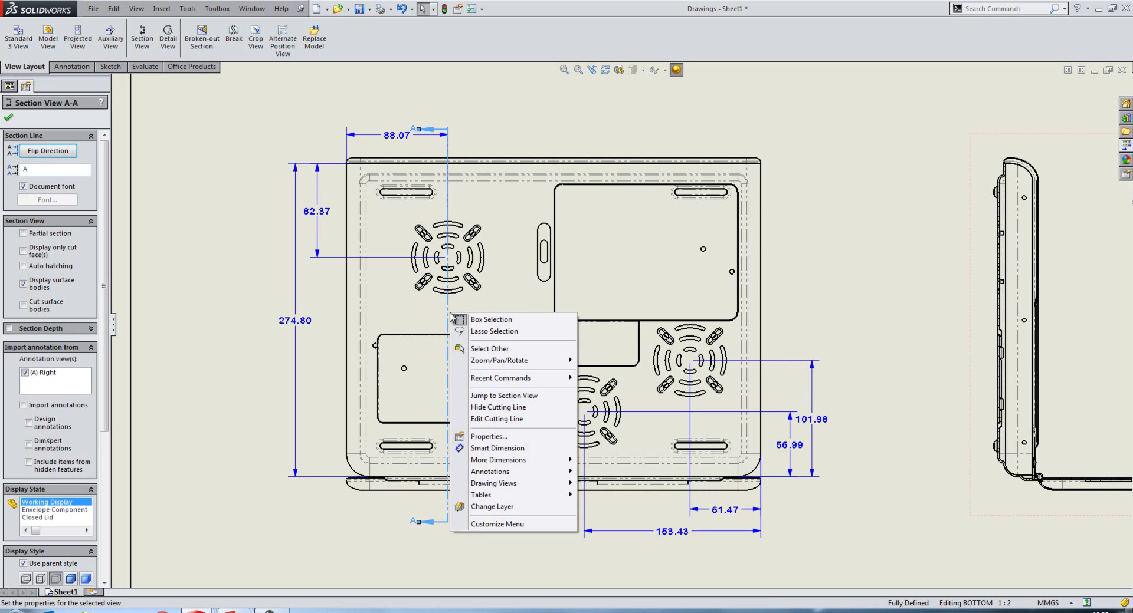
left_click(495, 419)
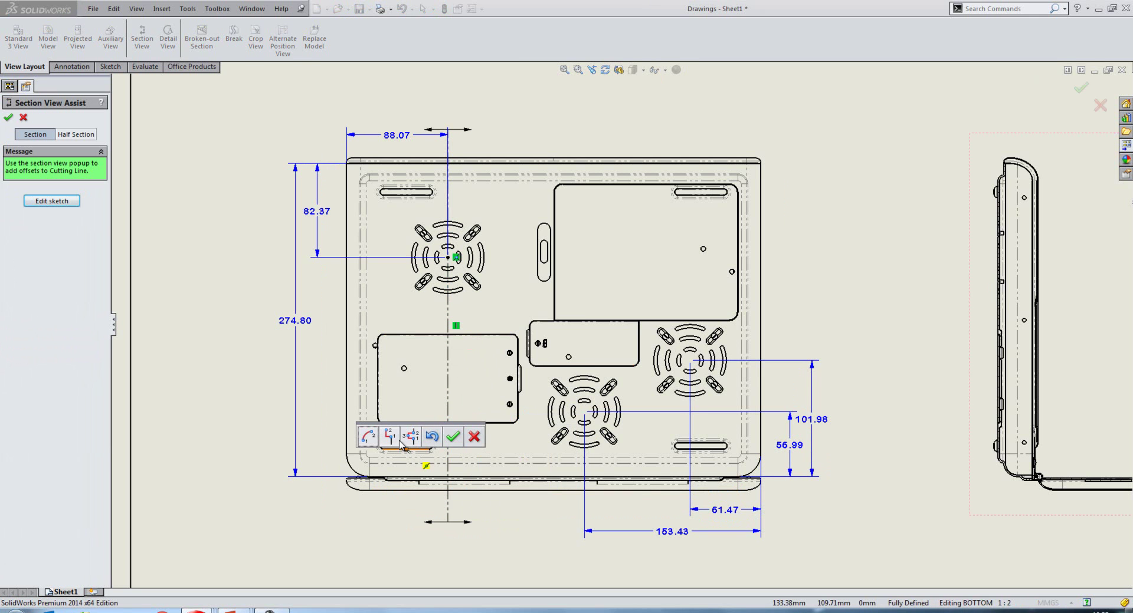
left_click(396, 437)
left_click(447, 305)
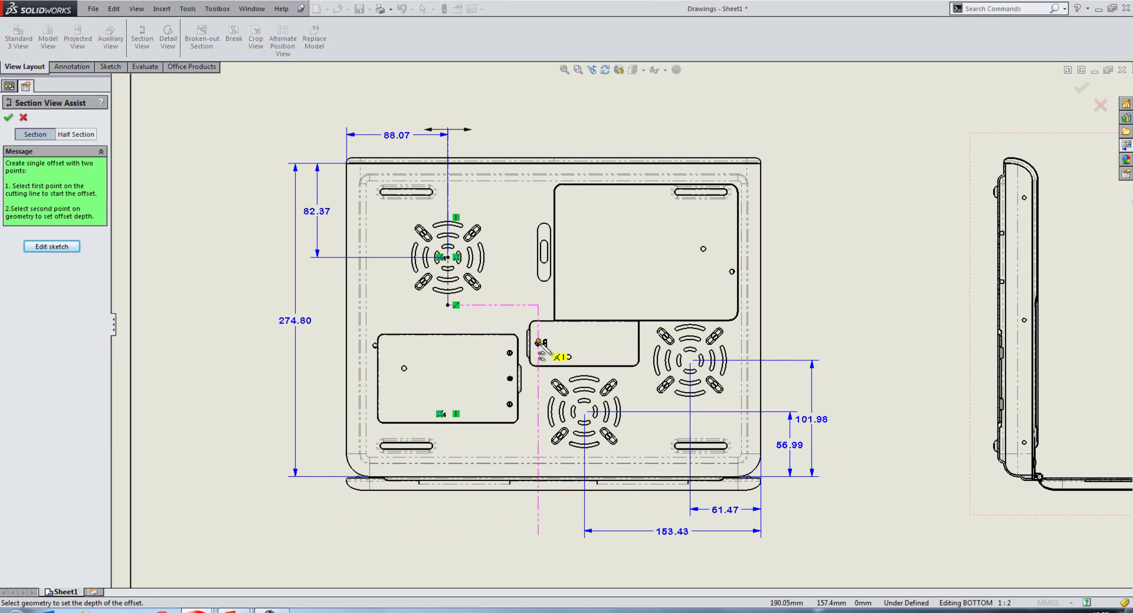
left_click(538, 343)
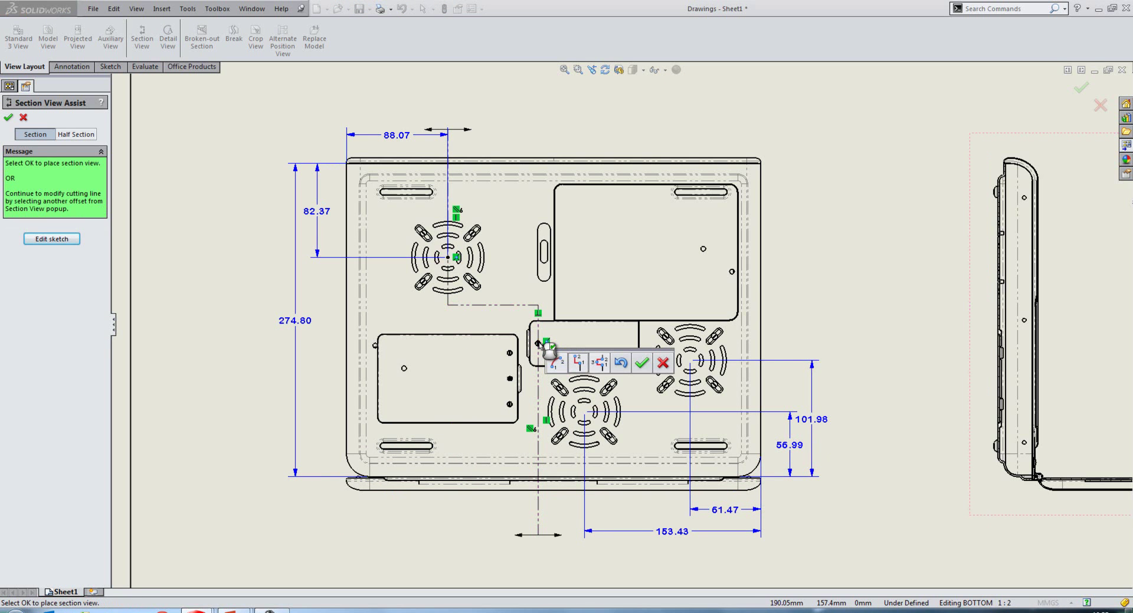
left_click(642, 364)
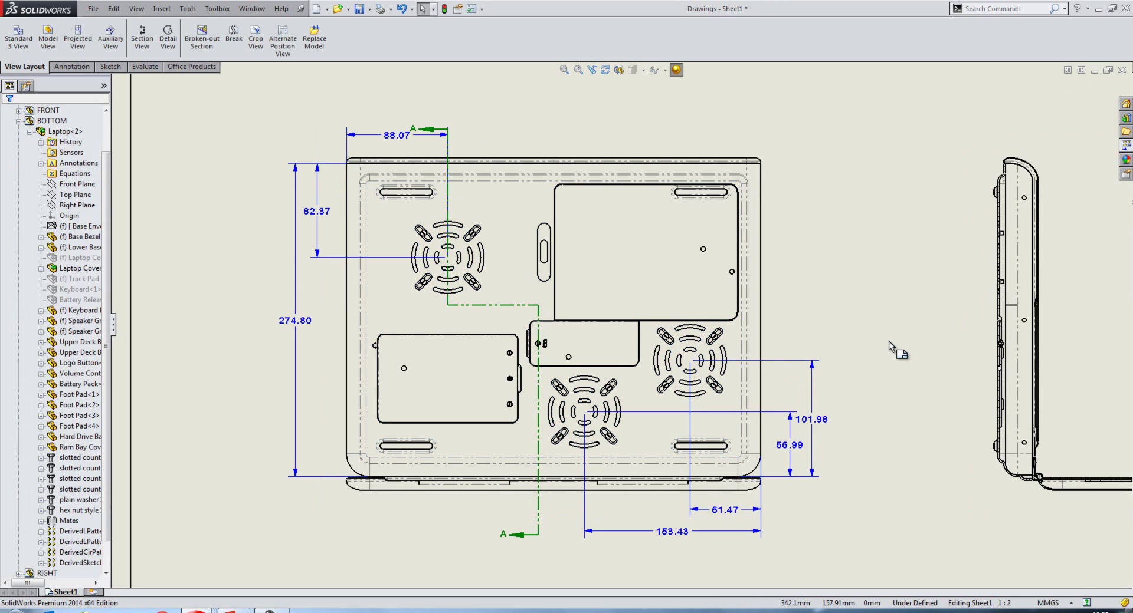
Place the updated Section View A-A and select it.
left_click(976, 354)
scroll(714, 342, "down", 3)
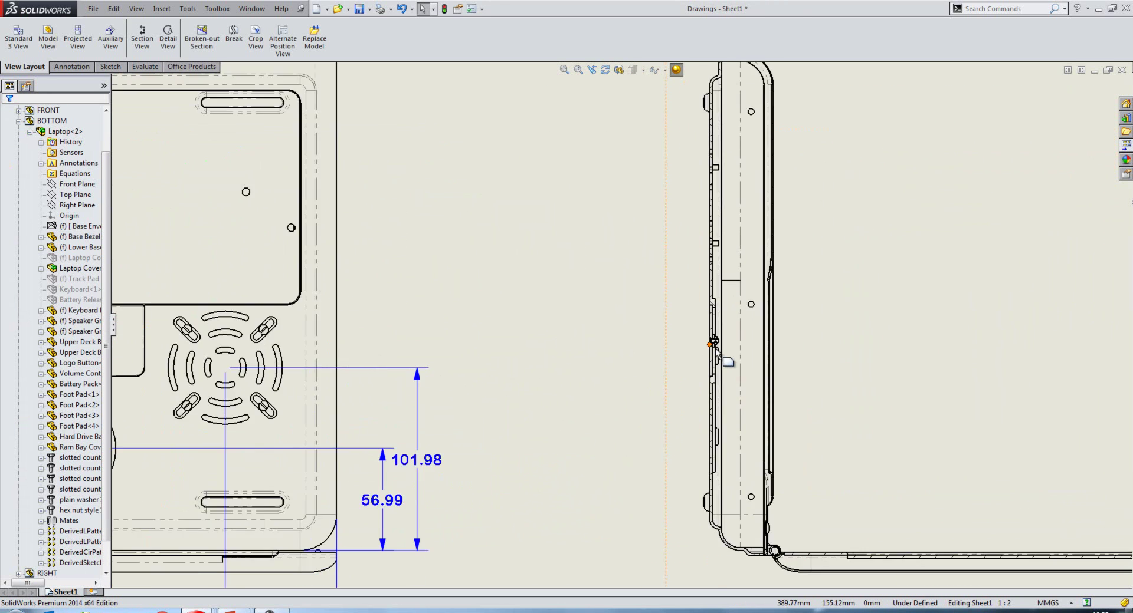
scroll(716, 349, "down", 4)
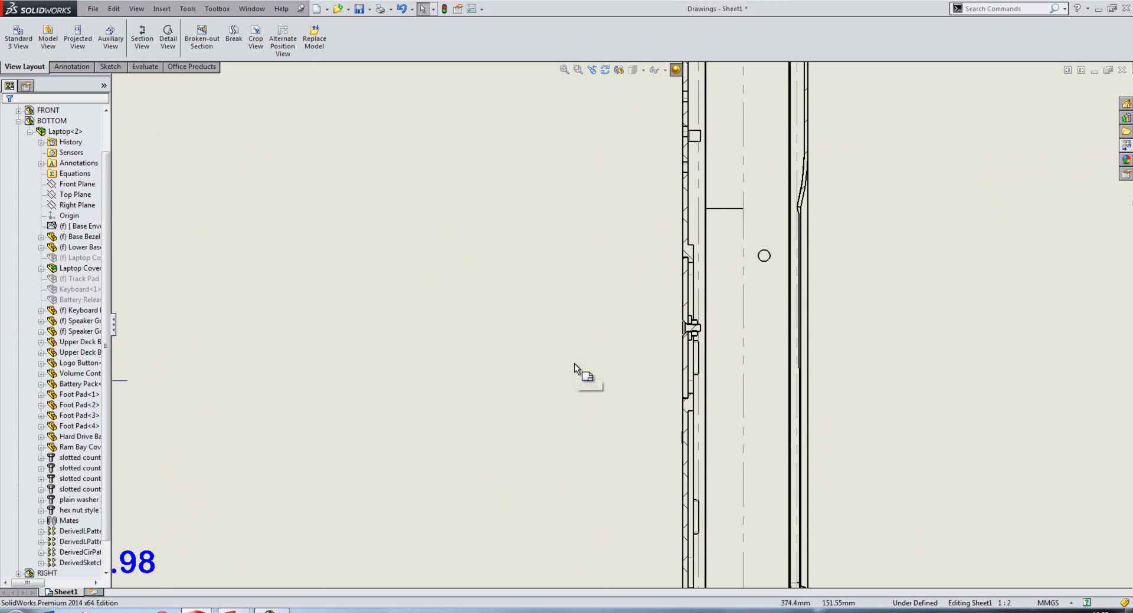
left_click(606, 356)
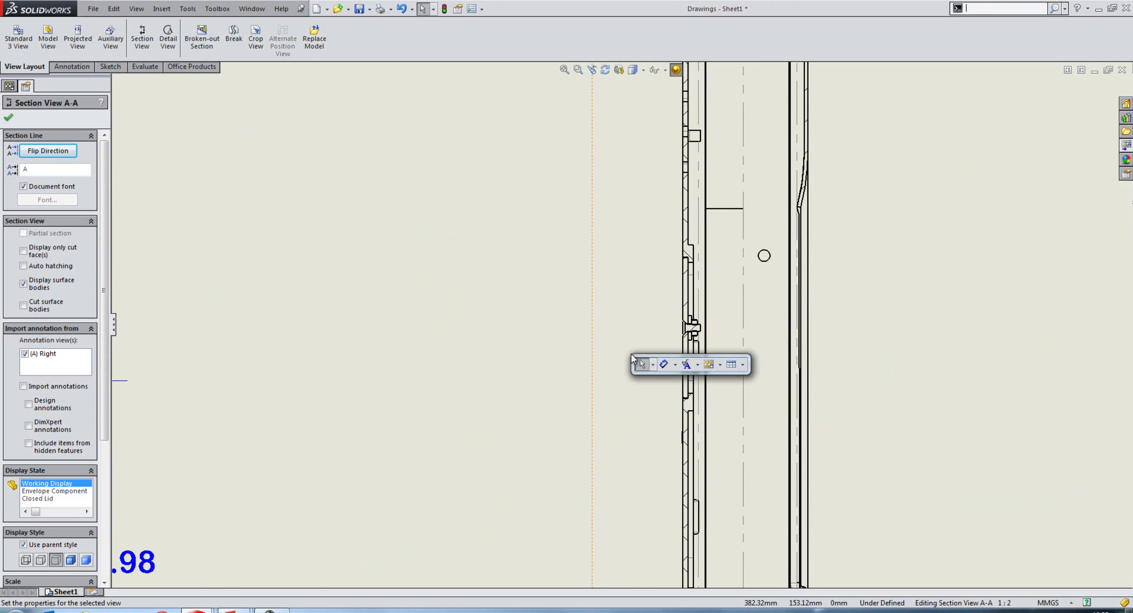
Add a reversed stacked balloon on the screw, nut and a third part reading 26, 27, 24.
type("a")
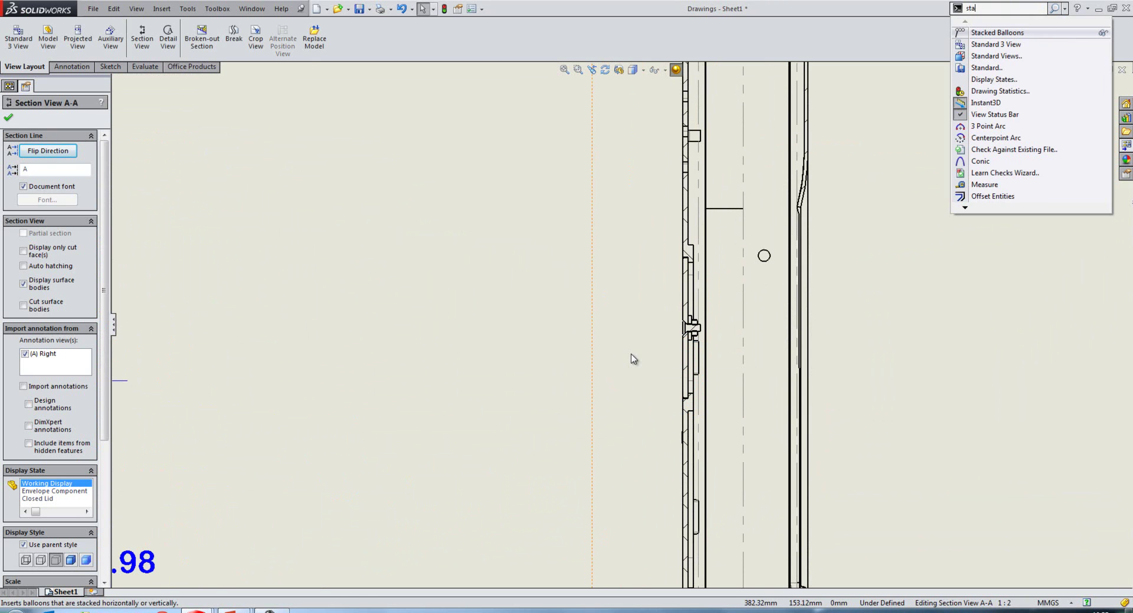
key("Return")
scroll(750, 312, "down", 2)
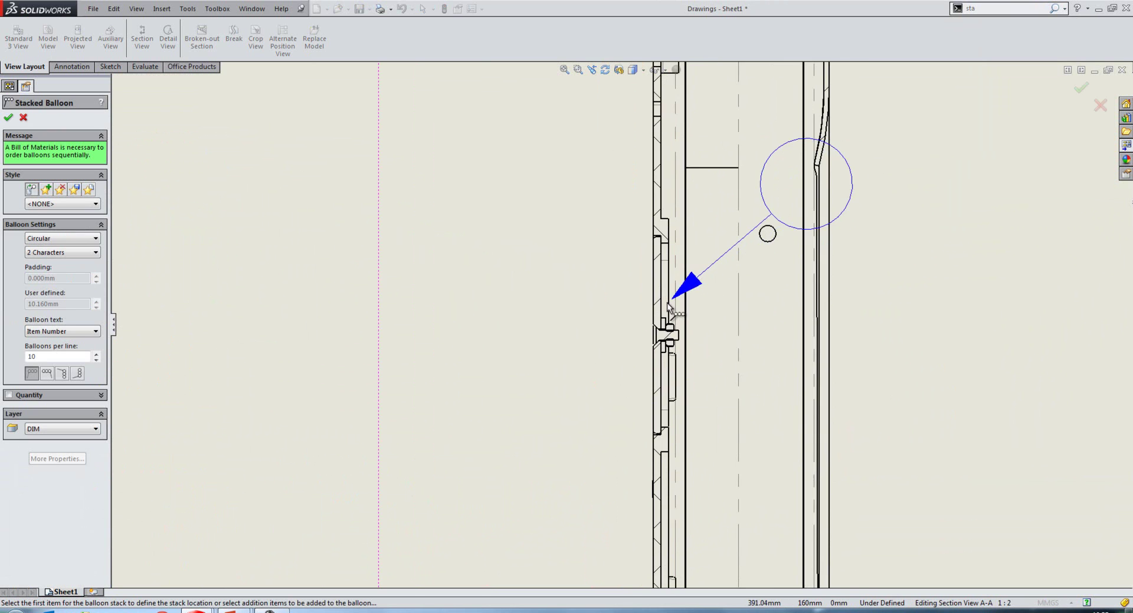
scroll(660, 302, "down", 2)
left_click(651, 347)
left_click(437, 177)
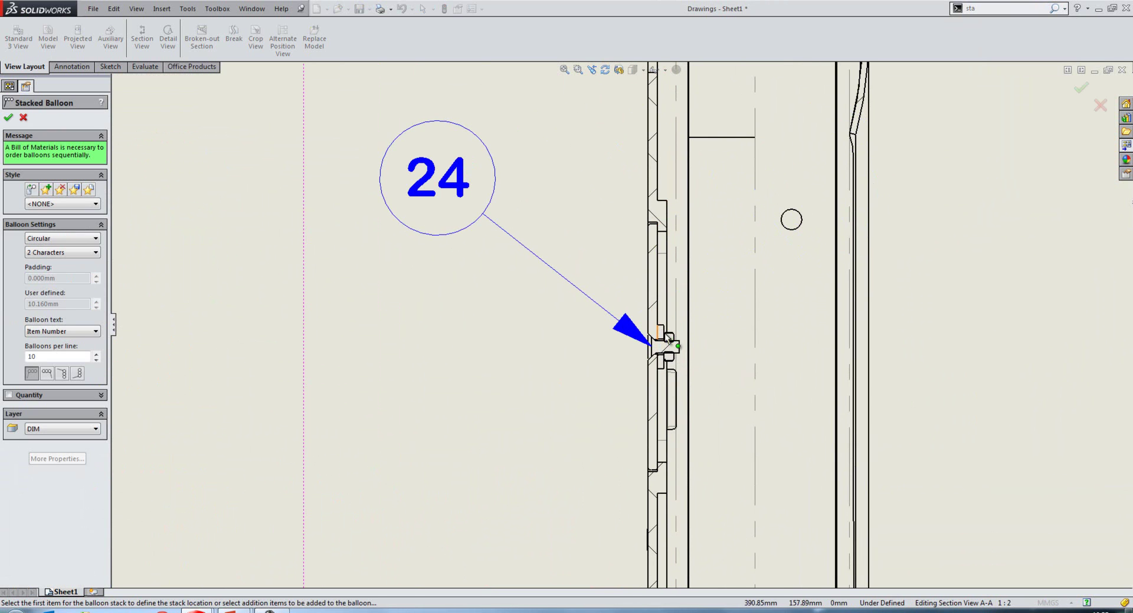
left_click(674, 345)
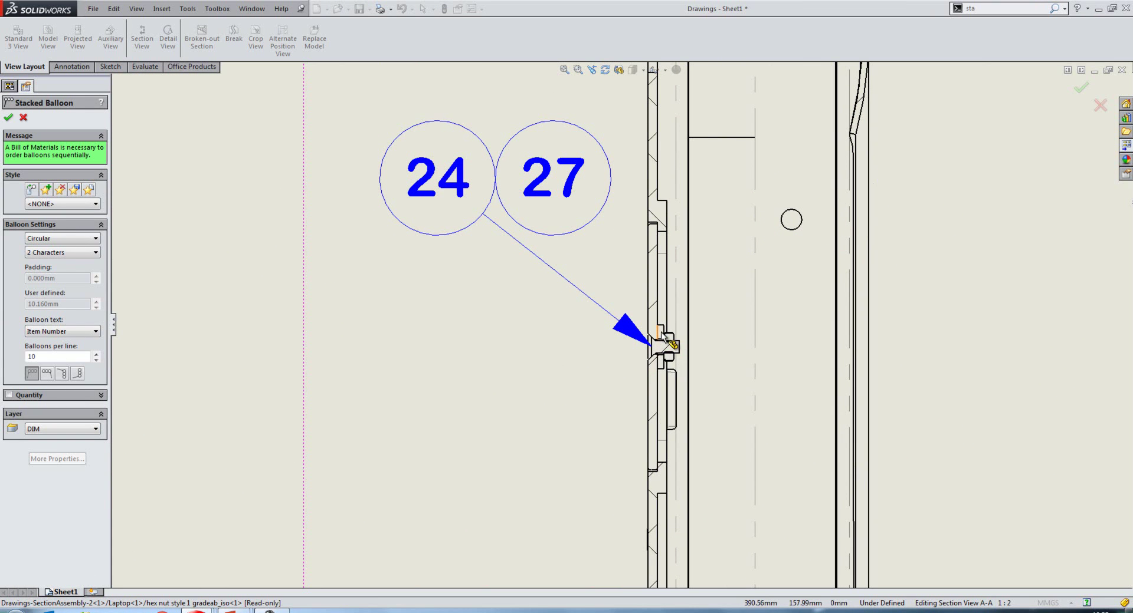
left_click(670, 341)
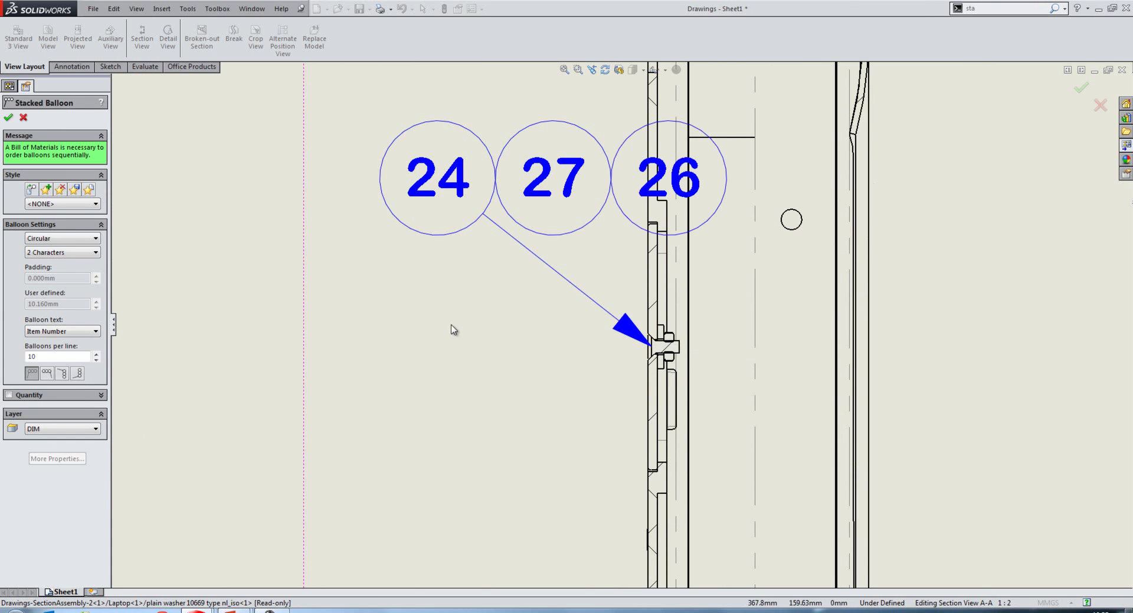
left_click(47, 375)
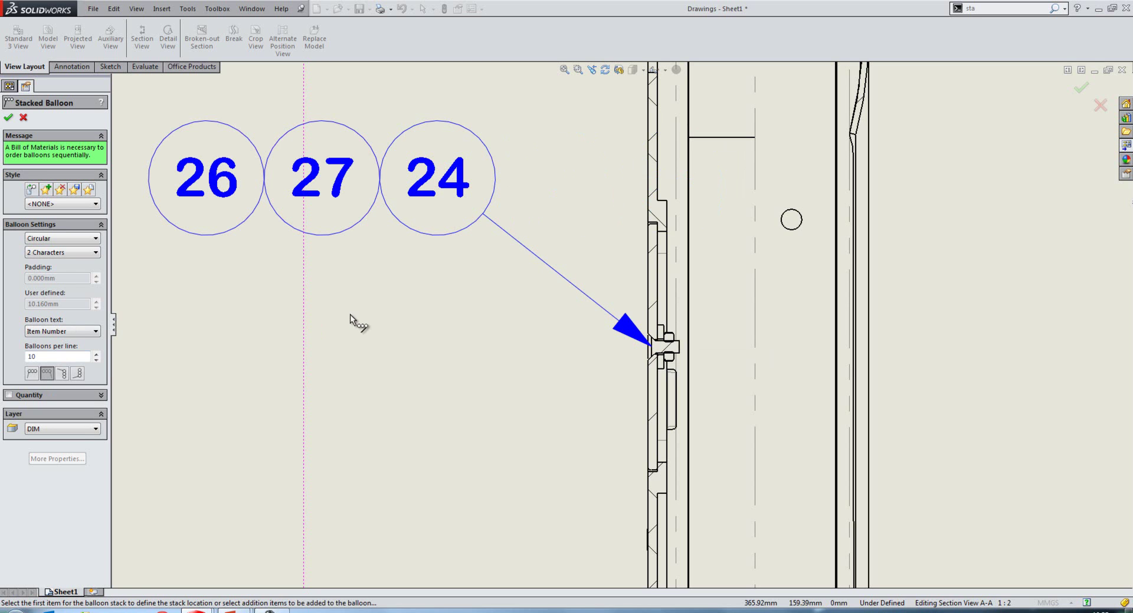
Reattach balloon 27 and the first balloon to swapped parts so the stack reads 27, 26, 24.
key("Escape")
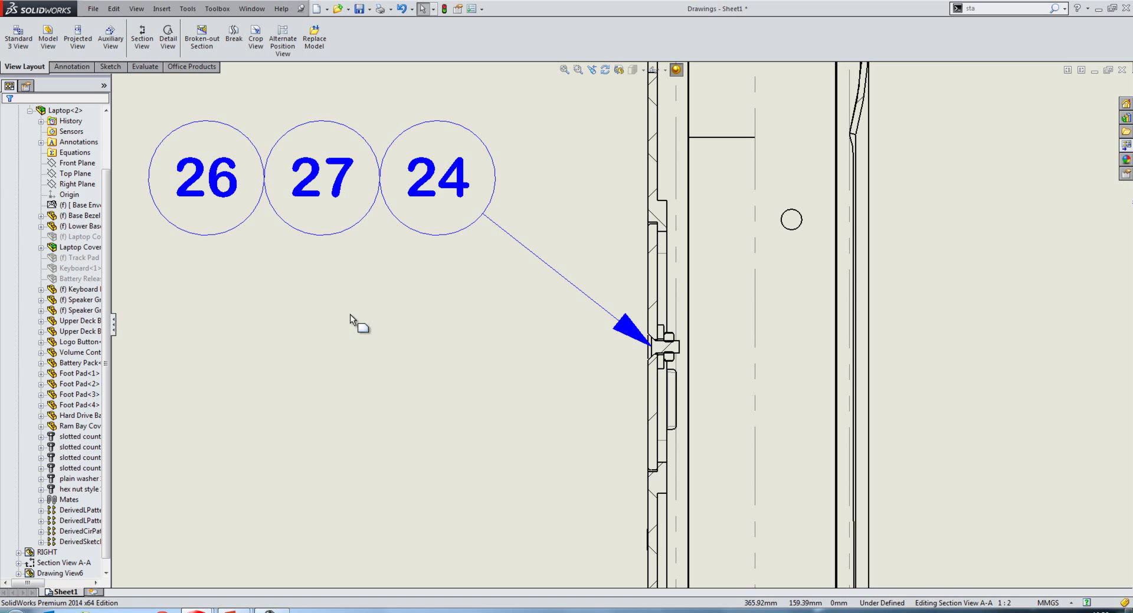
right_click(328, 195)
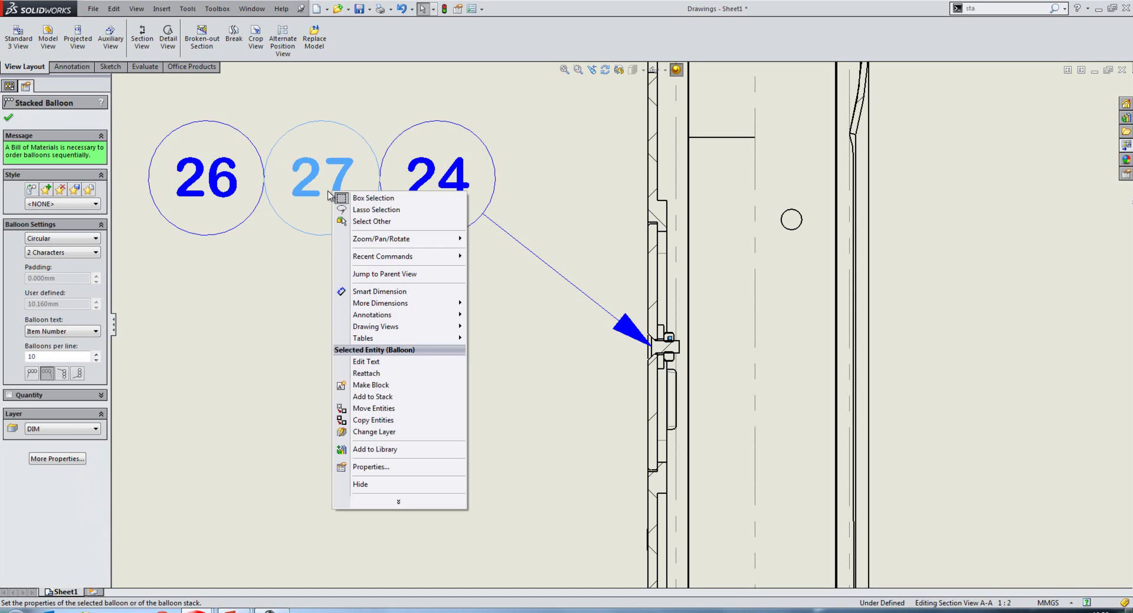
left_click(437, 373)
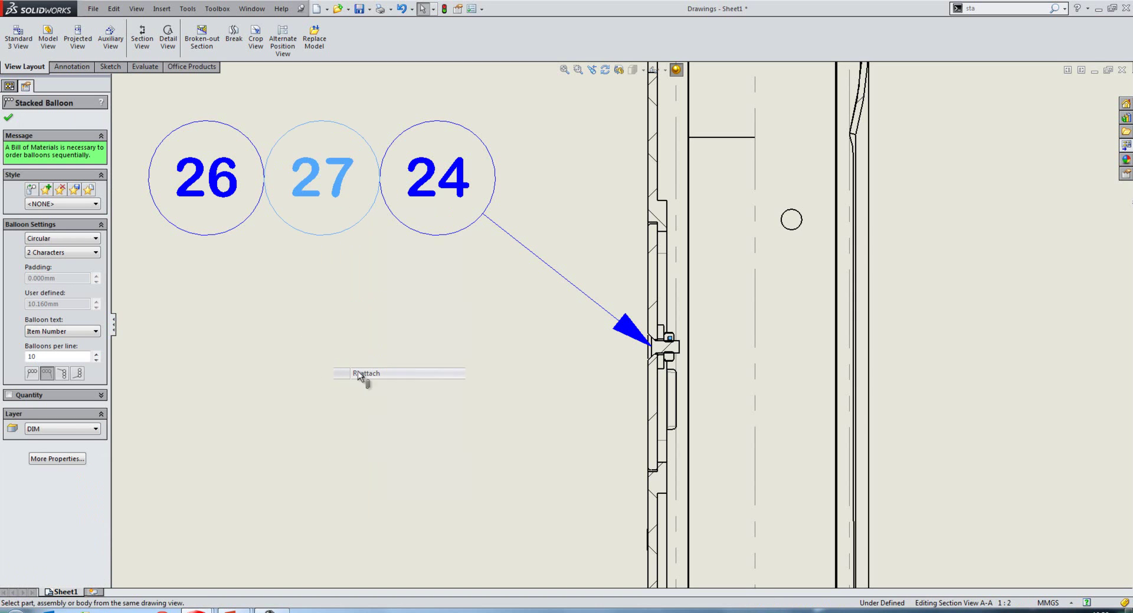
left_click(661, 345)
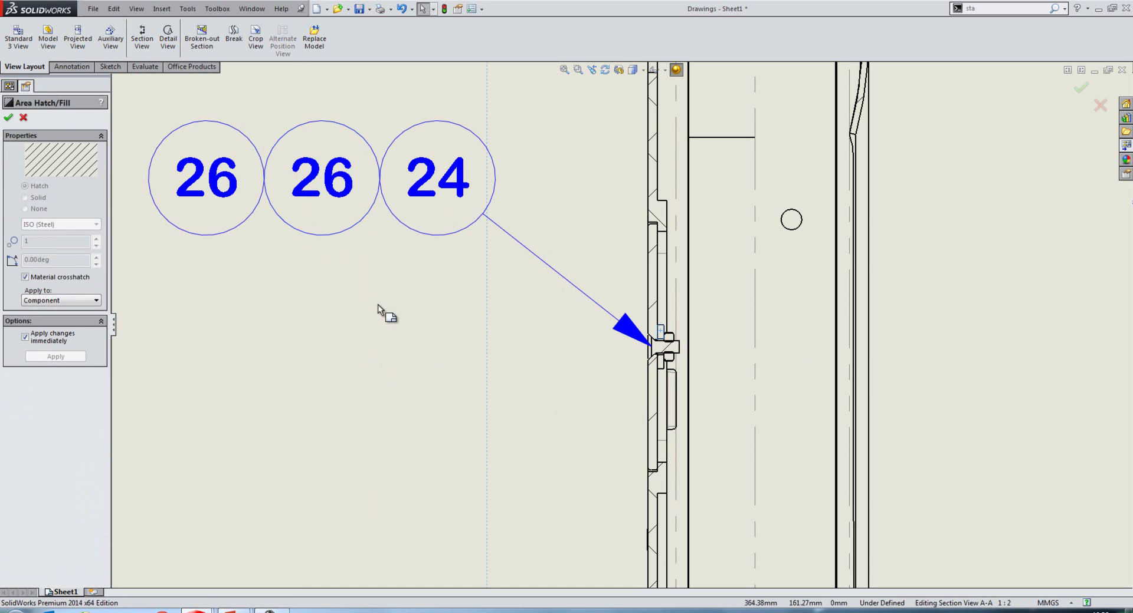
left_click(237, 189)
right_click(237, 190)
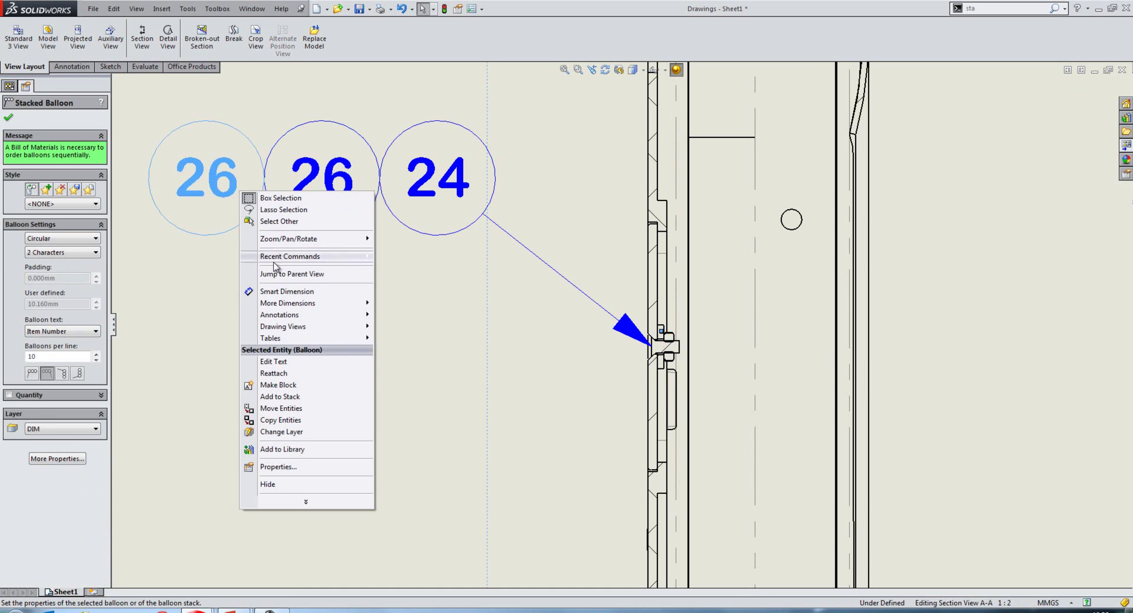
left_click(293, 374)
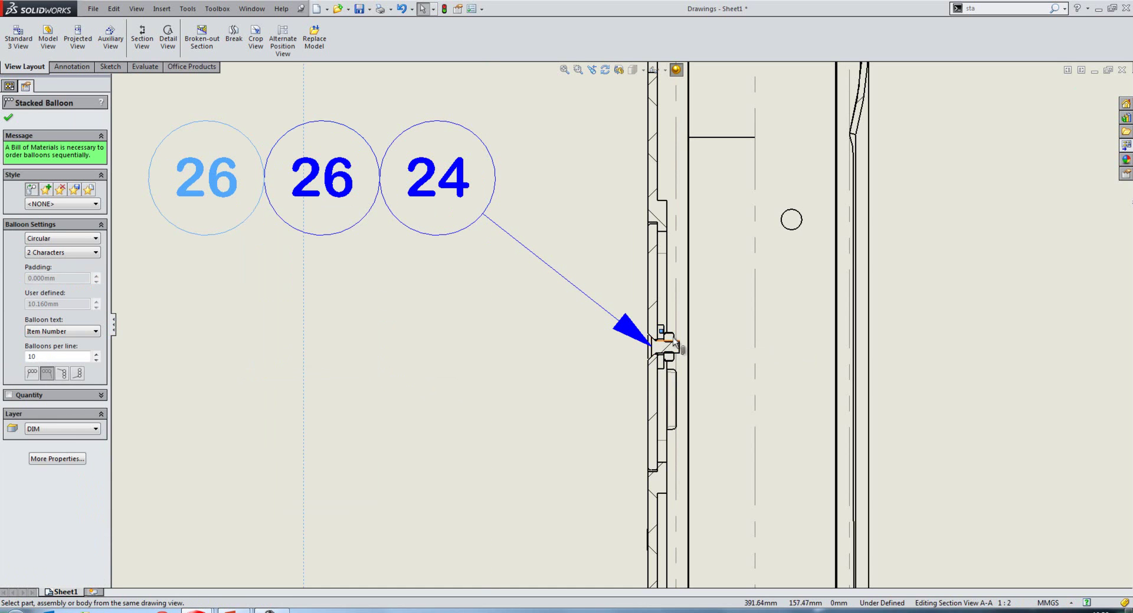
left_click(671, 343)
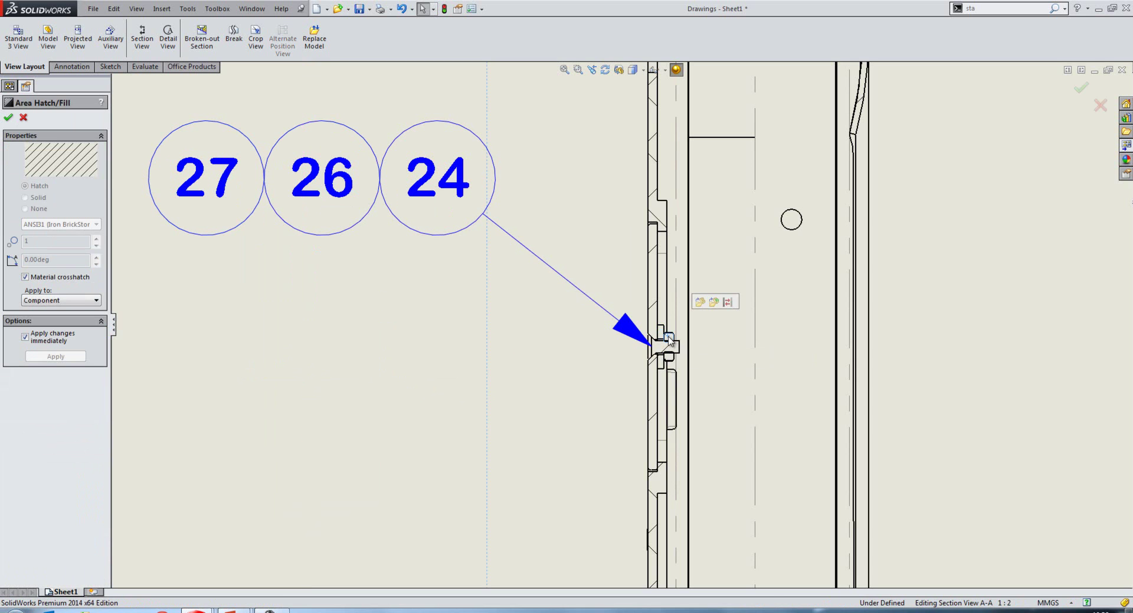
left_click(7, 118)
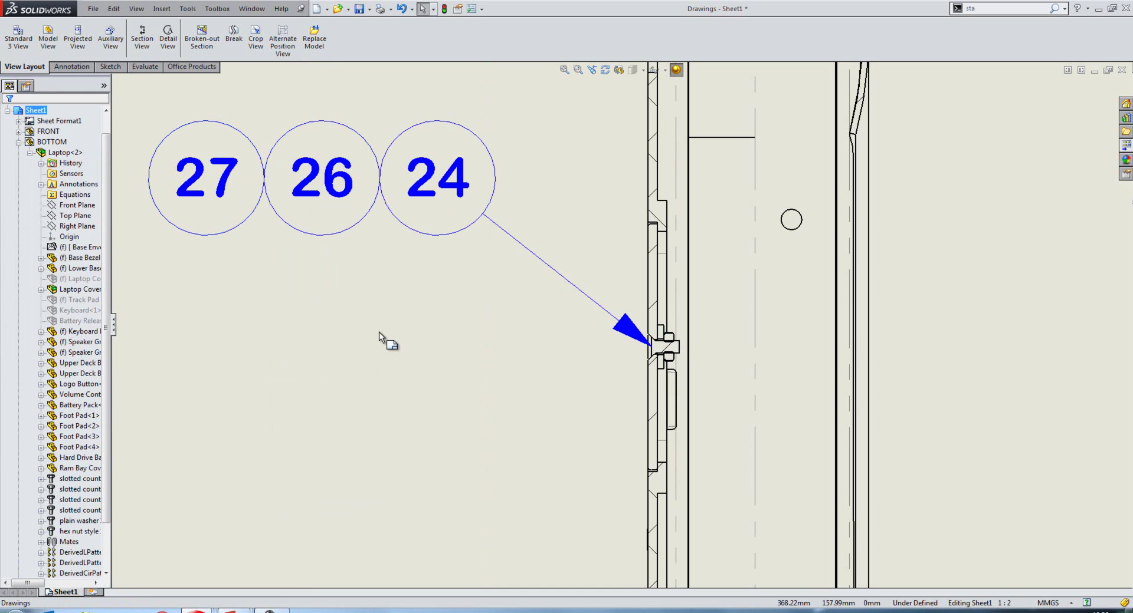
Open Cover Bezel.sldprt from the section view's bezel edge and inspect its Surface Bodies.
scroll(389, 339, "up", 5)
mouse_move(607, 379)
middle_mouse_down("ctrl")
mouse_move(463, 337)
mouse_move(229, 324)
middle_mouse_up("ctrl")
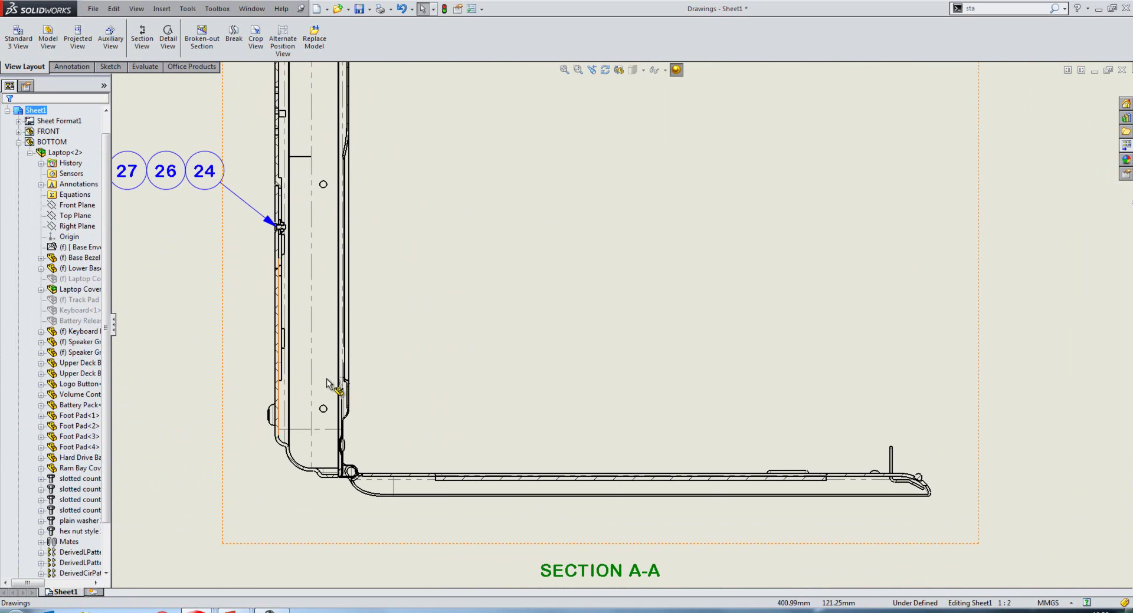
right_click(454, 493)
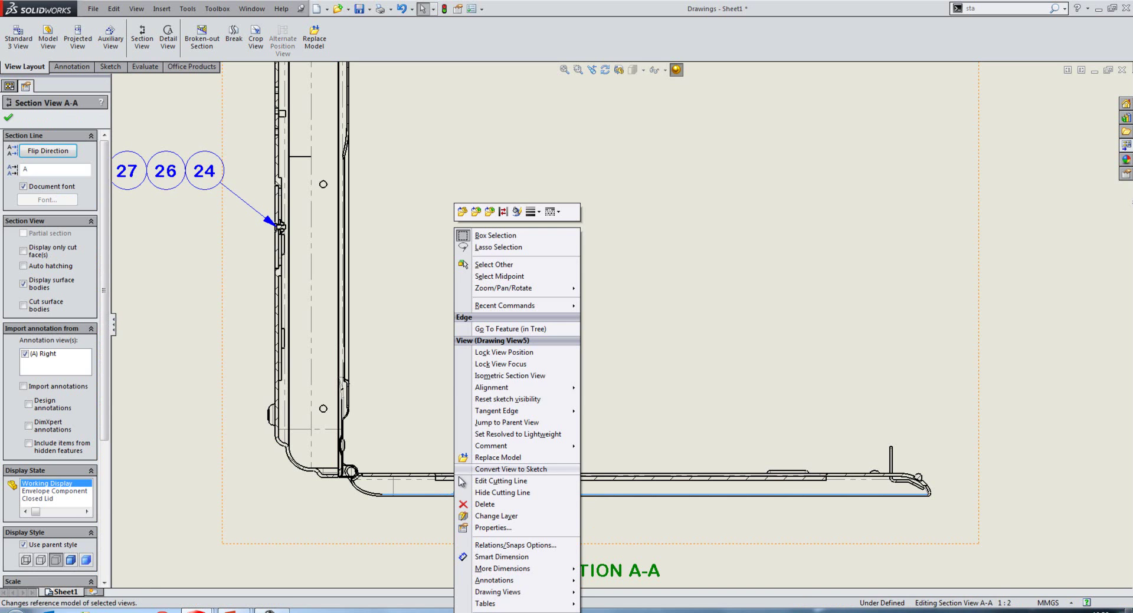
left_click(461, 212)
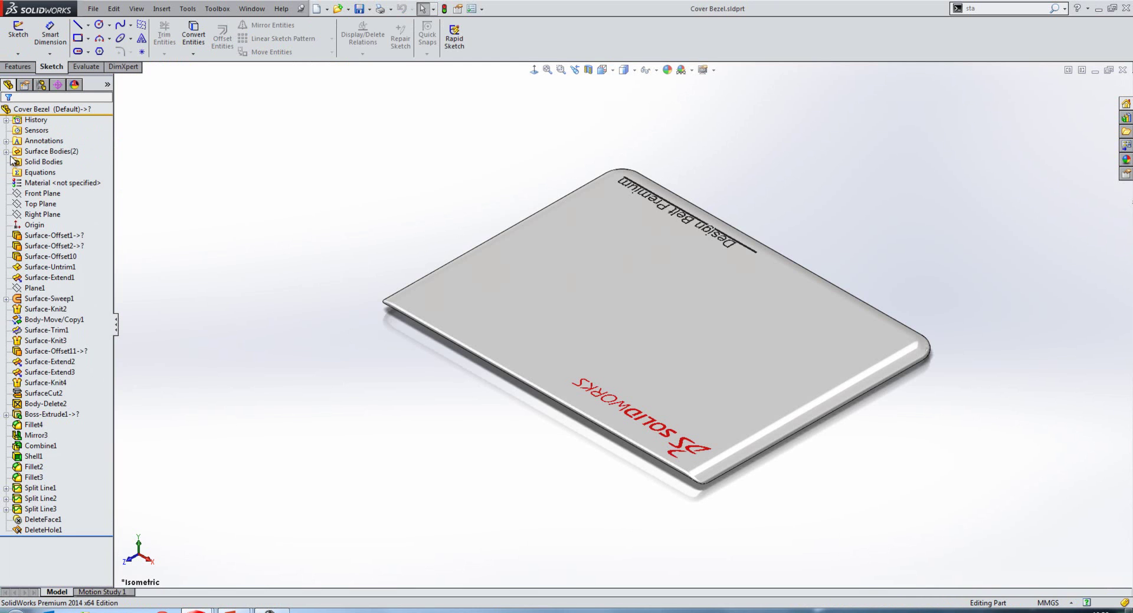
left_click(44, 162)
left_click(6, 151)
left_click(53, 173)
left_click(402, 209)
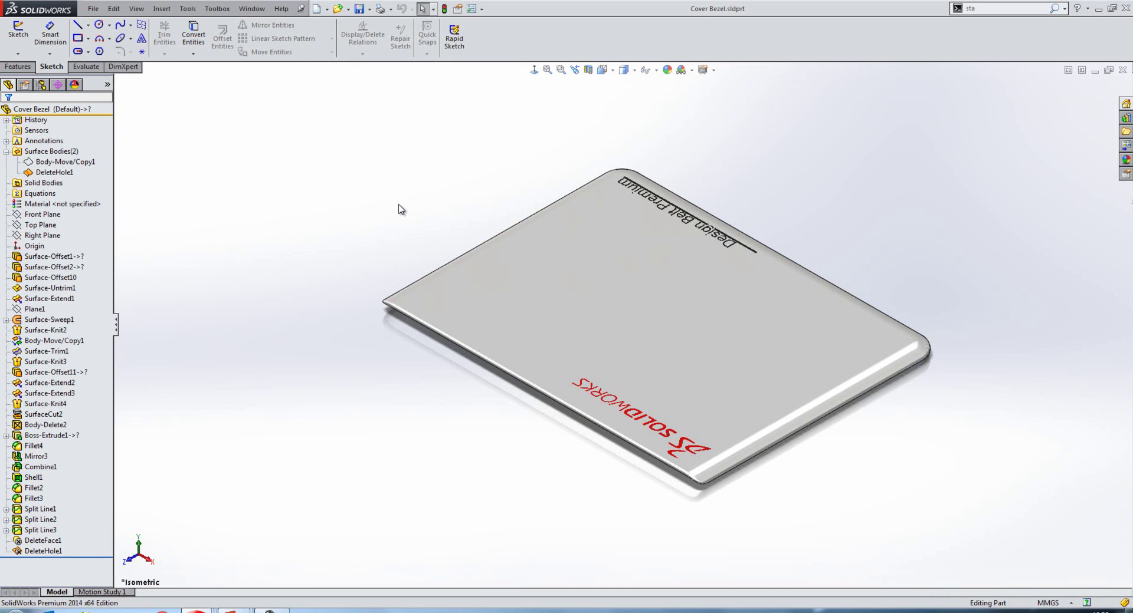
key("ctrl+Tab")
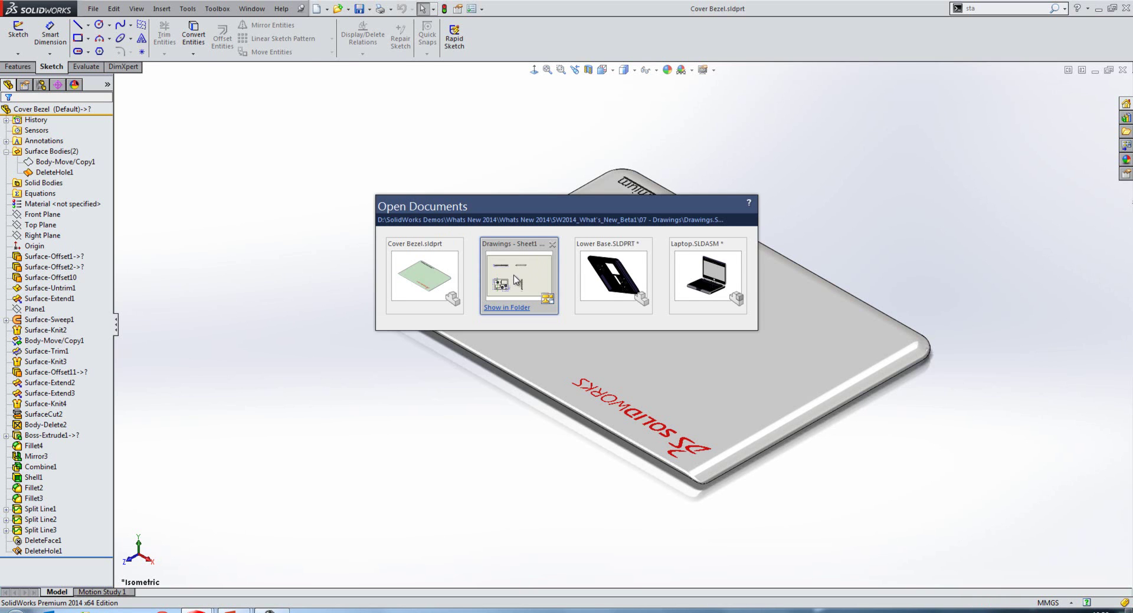
Back on the drawing, start a smart dimension from the lower edge intersection of Section A-A.
left_click(513, 274)
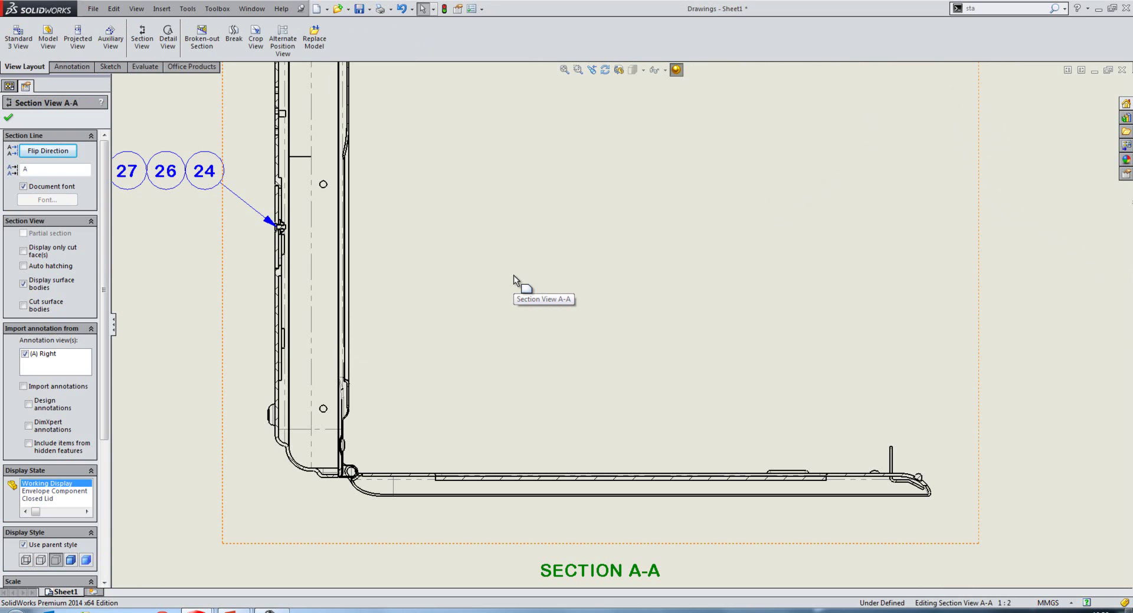
scroll(914, 487, "down", 3)
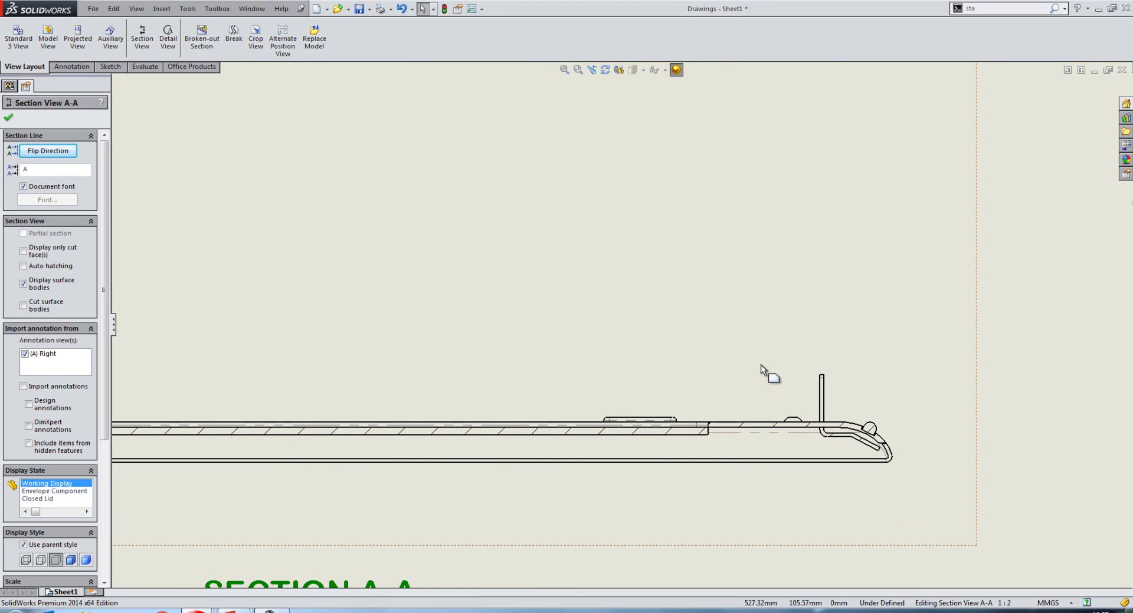
key("s")
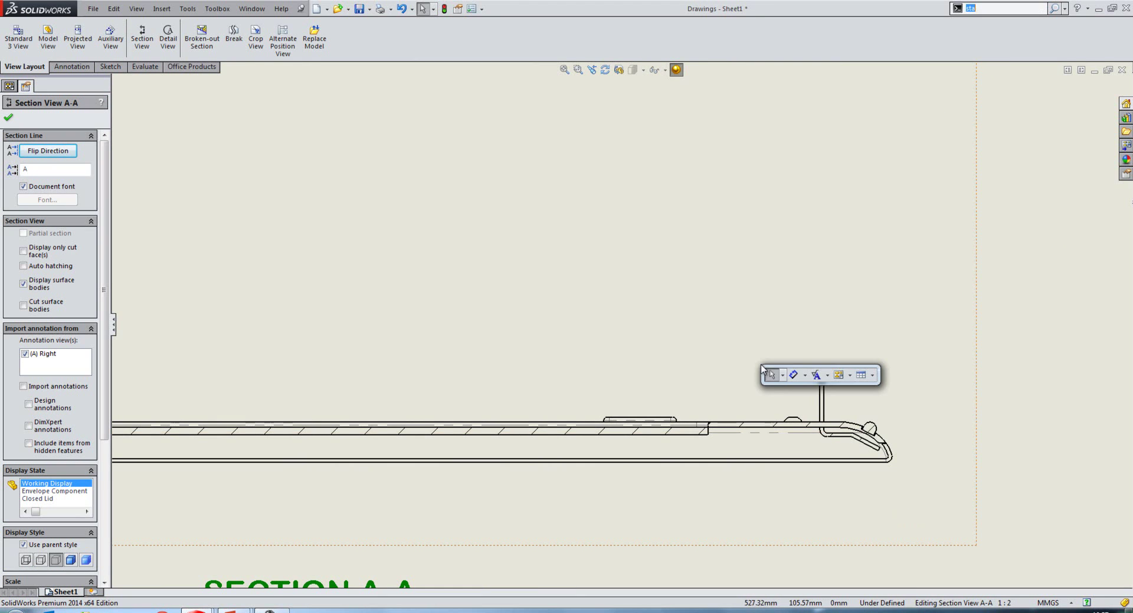
left_click(793, 376)
scroll(884, 449, "down", 2)
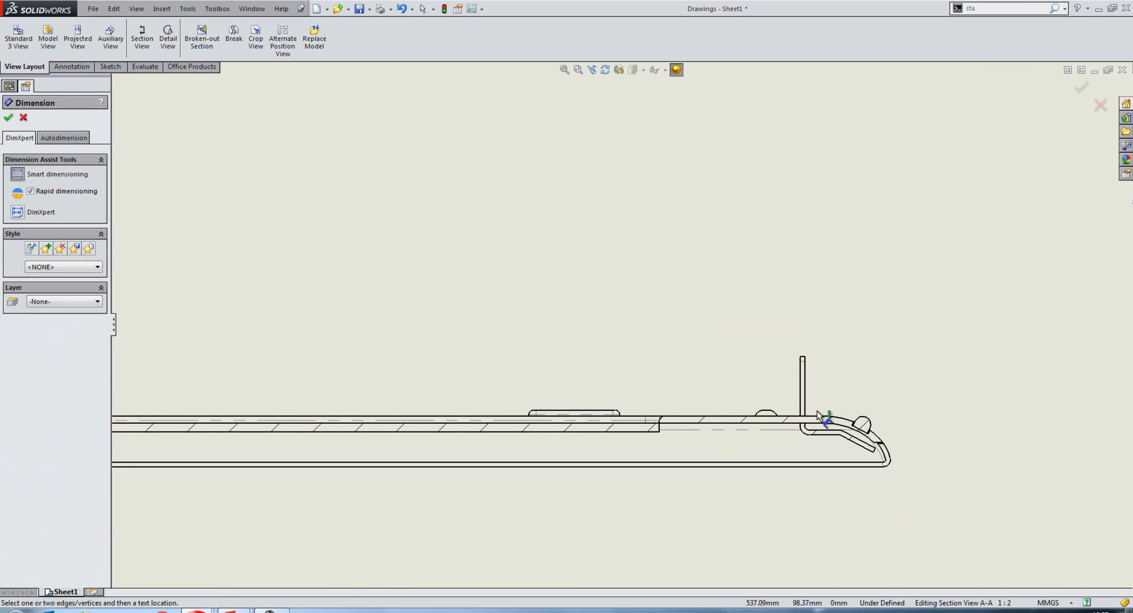
right_click(886, 450)
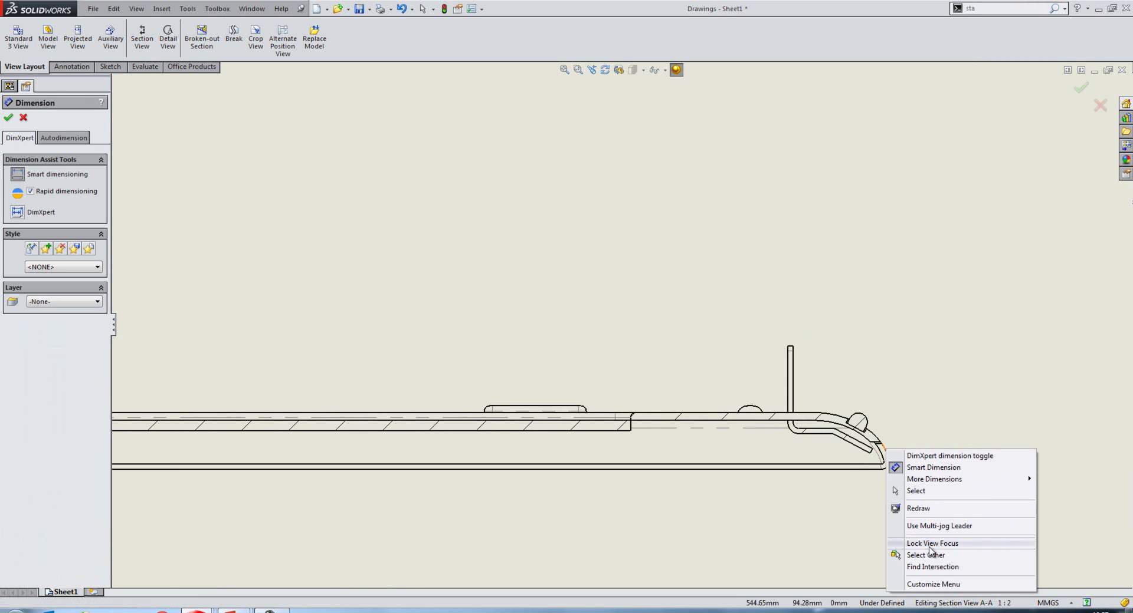
left_click(936, 568)
left_click(797, 470)
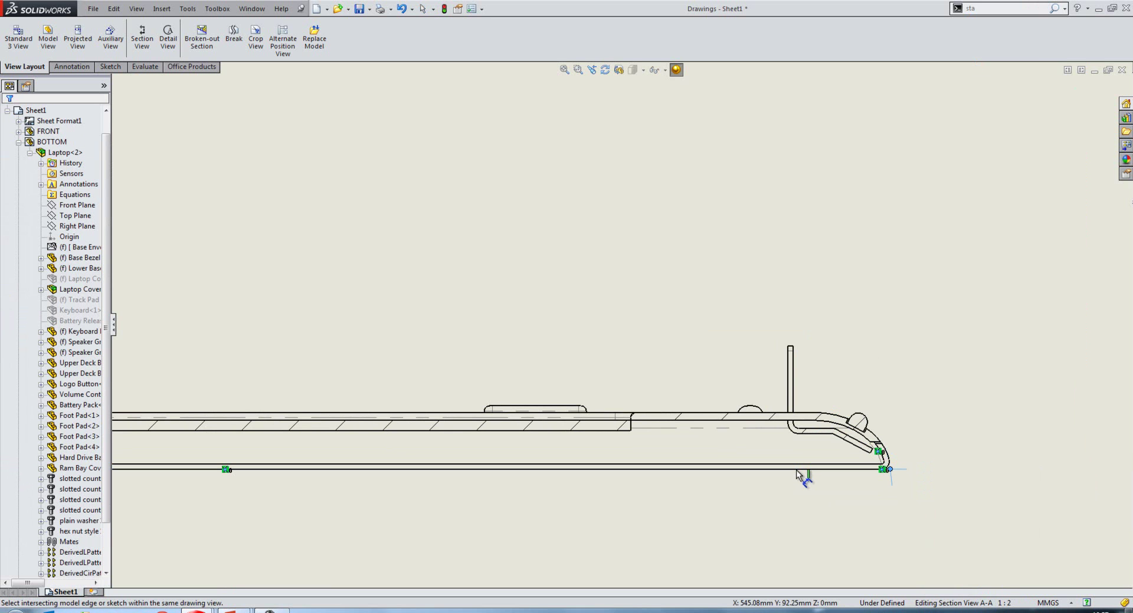
Pick the top edge intersection and place the 306 dimension above the part.
scroll(637, 325, "up", 2)
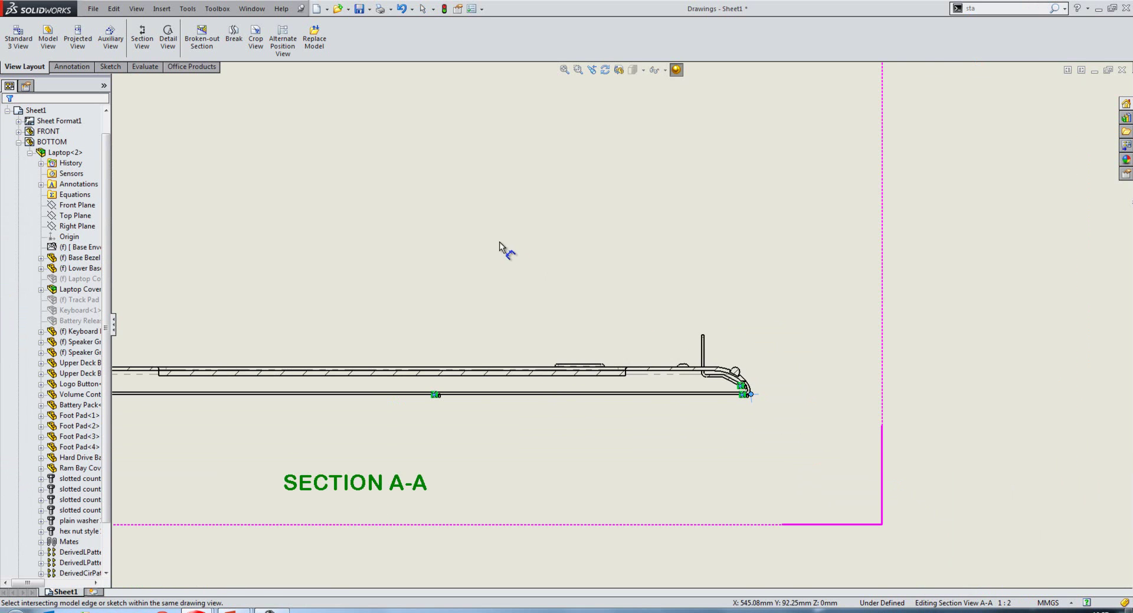
mouse_move(399, 182)
middle_mouse_down()
mouse_move(631, 391)
mouse_move(607, 233)
mouse_move(645, 371)
middle_mouse_up()
scroll(455, 219, "down", 1)
scroll(455, 223, "down", 5)
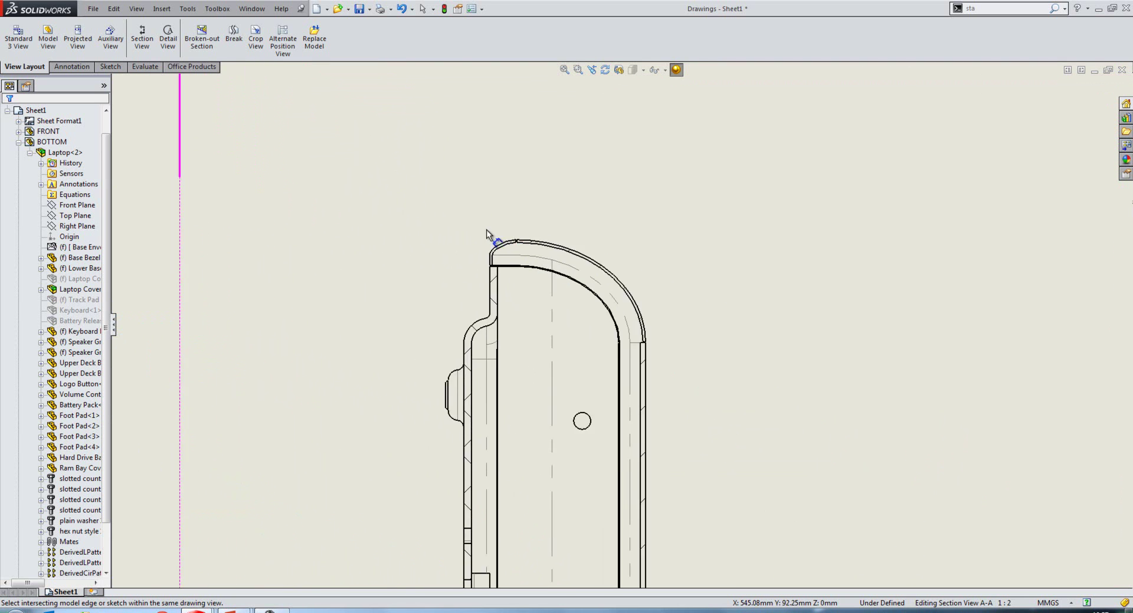
right_click(550, 254)
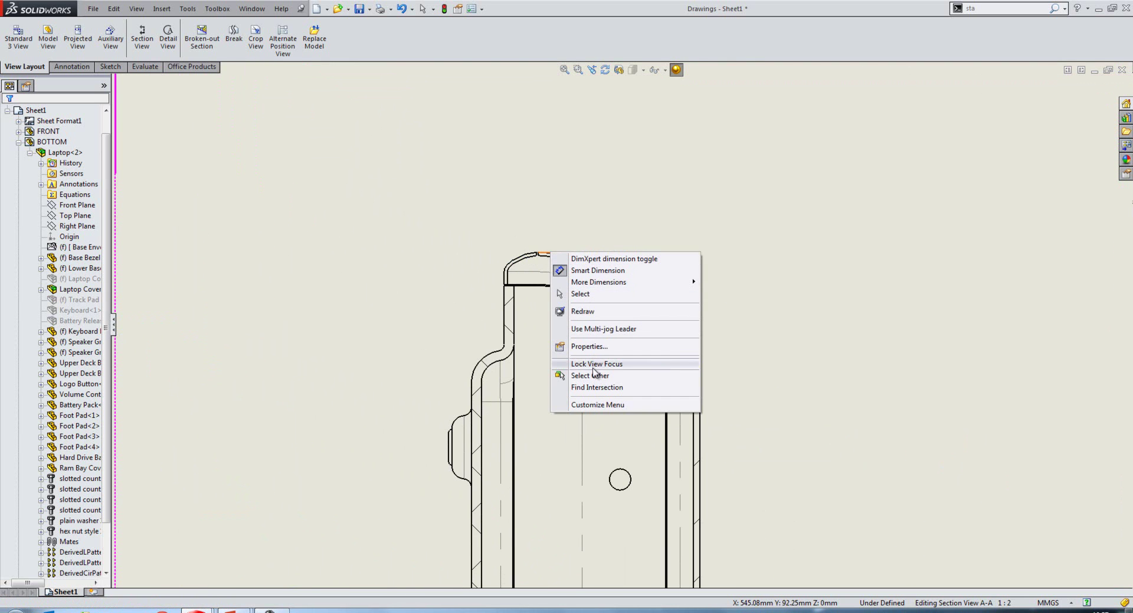
left_click(594, 387)
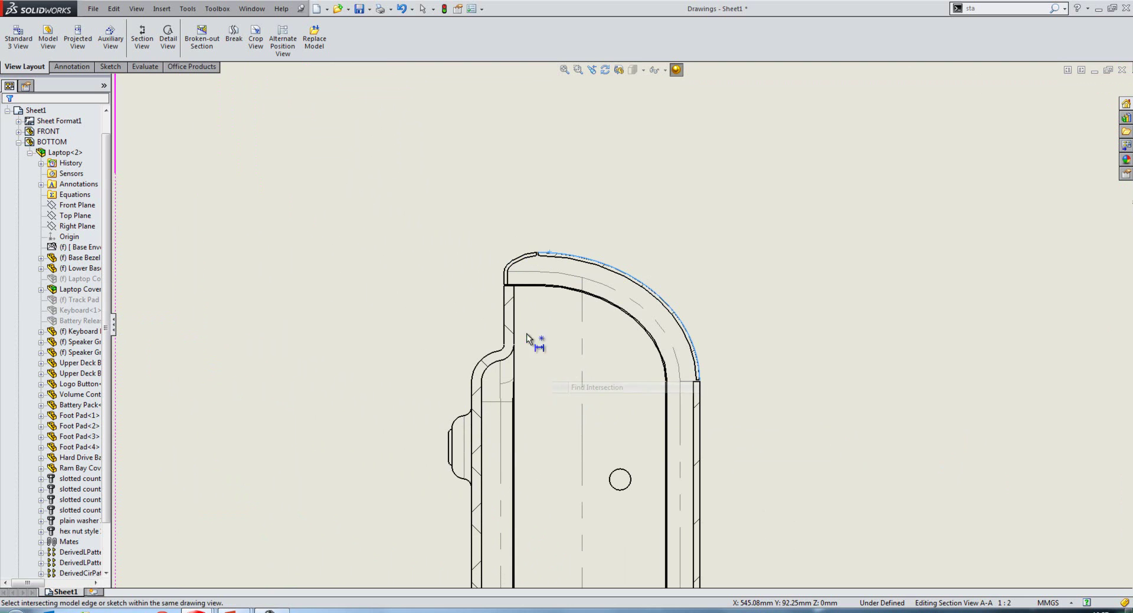
left_click(511, 284)
left_click(503, 282)
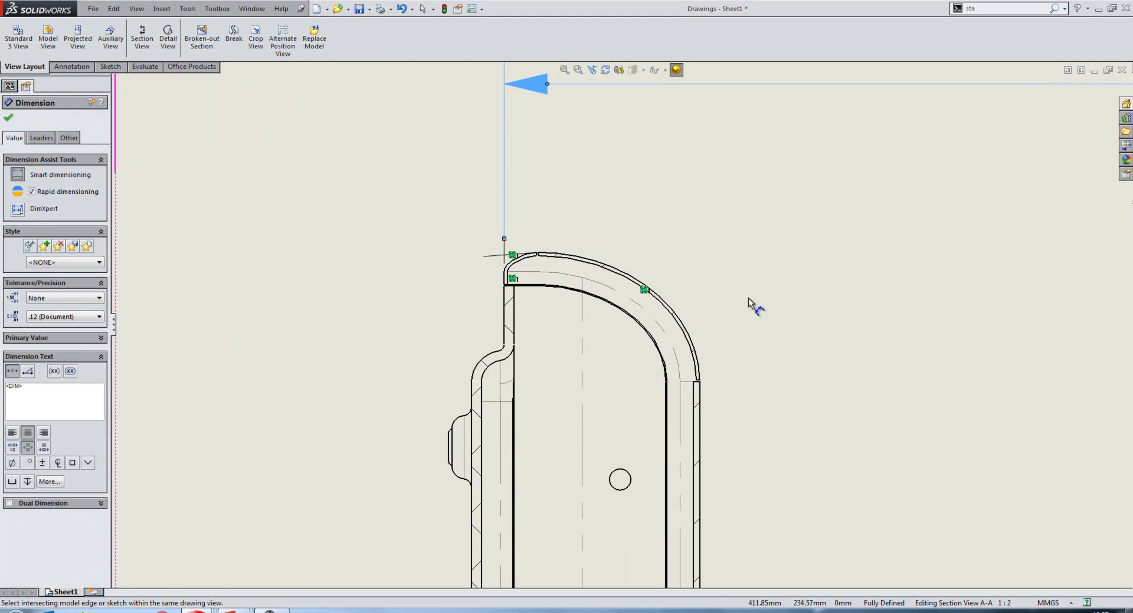
scroll(790, 312, "up", 3)
mouse_move(808, 324)
middle_mouse_down("ctrl")
mouse_move(741, 278)
mouse_move(559, 271)
mouse_move(560, 296)
middle_mouse_up("ctrl")
scroll(564, 295, "up", 2)
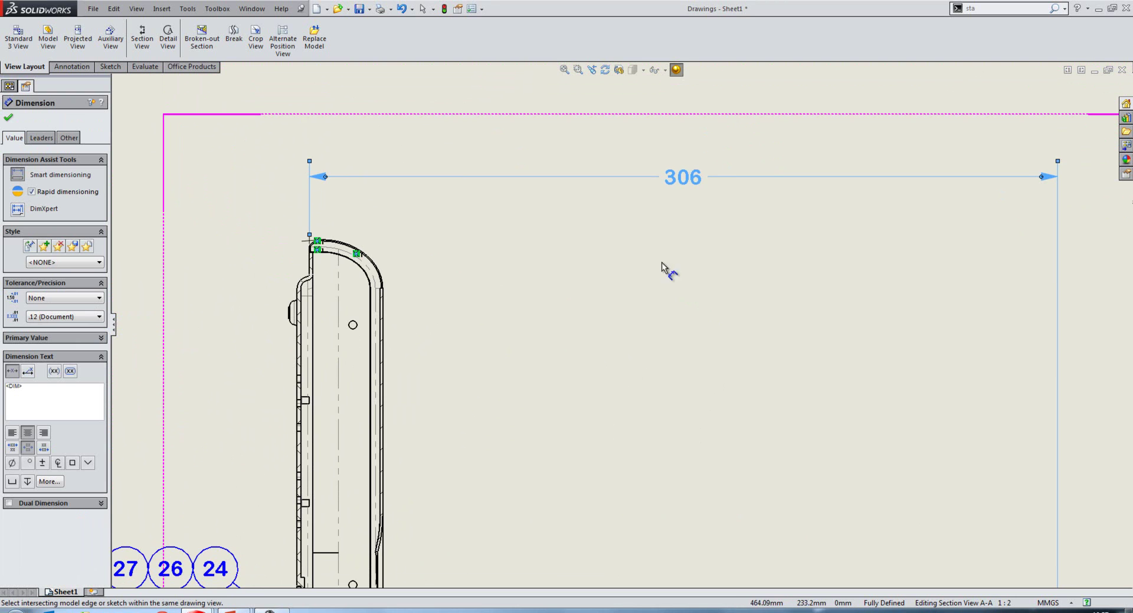
Override document display for the 306 dimension: dashed dimension line, dash-dot extension lines, text above line.
left_click(578, 178)
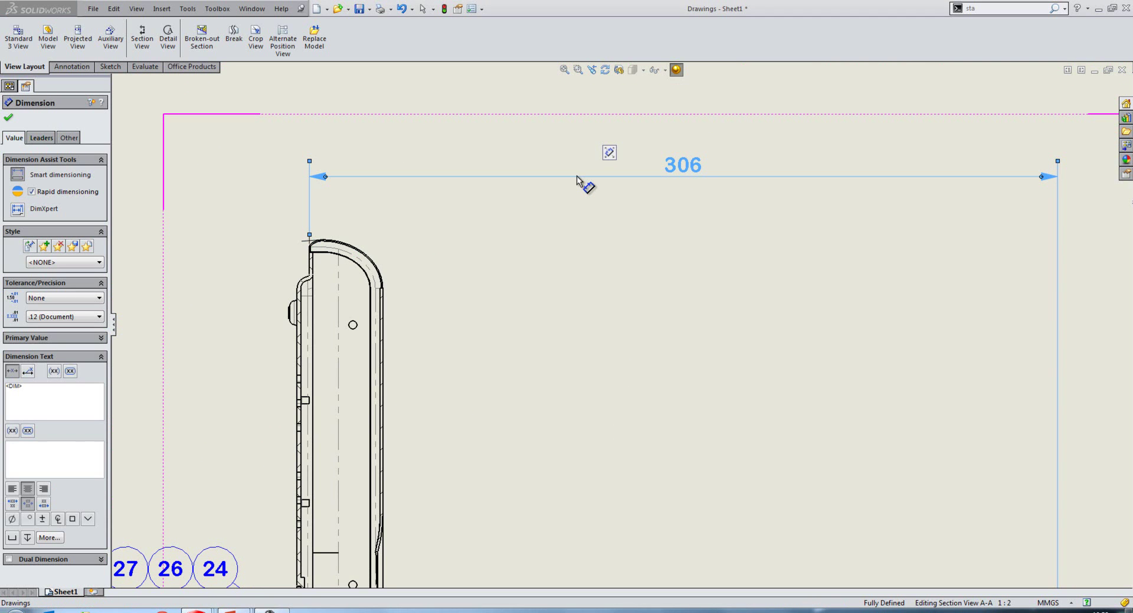
left_click(45, 139)
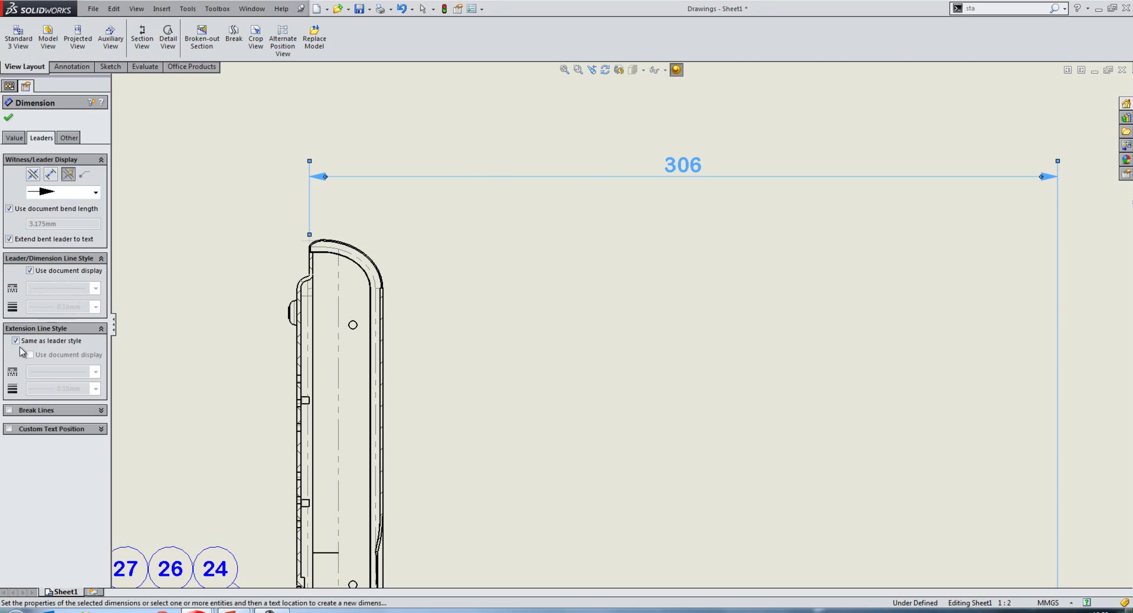
left_click(29, 271)
left_click(15, 341)
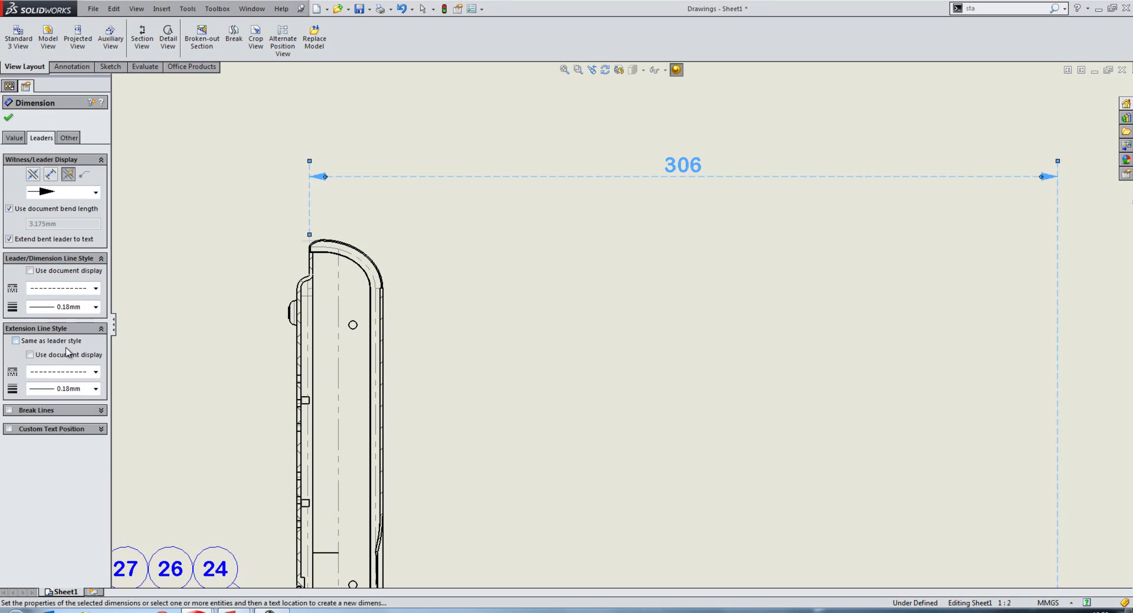
left_click(64, 372)
left_click(62, 413)
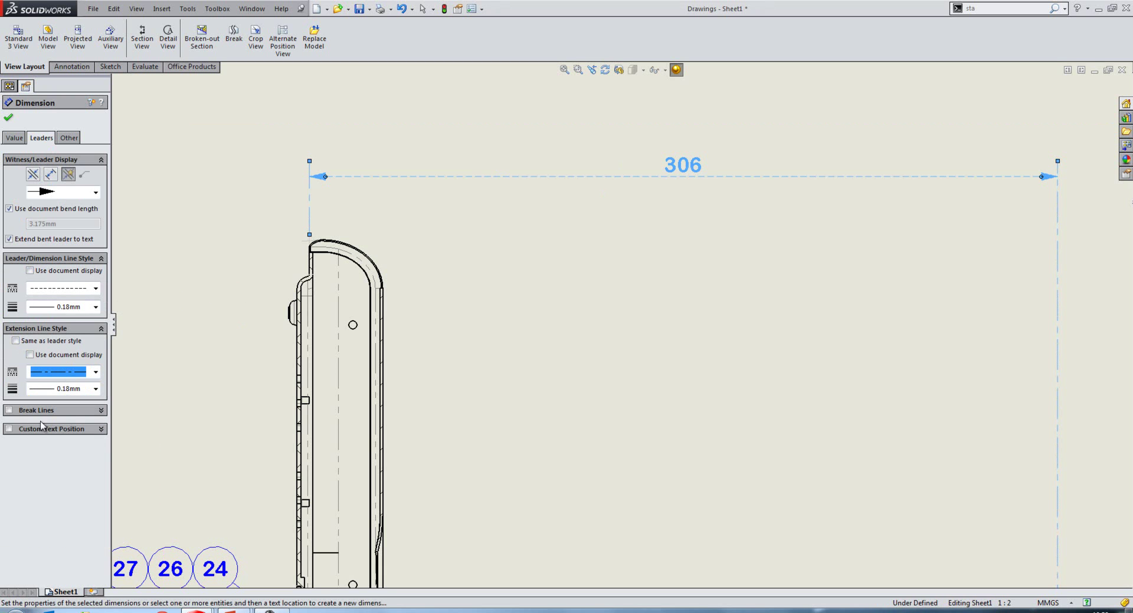
left_click(10, 430)
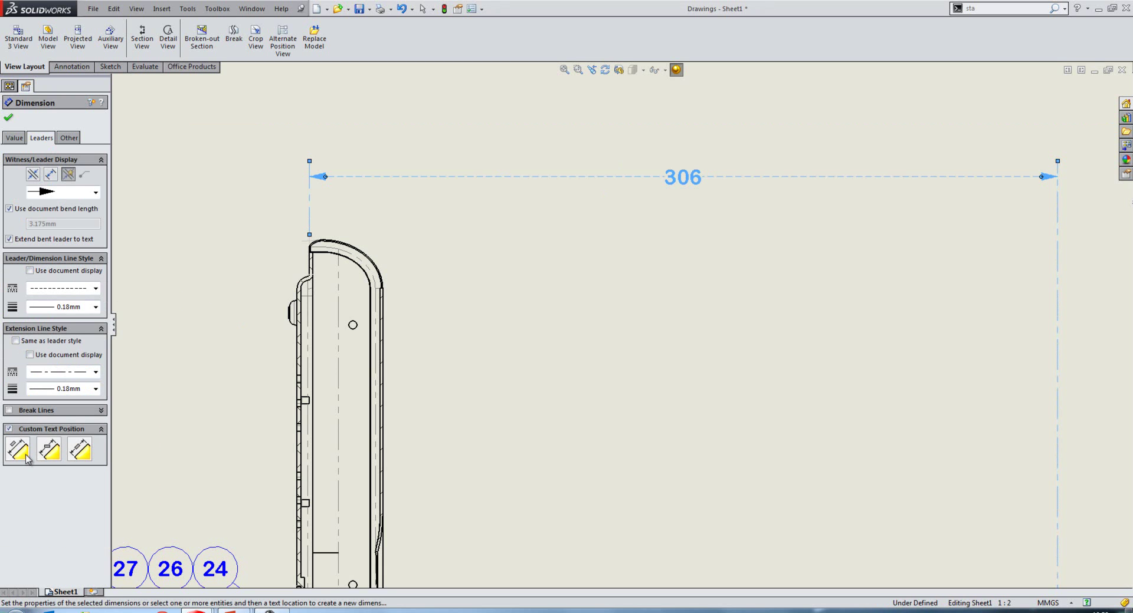
left_click(25, 455)
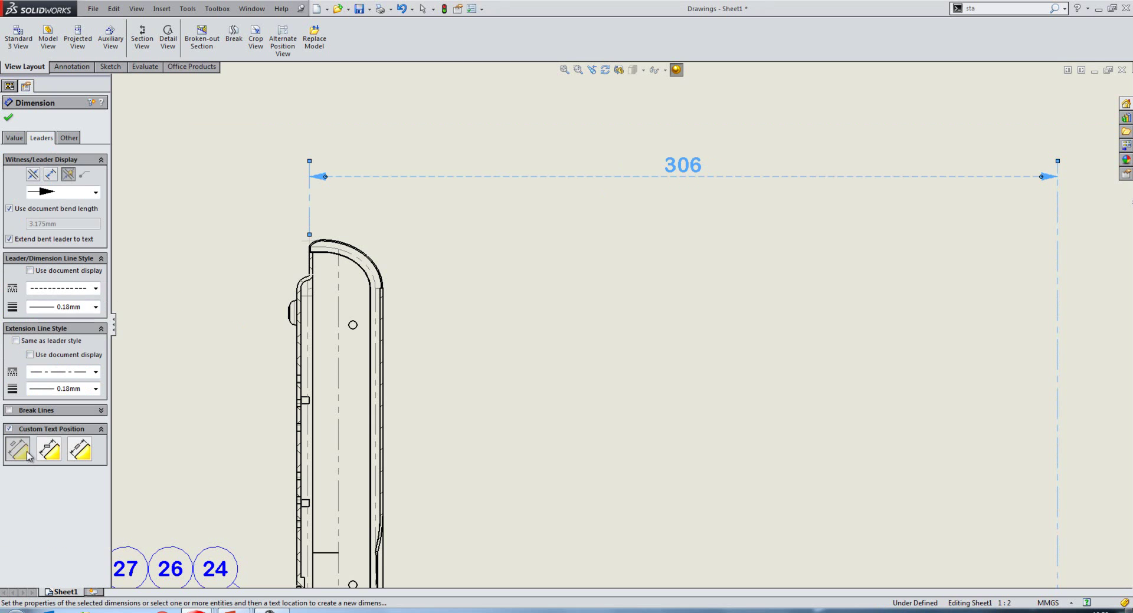
Try Dual Dimension and Split on the 306 dimension, then turn both off again.
left_click(21, 139)
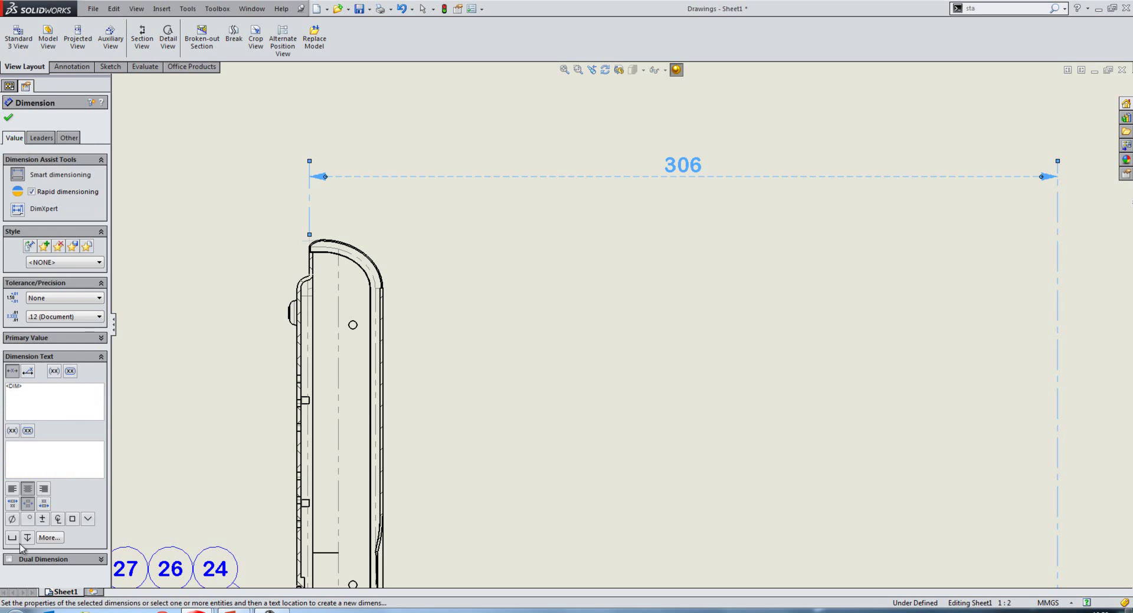
left_click(9, 562)
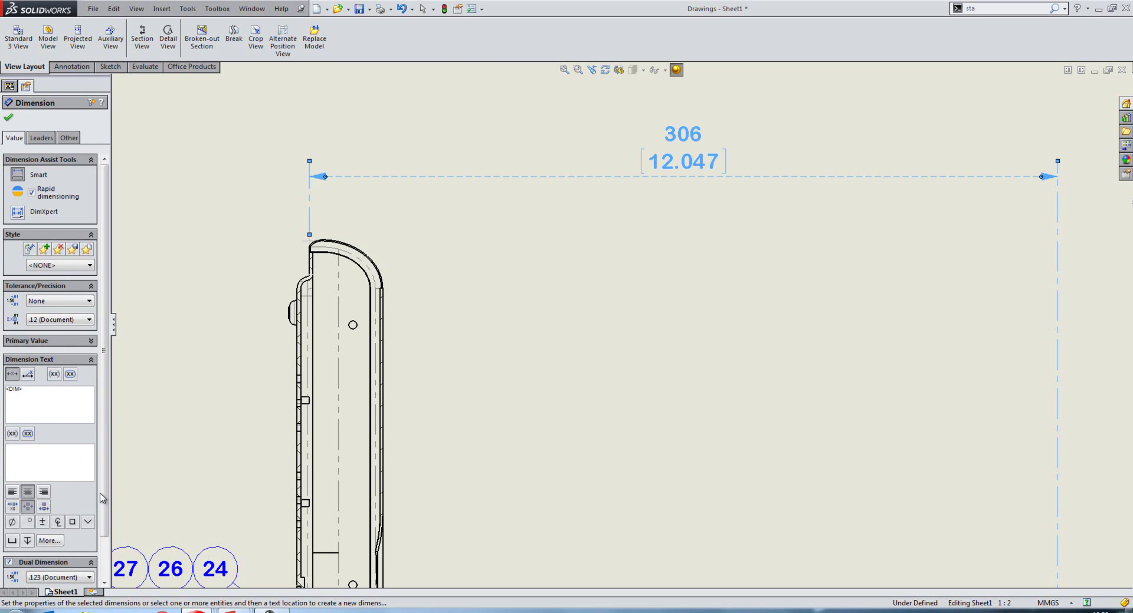
scroll(105, 499, "down", 2)
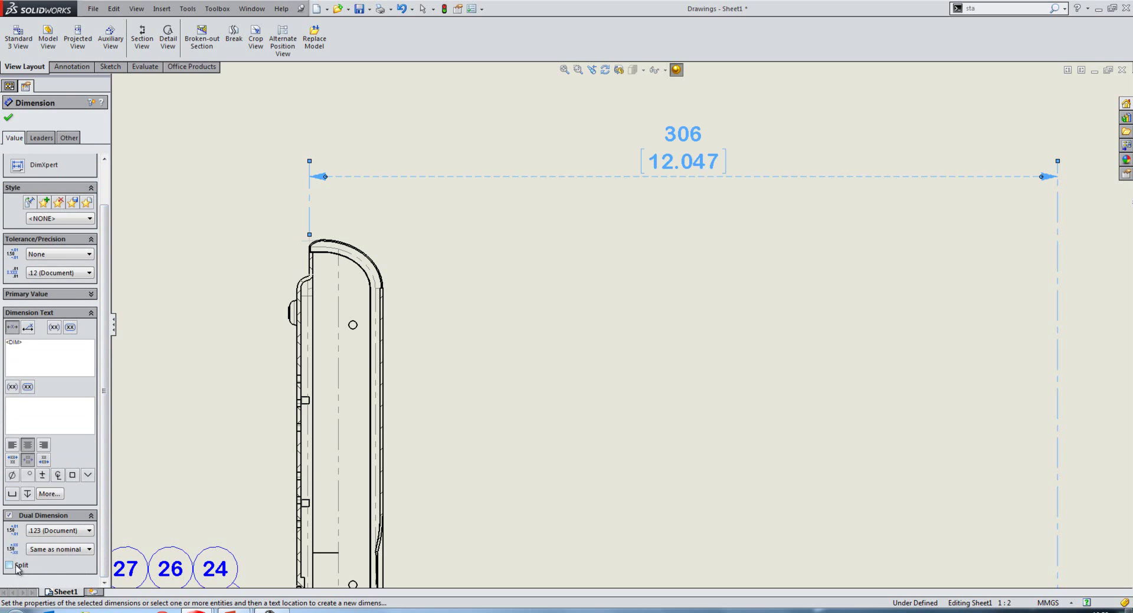
left_click(9, 565)
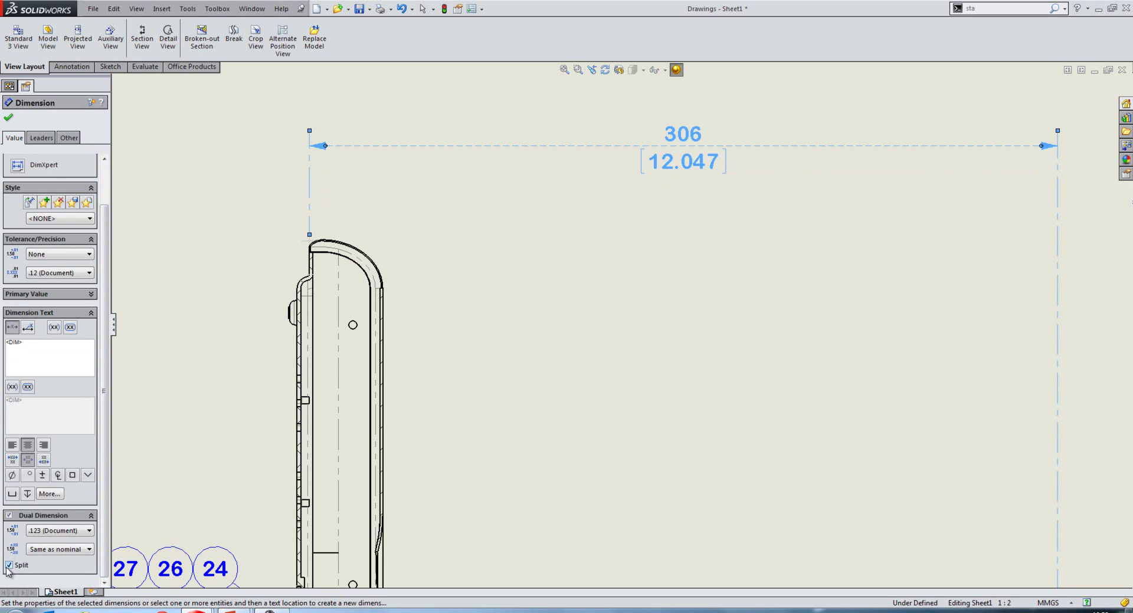
left_click(9, 566)
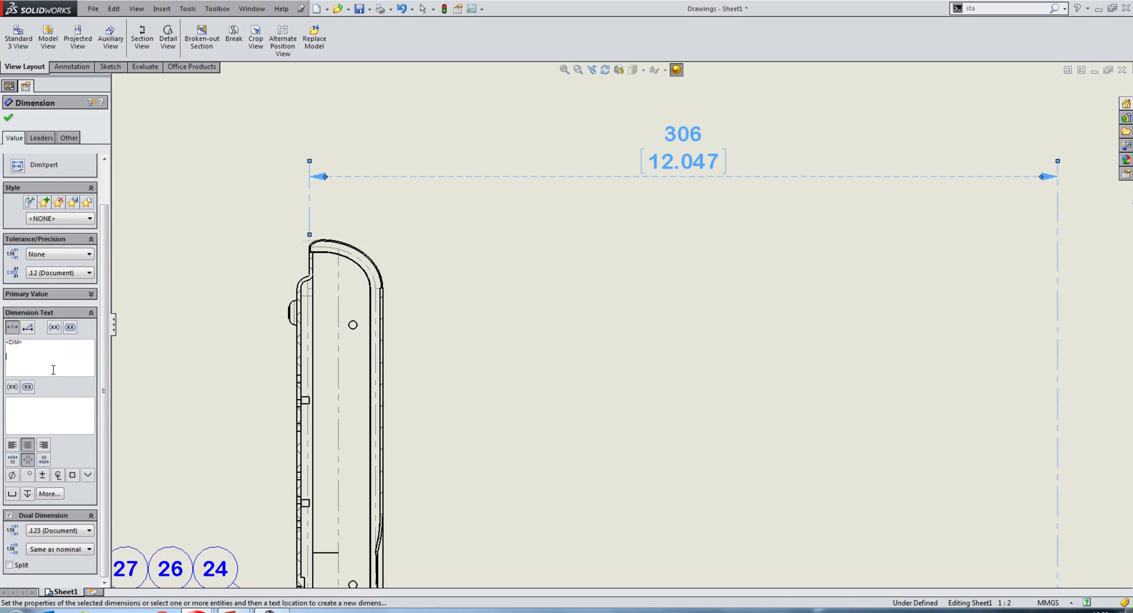
left_click(240, 329)
Add 'Above line' above and 'Below Line' beneath the 306 dimension line.
left_click(40, 409)
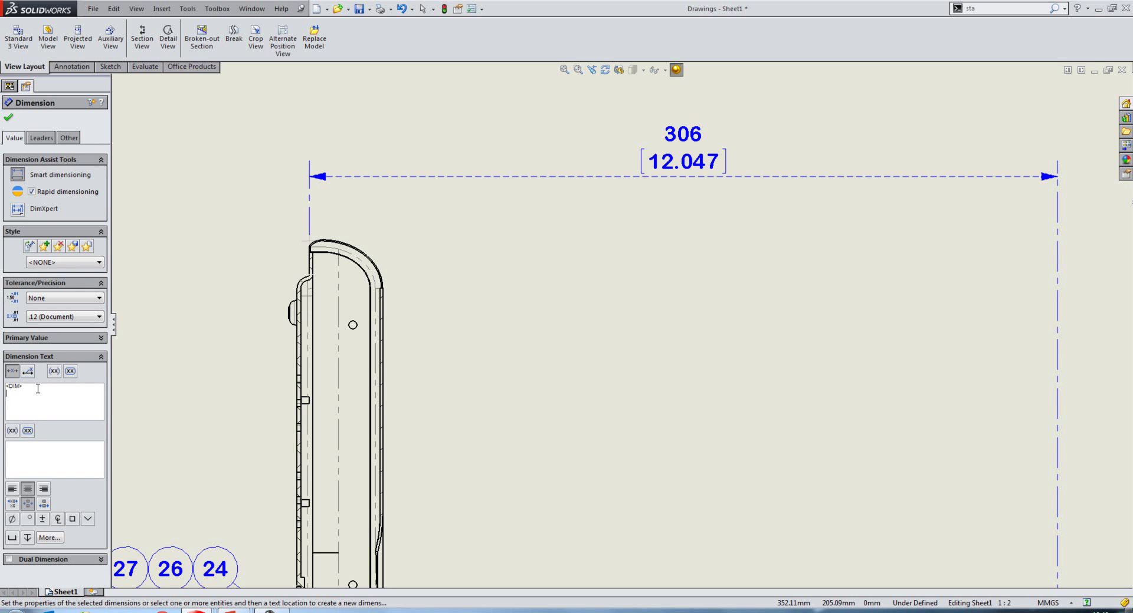
type("Above line")
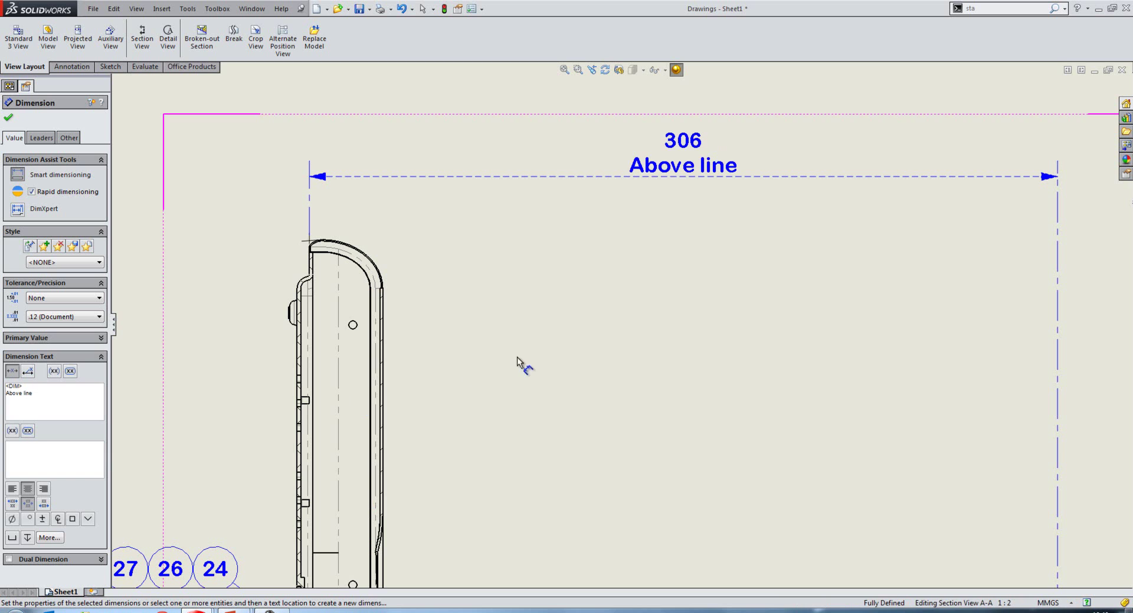
left_click(20, 458)
type("Below Line")
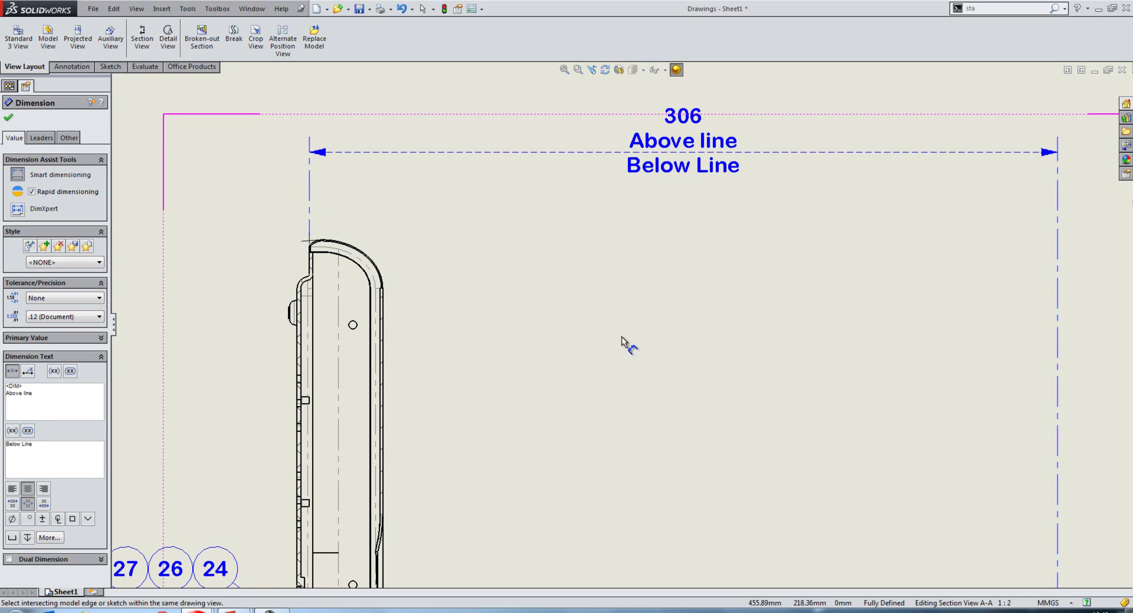
Finish editing the 306 dimension and zoom to the title block's view-attachment note.
left_click(621, 337)
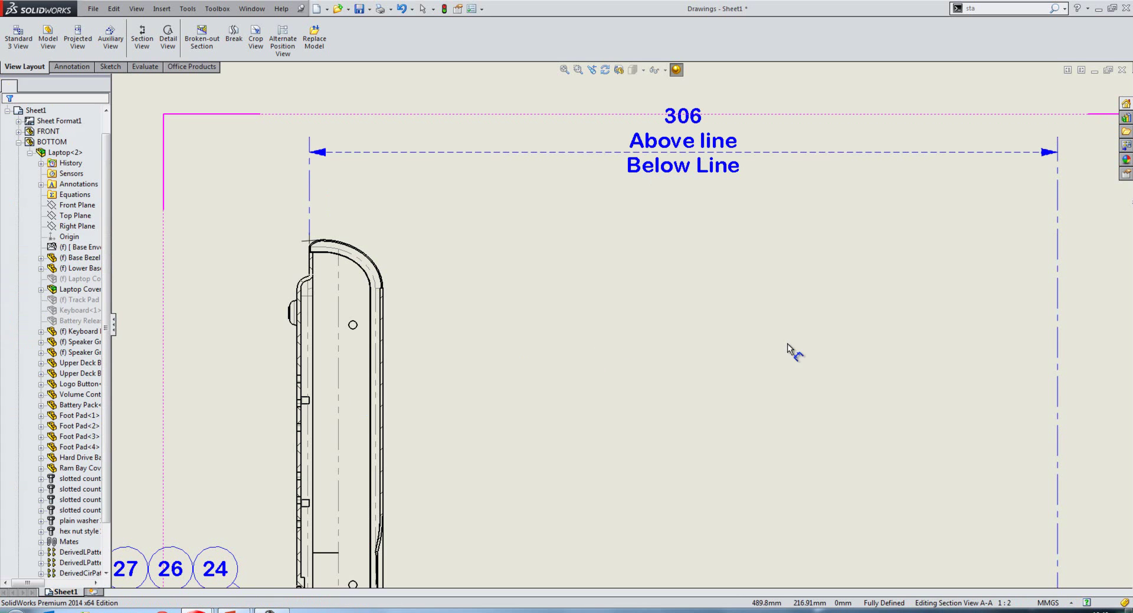
scroll(405, 263, "up", 3)
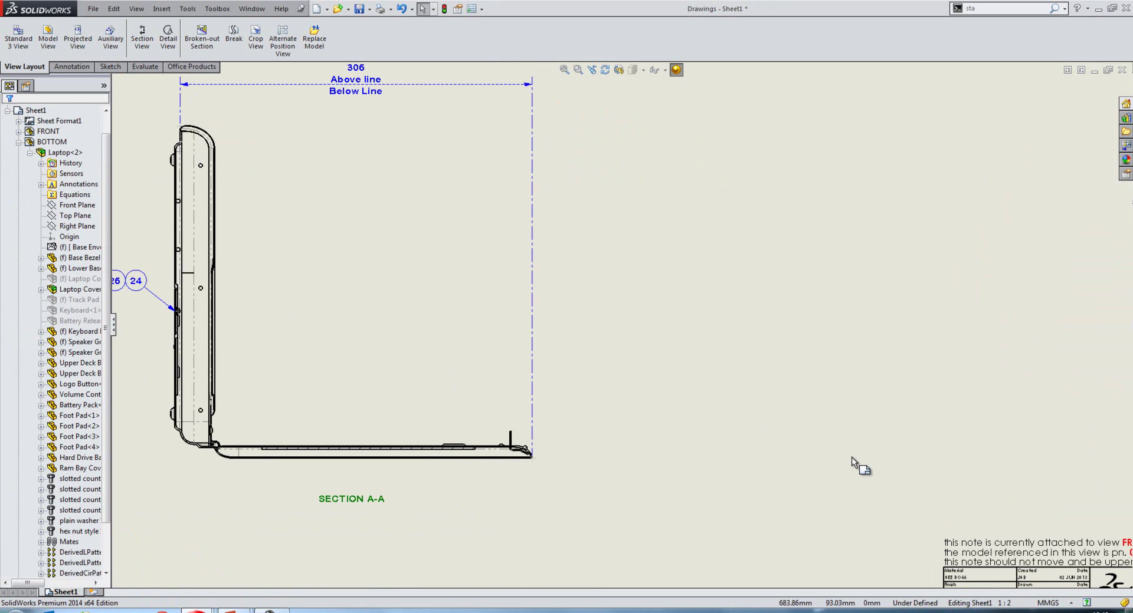
middle_click_drag(859, 462, 649, 331)
scroll(766, 373, "down", 4)
scroll(644, 362, "down", 1)
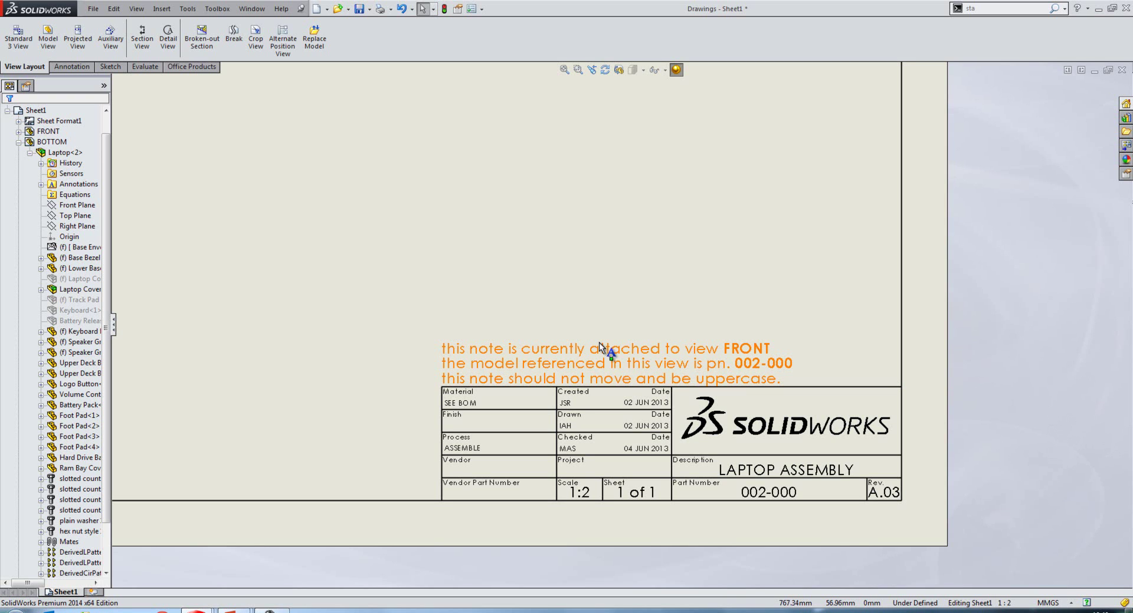
Reattach the title block note to the RIGHT side view so it reads 'attached to view RIGHT'.
left_click(582, 363)
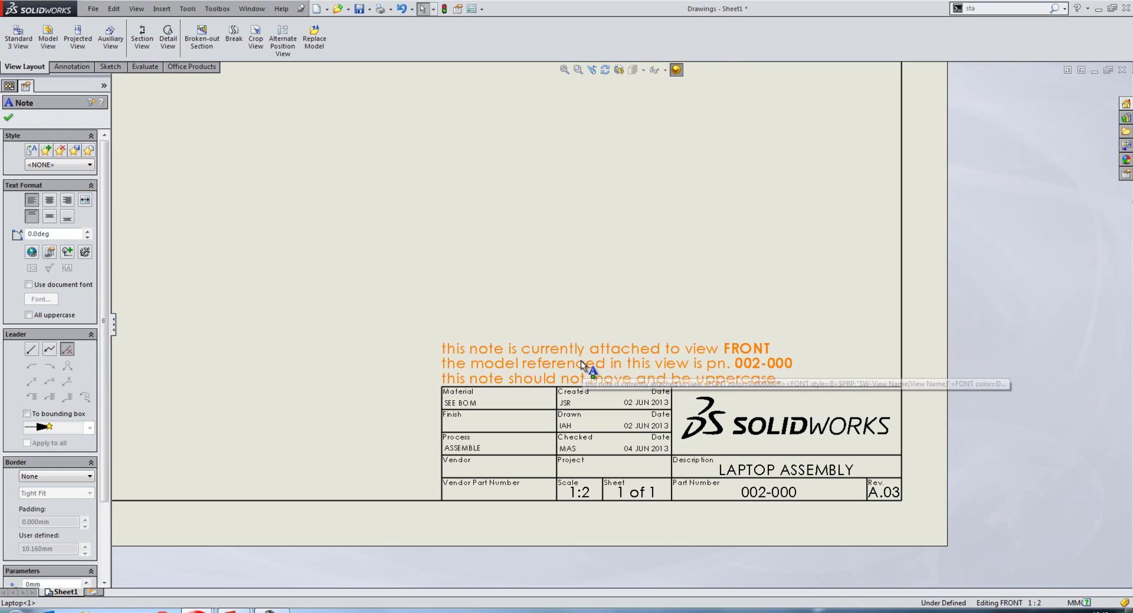
right_click(583, 363)
mouse_move(626, 215)
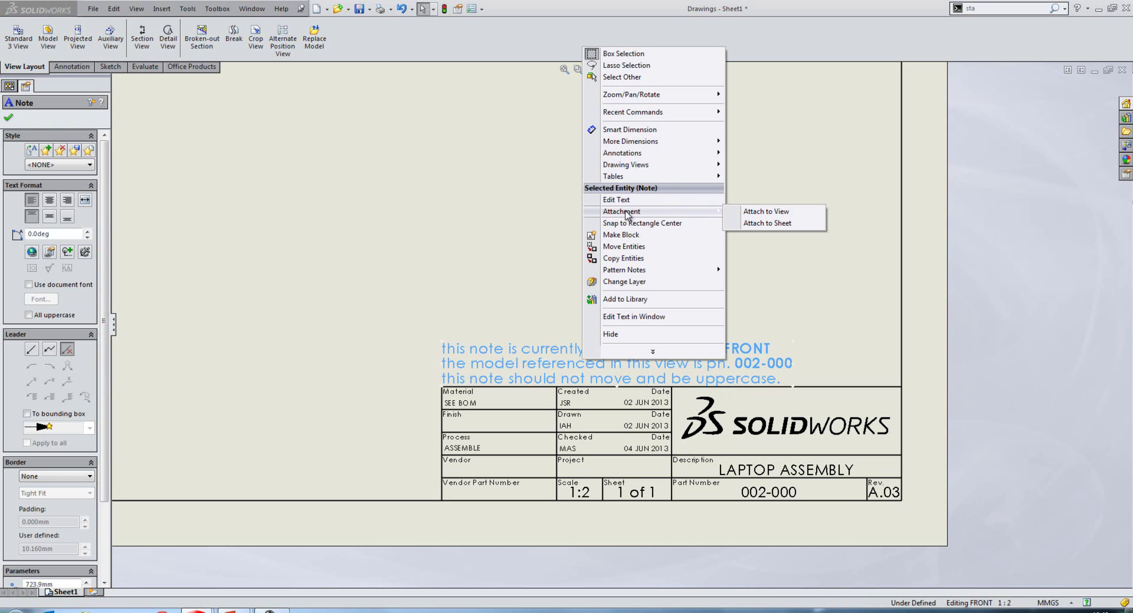
left_click(769, 213)
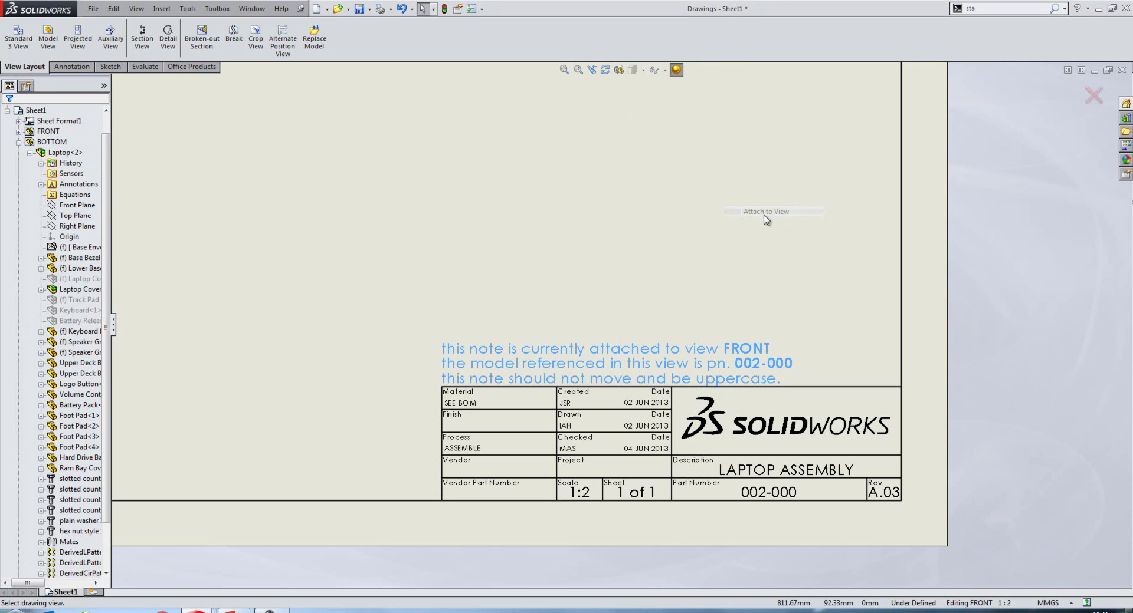
scroll(590, 222, "up", 6)
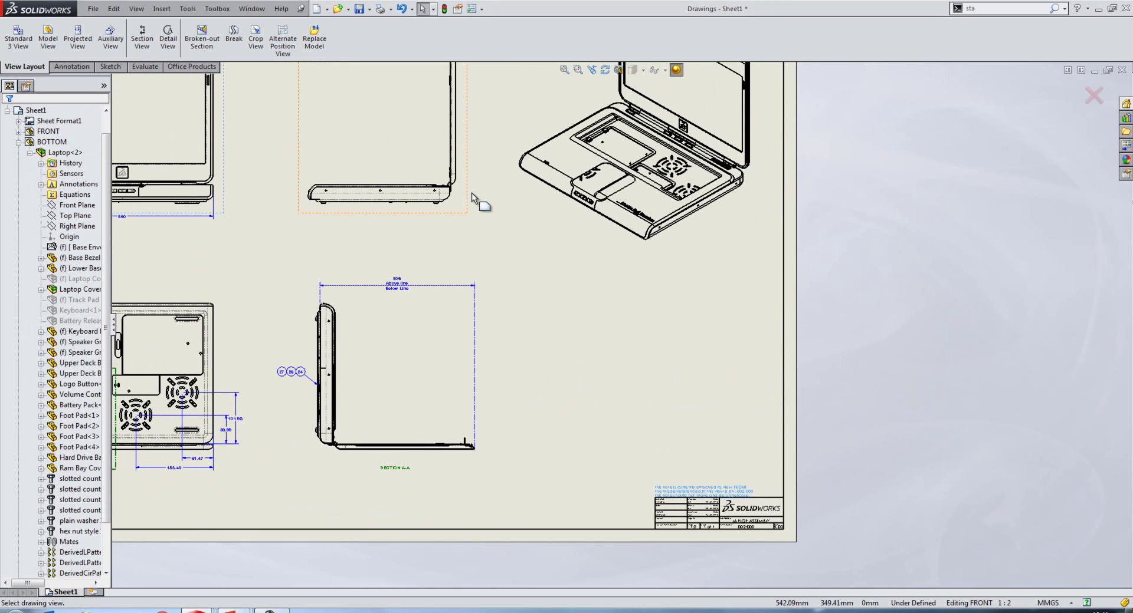
left_click(470, 193)
scroll(702, 433, "down", 3)
scroll(698, 417, "down", 3)
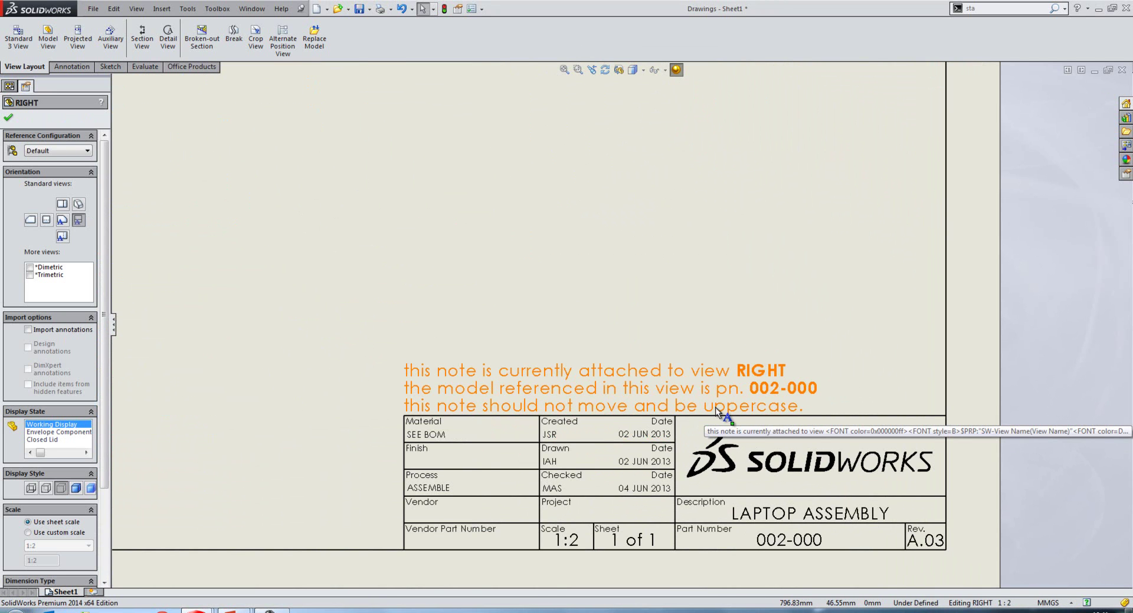
Set the title block note to All uppercase and review the Drafting Standard document properties.
left_click(660, 399)
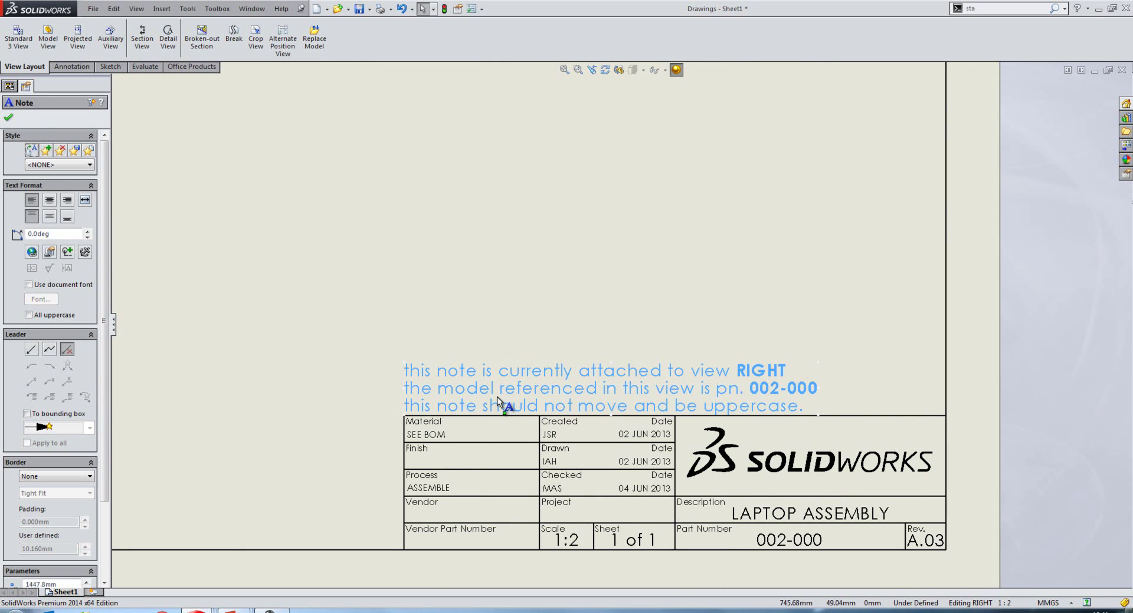
left_click(28, 315)
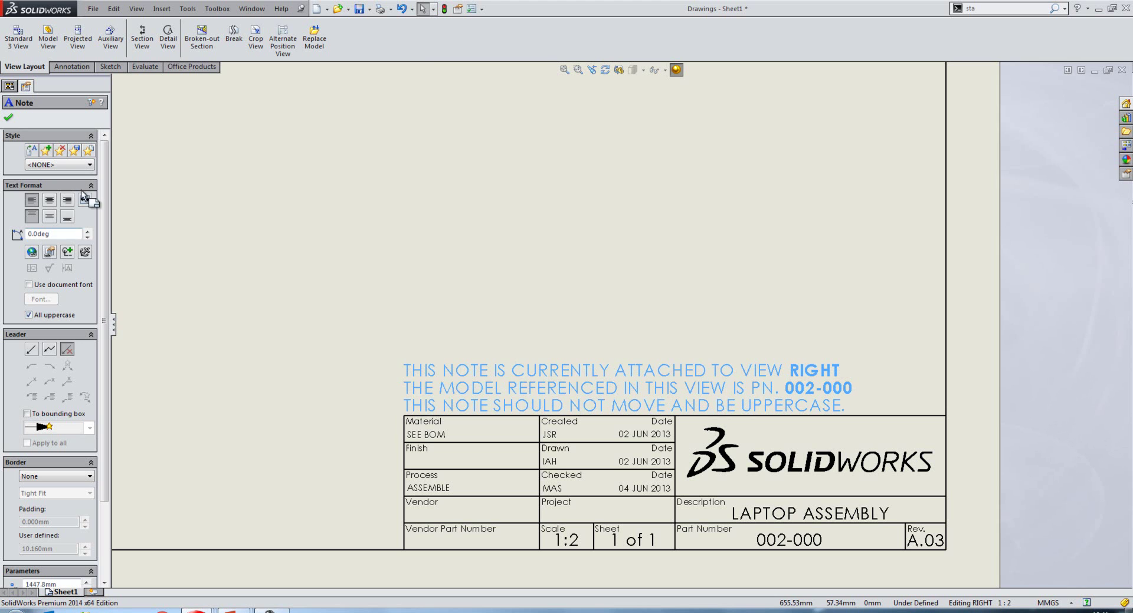
left_click(471, 10)
left_click(283, 118)
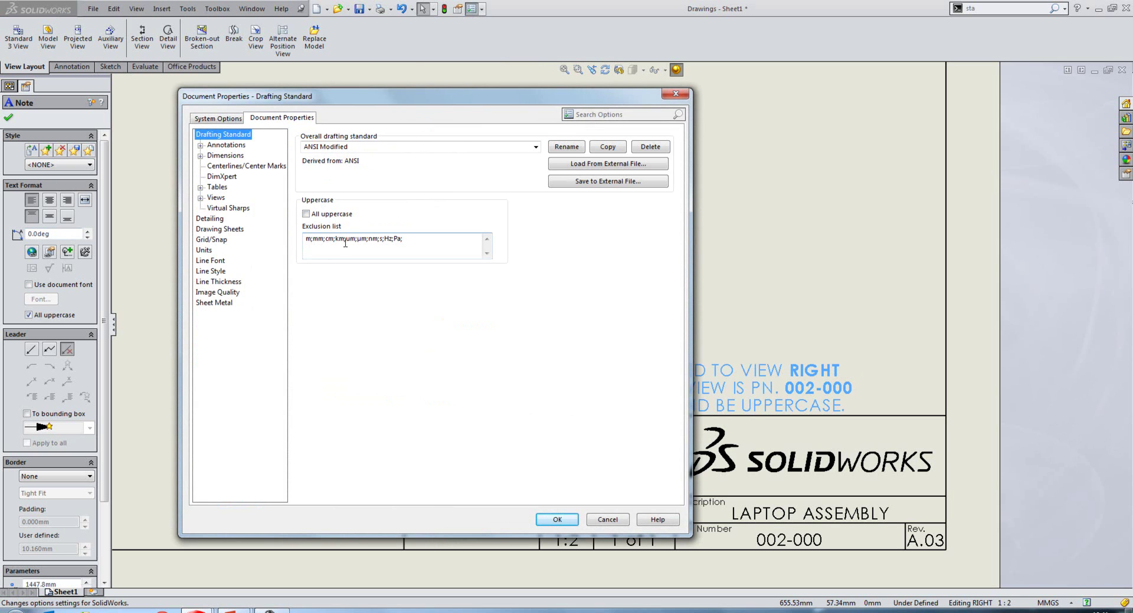
left_click(681, 96)
left_click(802, 264)
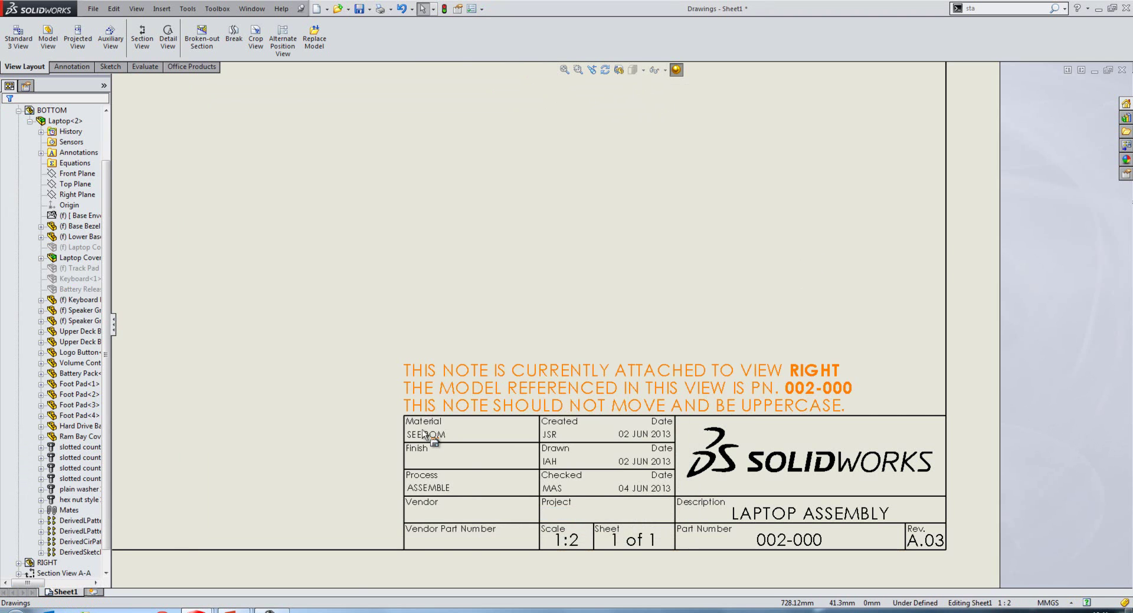
Circle the bottom view's lower fan vent and place Detail B at 1:1 right of Section A-A.
key("f")
scroll(455, 475, "up", 4)
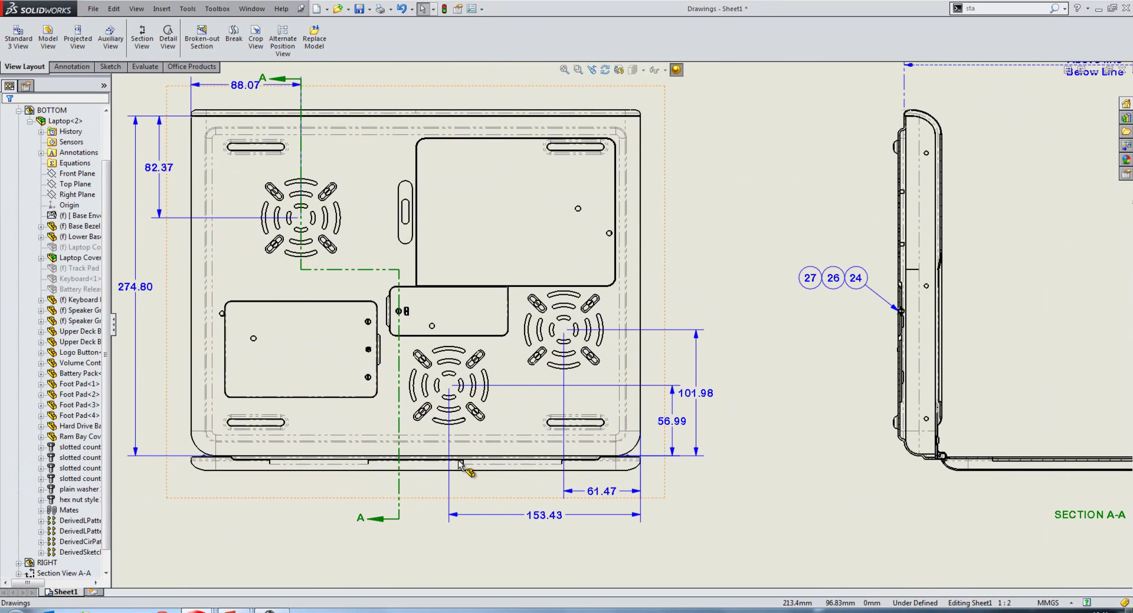
left_click(334, 485)
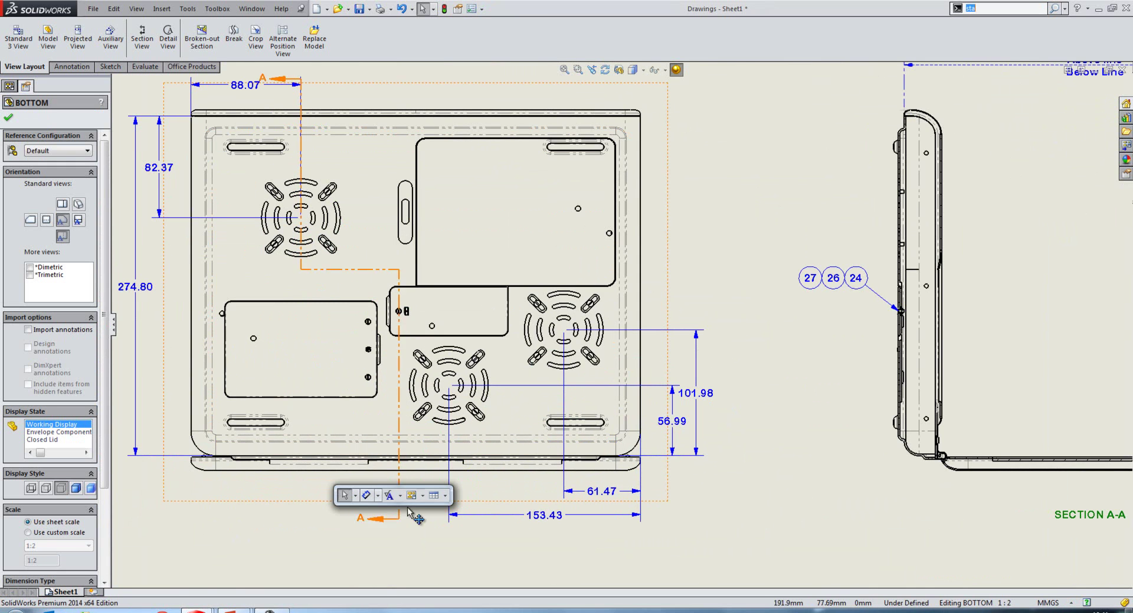
left_click(413, 496)
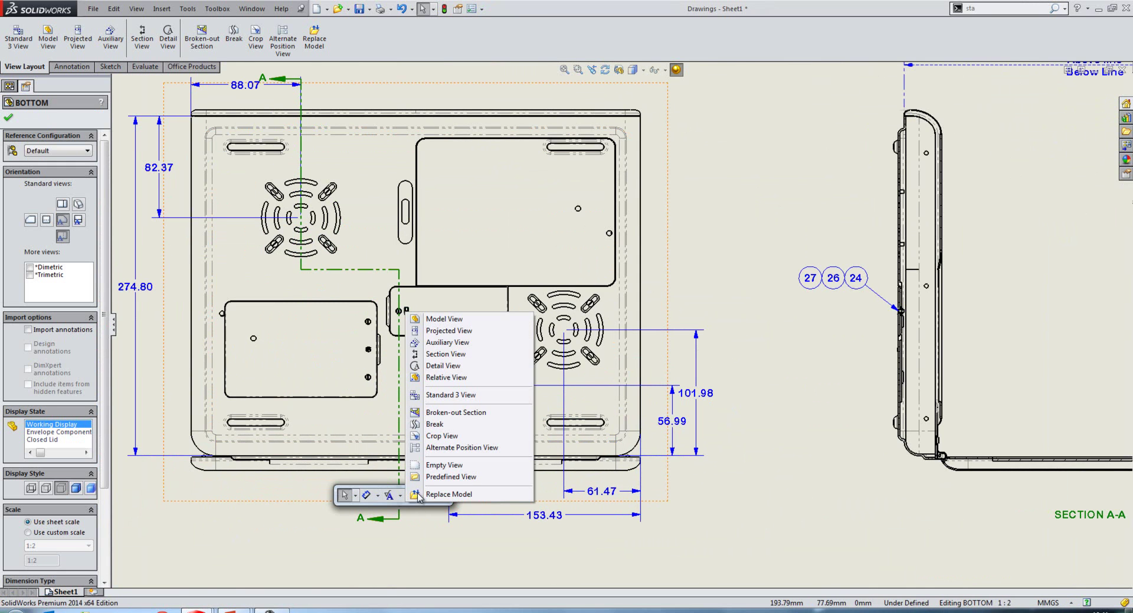
left_click(444, 365)
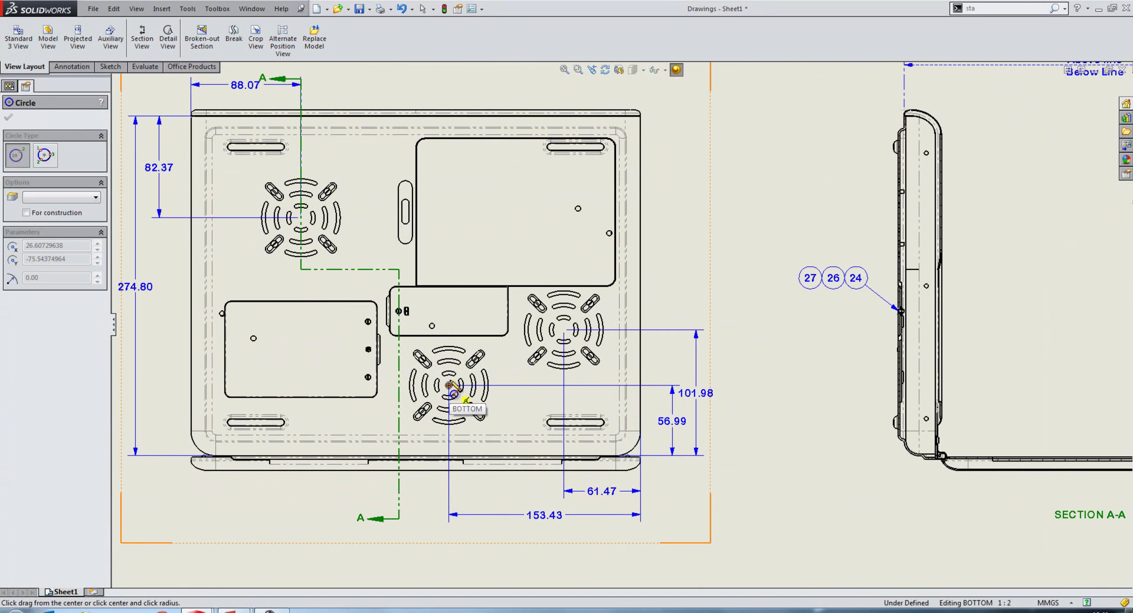
left_click_drag(449, 385, 507, 378)
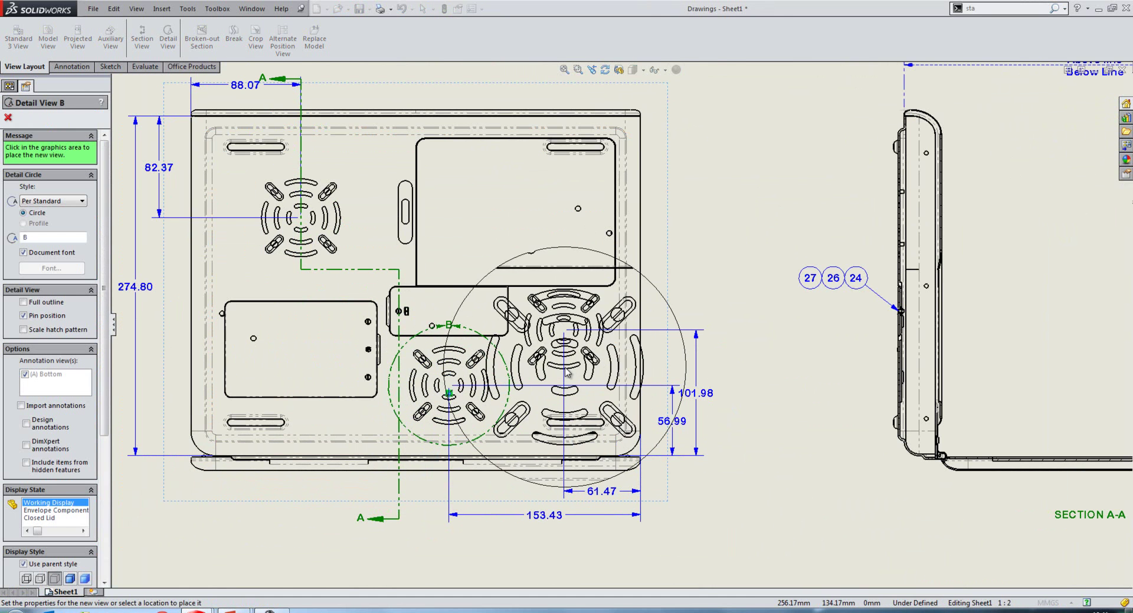
scroll(567, 372, "up", 4)
scroll(914, 347, "down", 2)
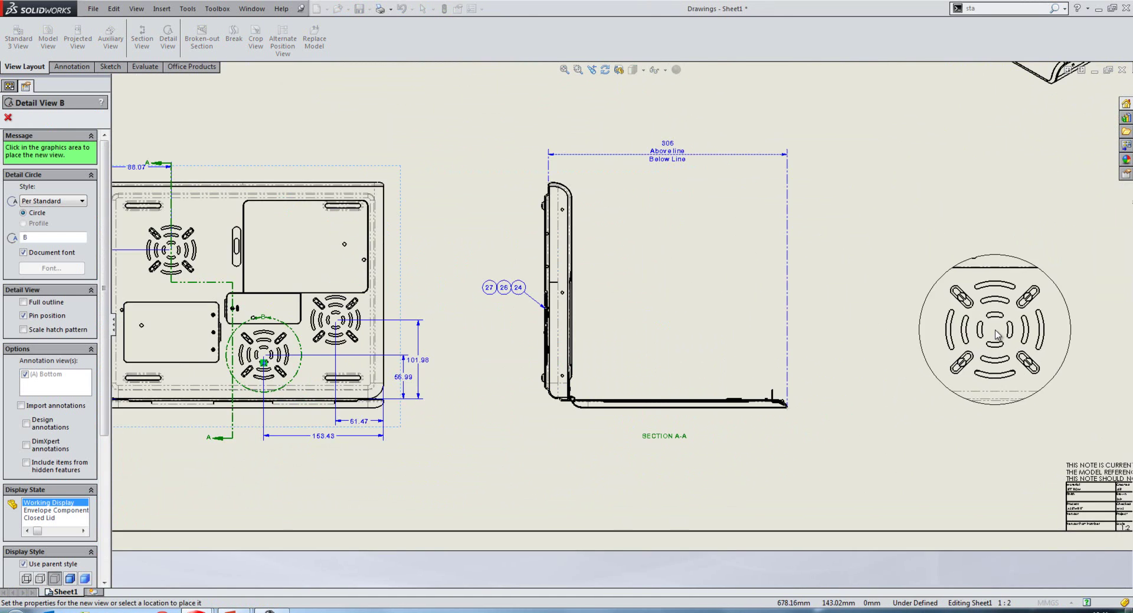
left_click(1007, 319)
left_click(1050, 413)
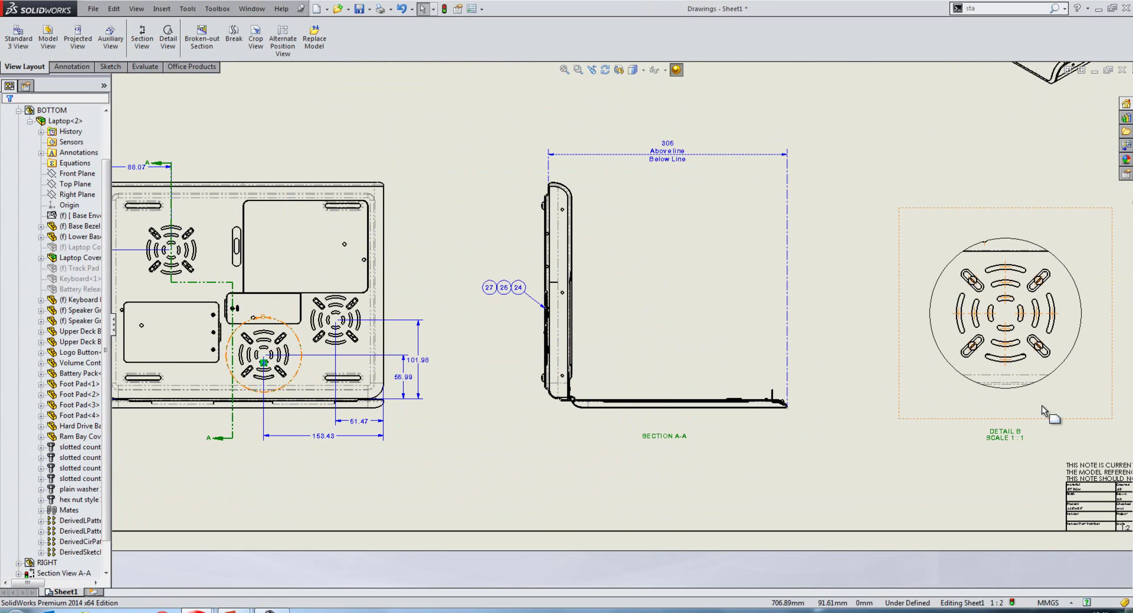
scroll(1041, 454, "down", 4)
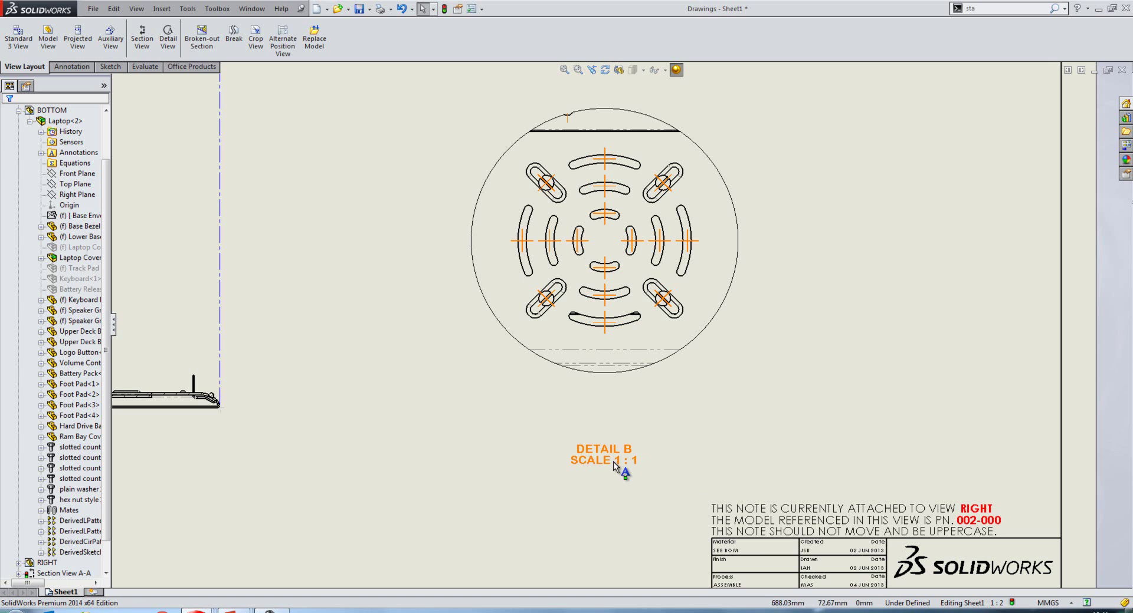
Change the Detail B label's scale text from 1 : 1 to 2:3.
double_click(619, 460)
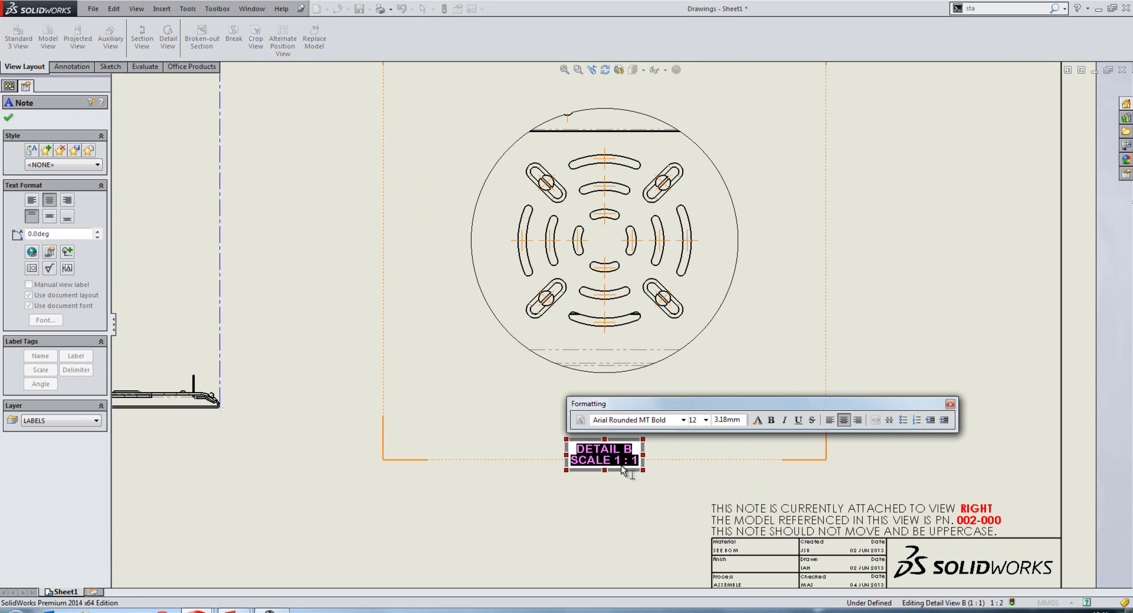
left_click(636, 463)
left_click_drag(636, 463, 624, 463)
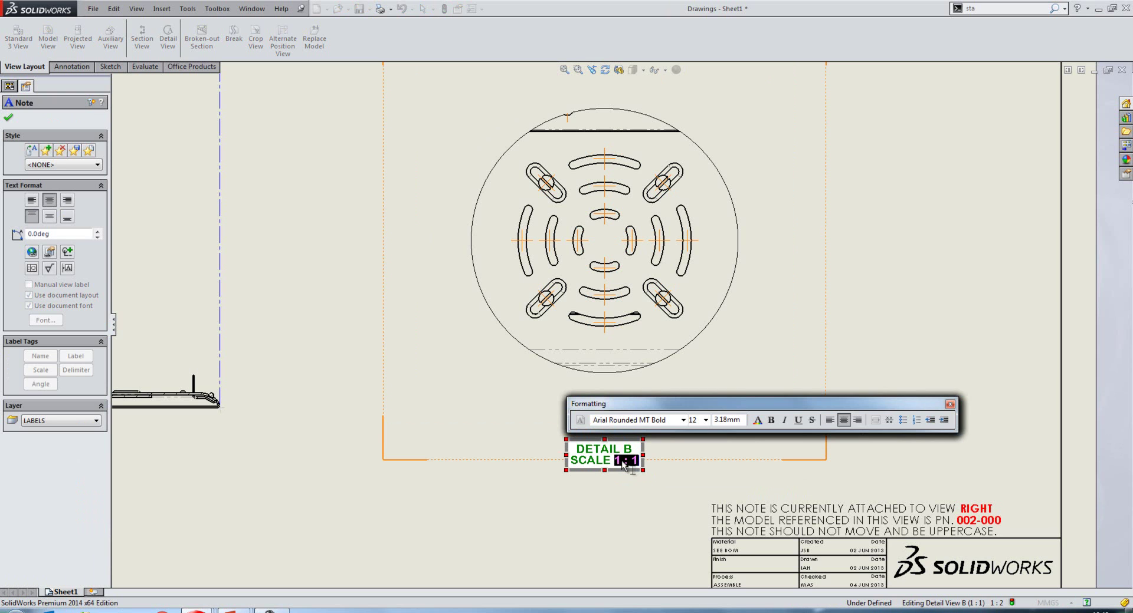
type("2:3")
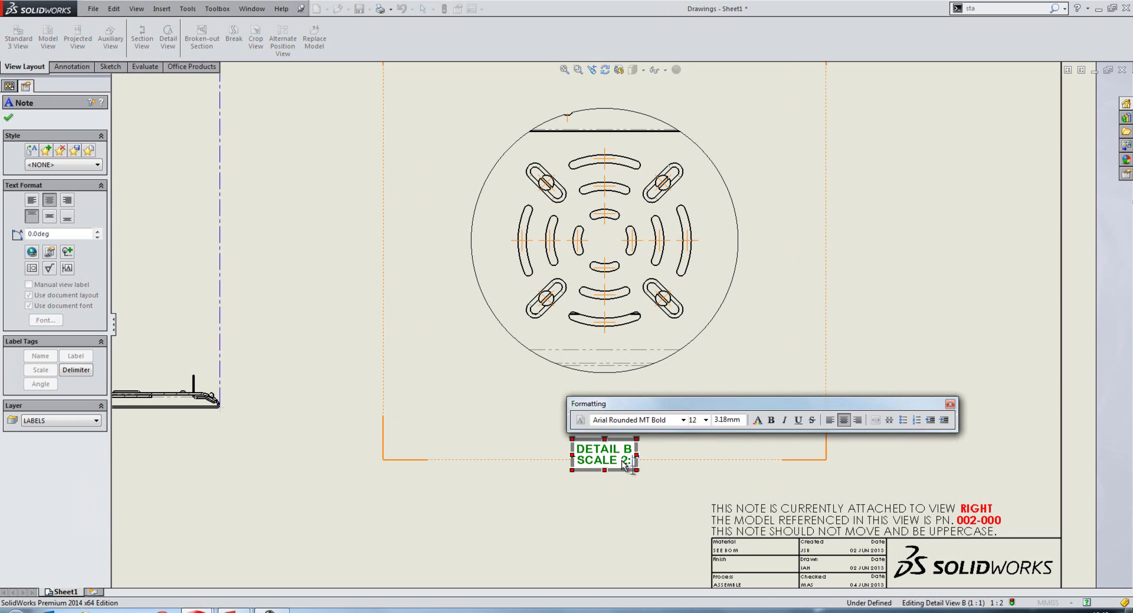
left_click(584, 486)
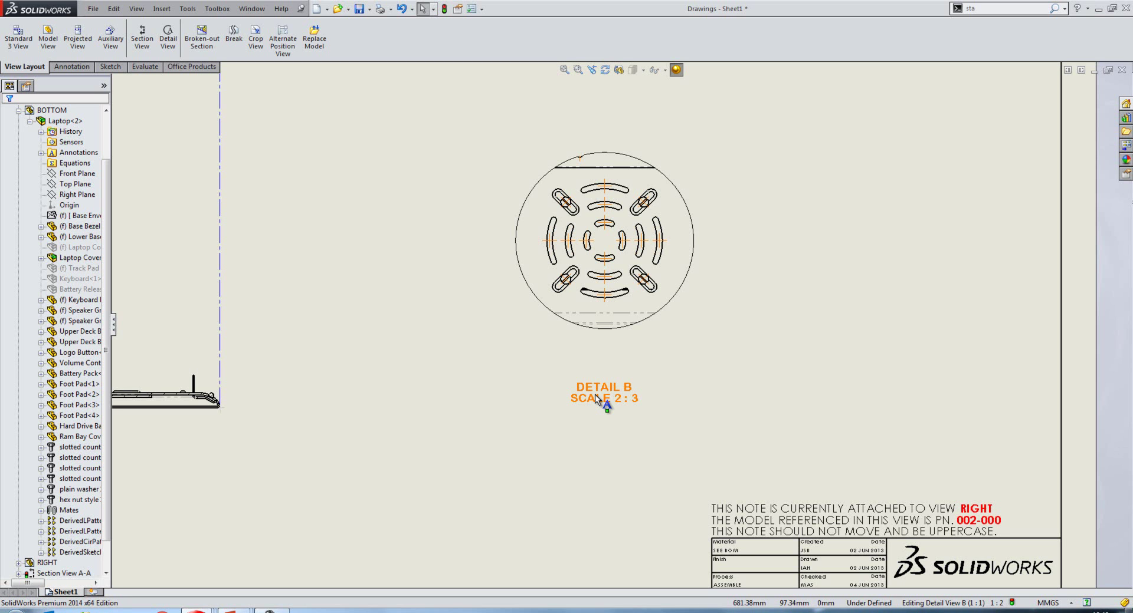
Replace the Detail B label with linked fields: DETAIL B on one line, SCALE 2 : 3 below.
double_click(595, 399)
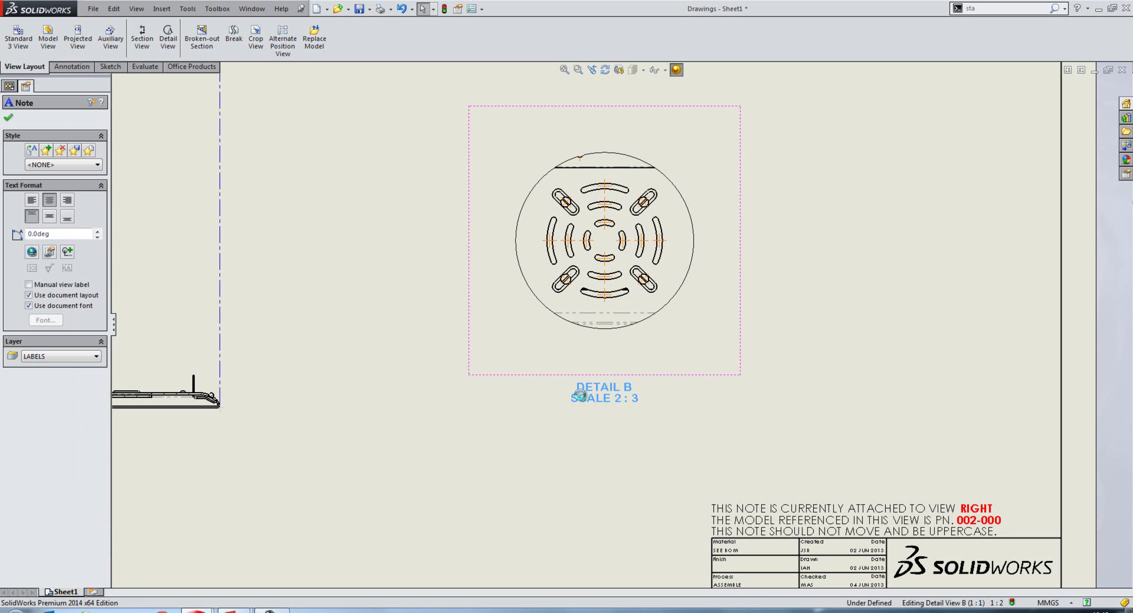
key("Delete")
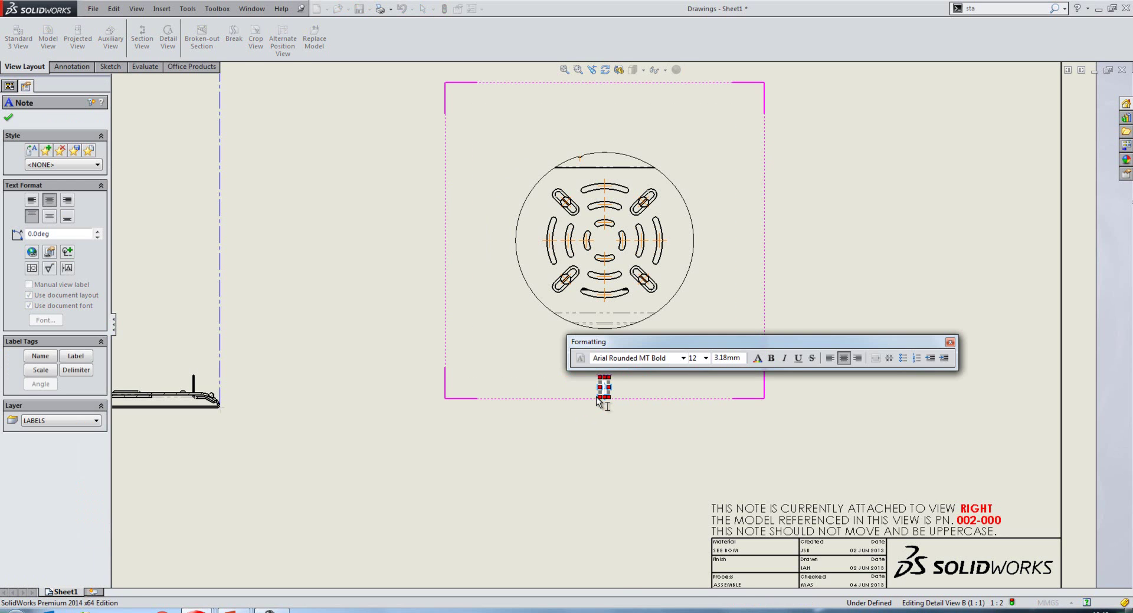
left_click(40, 359)
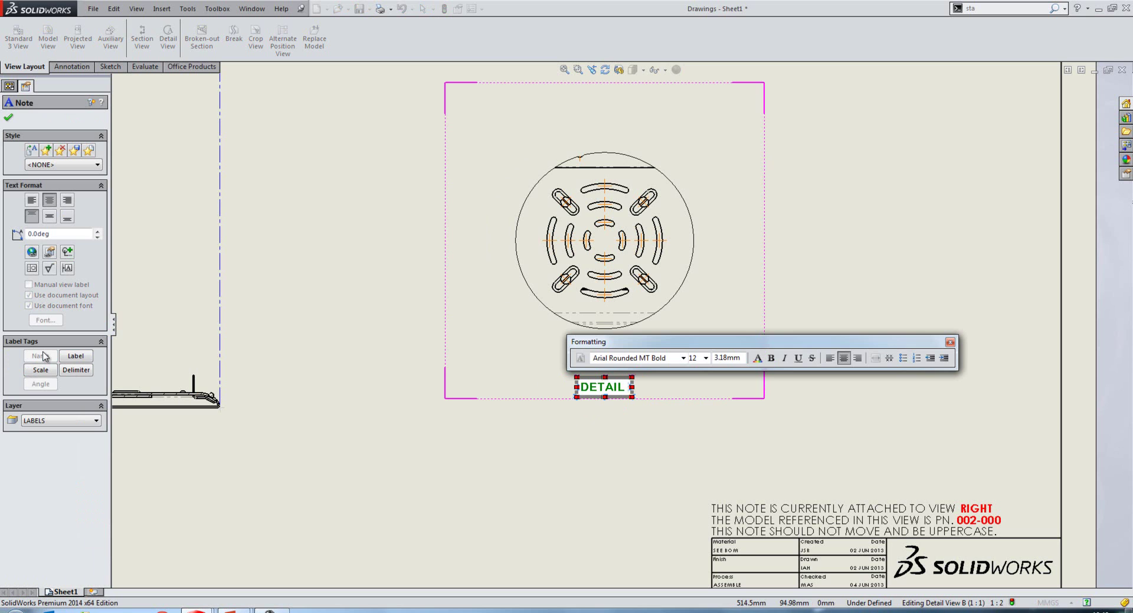
left_click(75, 357)
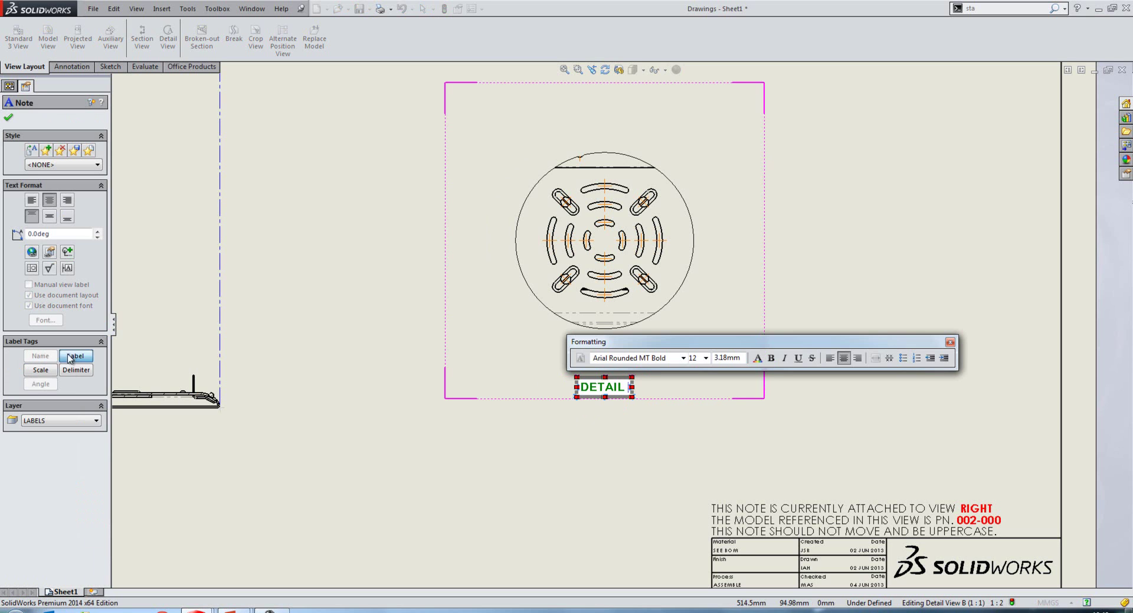
key("Return")
left_click(34, 370)
left_click(77, 372)
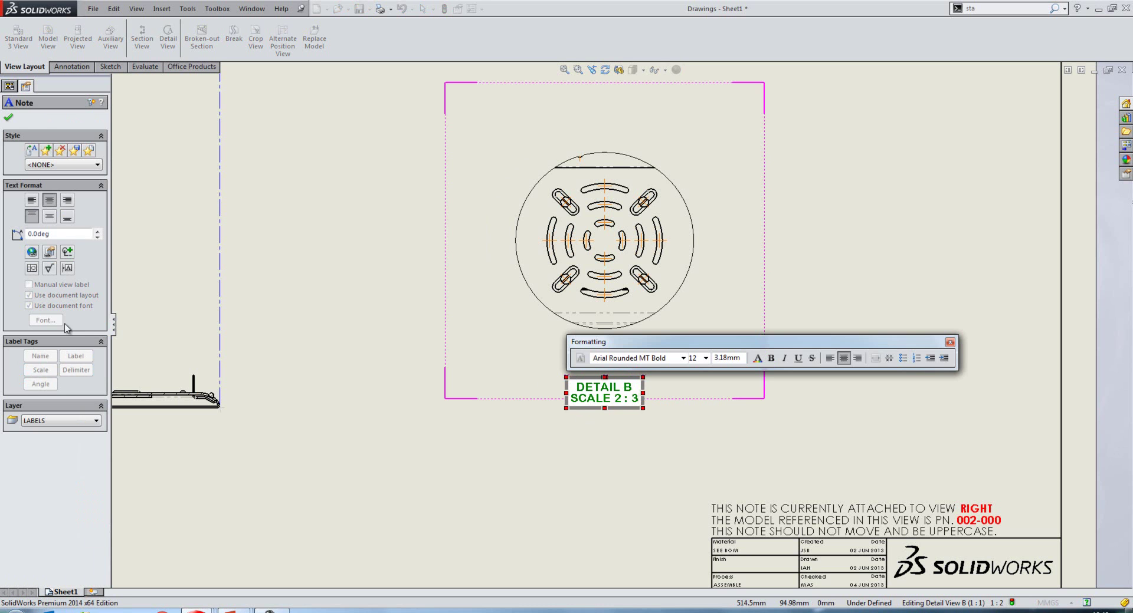
left_click(8, 118)
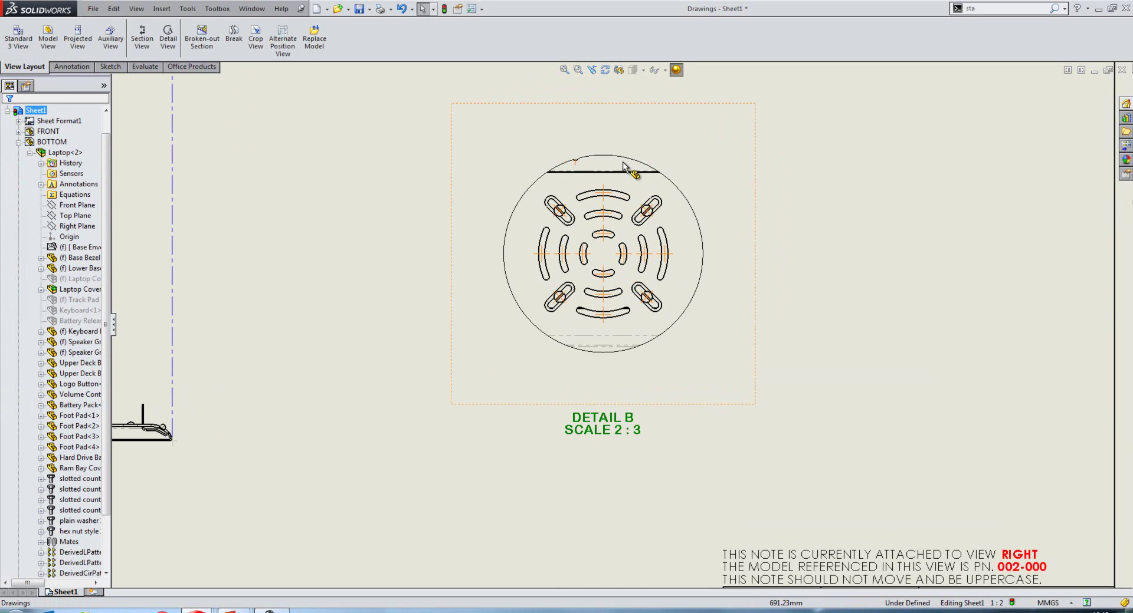
Dimension Detail B with a 39.99 top-edge-to-centre distance and a 45.0° lower-right slot angle.
scroll(617, 195, "down", 3)
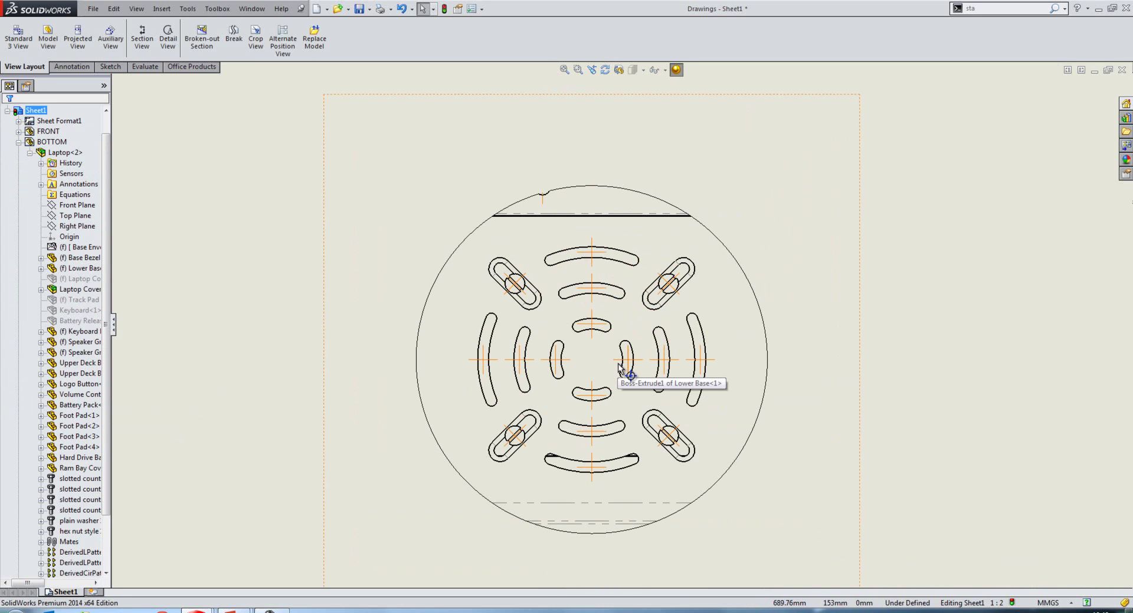
left_click(619, 254)
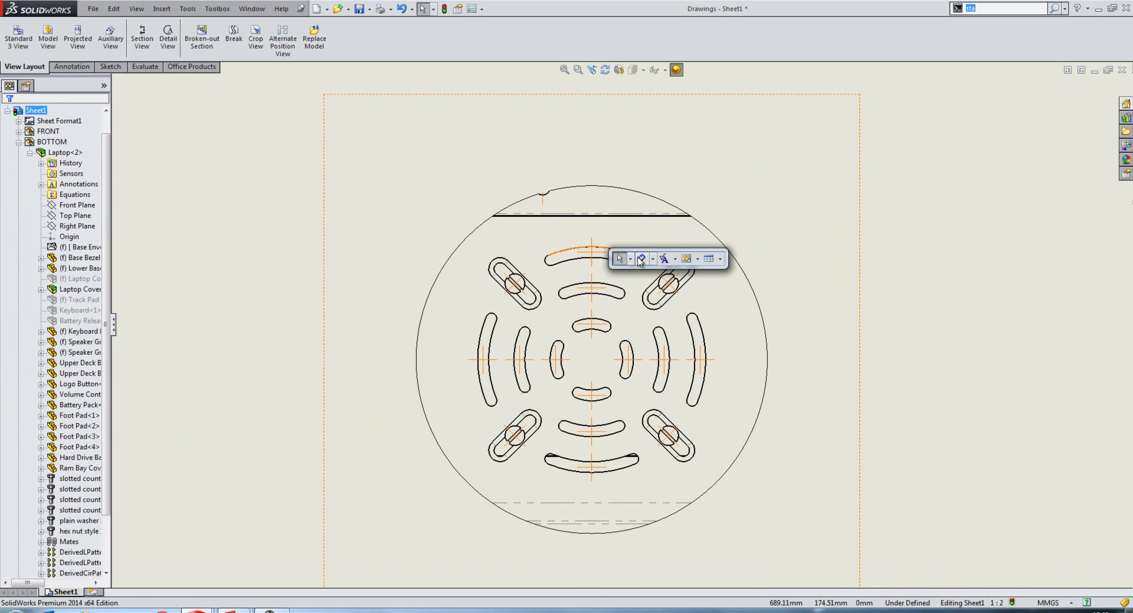
left_click(644, 260)
left_click(620, 218)
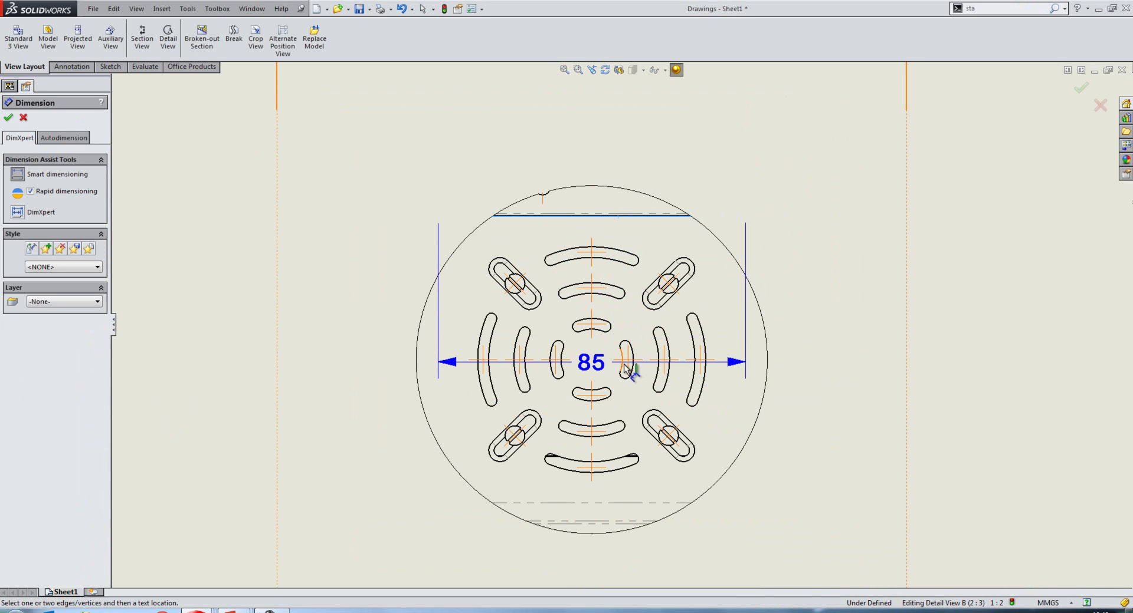
left_click(702, 383)
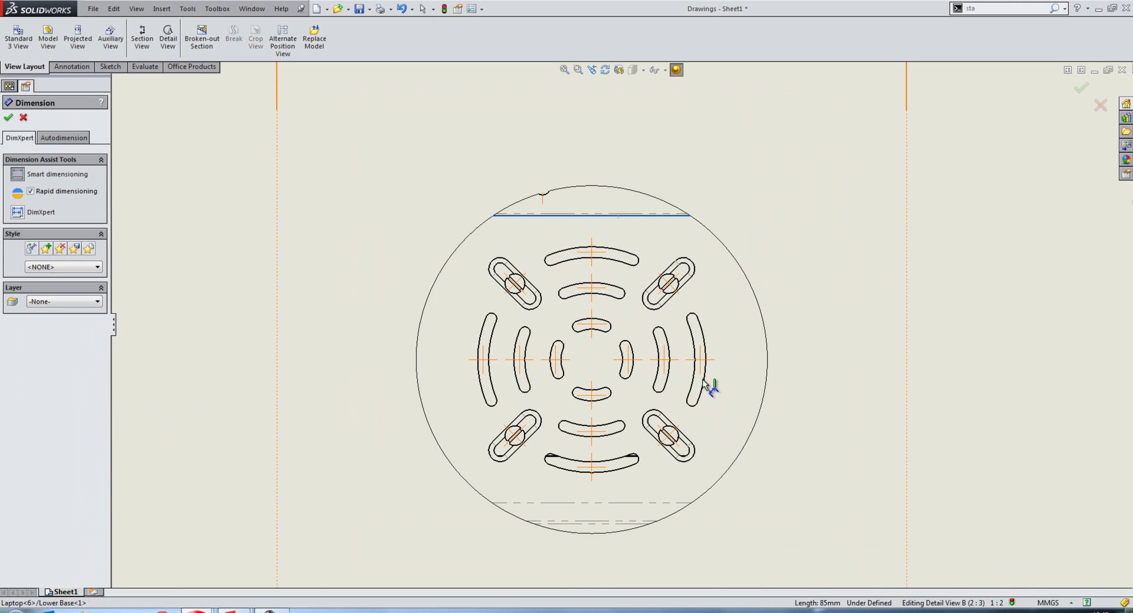
left_click(700, 380)
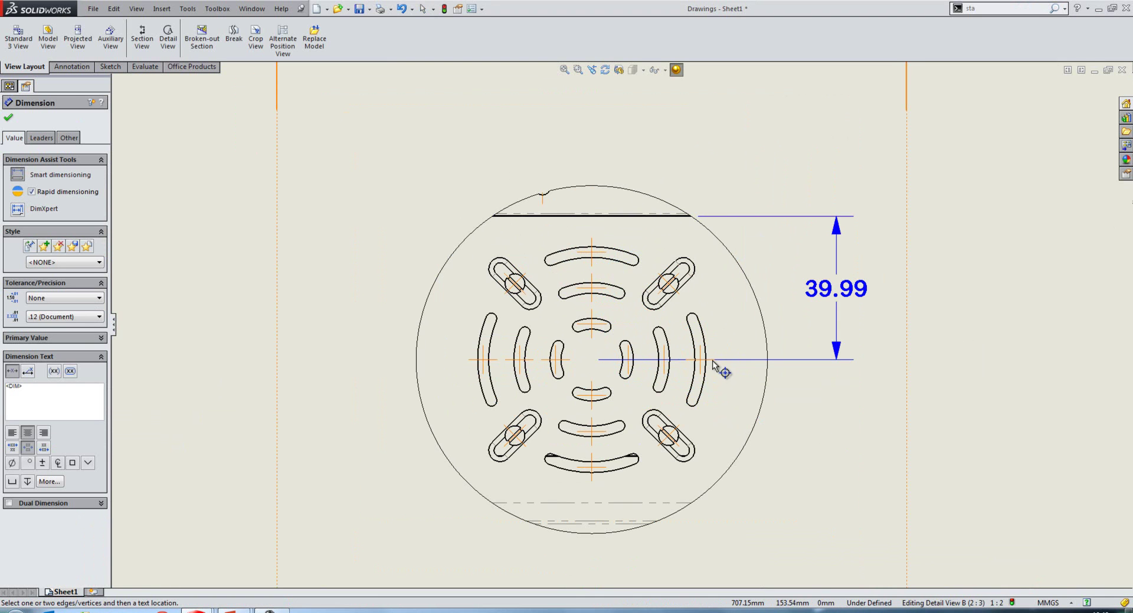
left_click(686, 454)
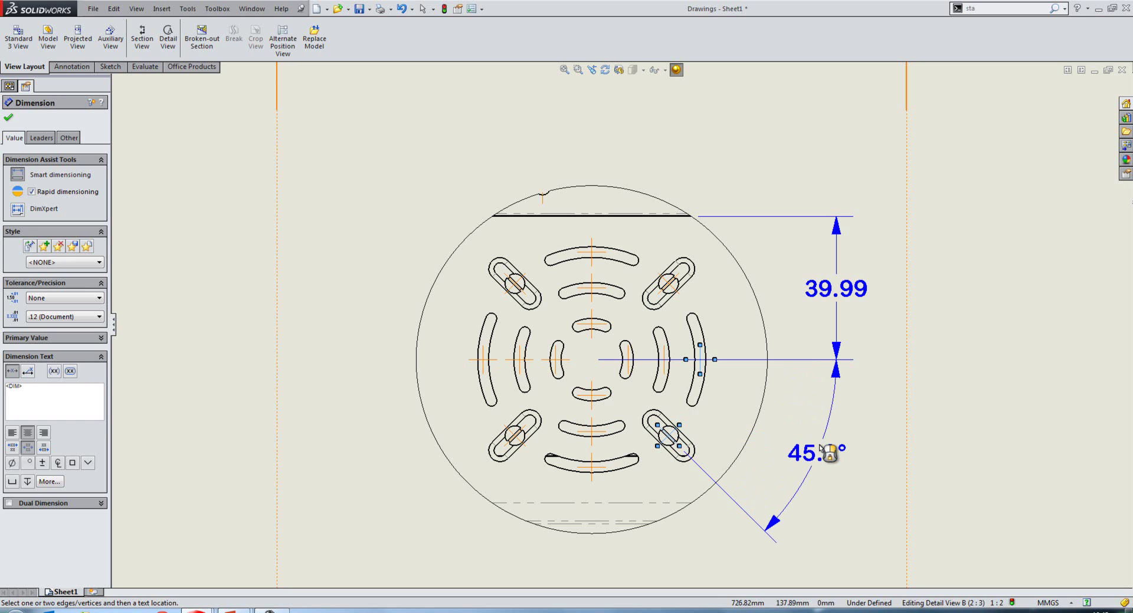
left_click(824, 449)
left_click(809, 402)
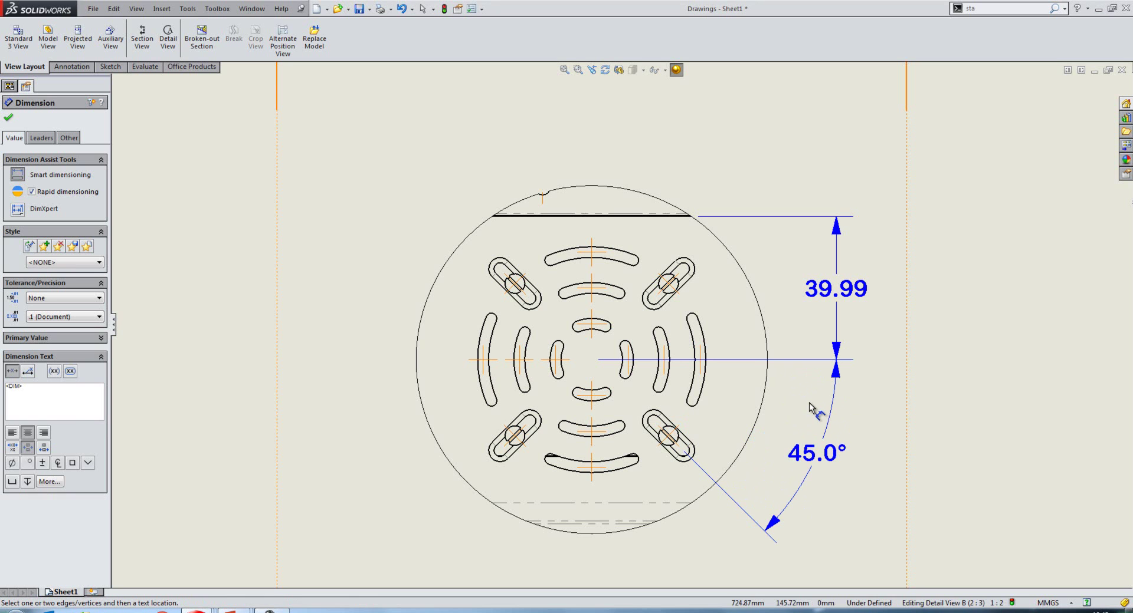
Start an angular running dimension on Detail B with its 0° base at the top slot.
key("Escape")
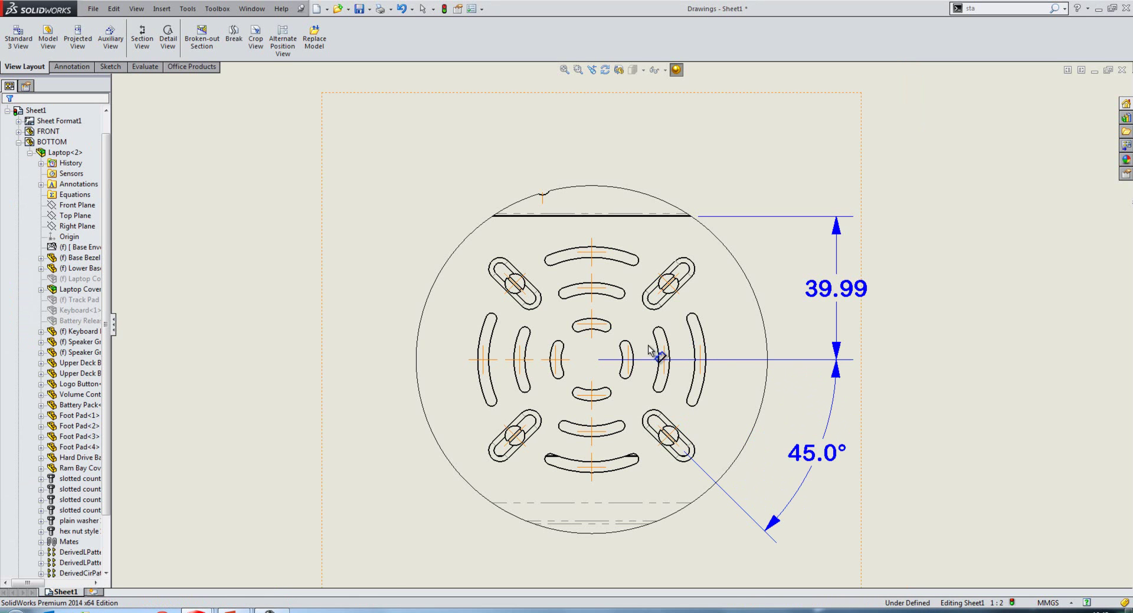
key("s")
left_click(682, 353)
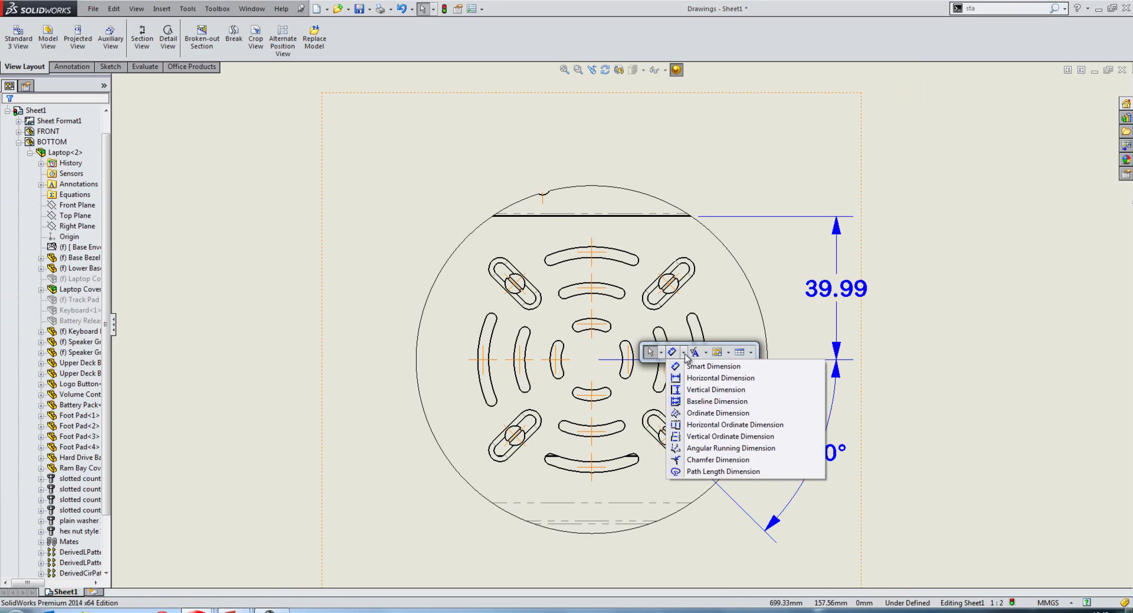
left_click(706, 448)
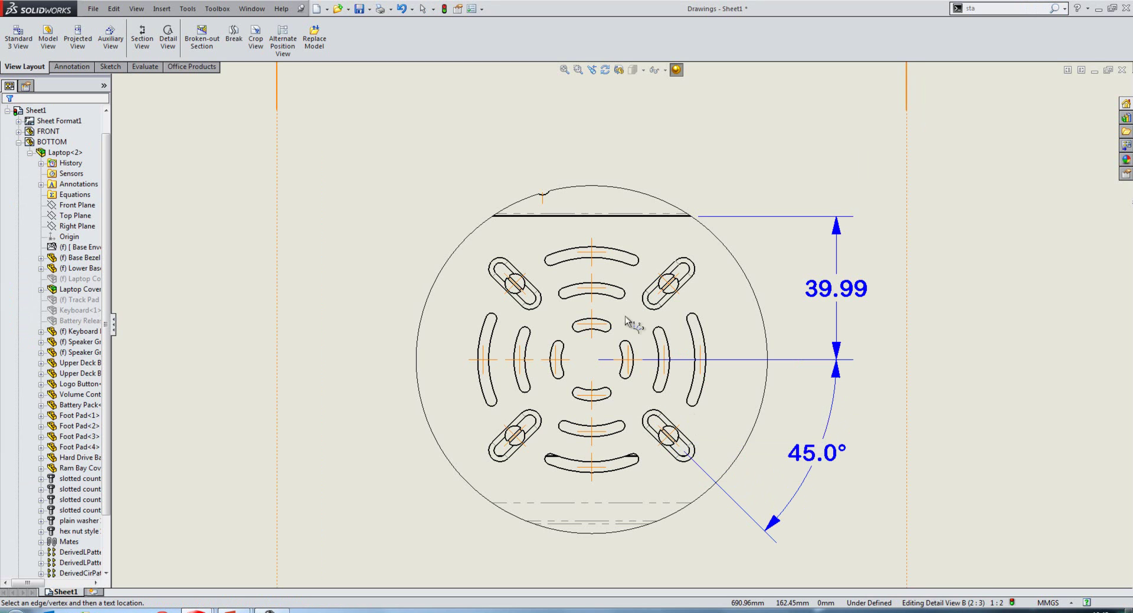
left_click(592, 248)
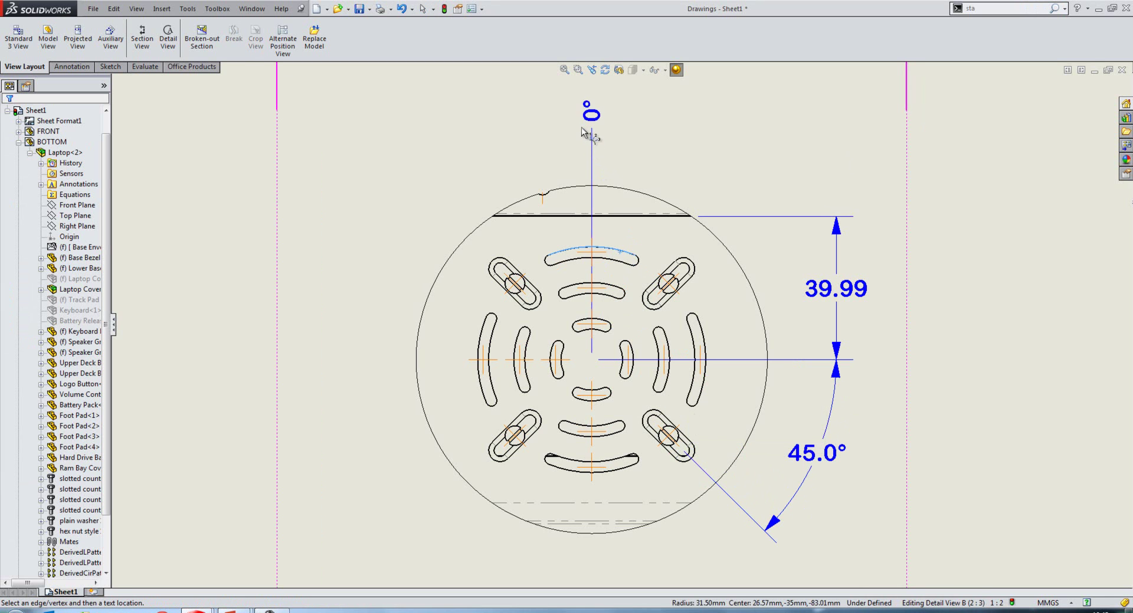
left_click(590, 118)
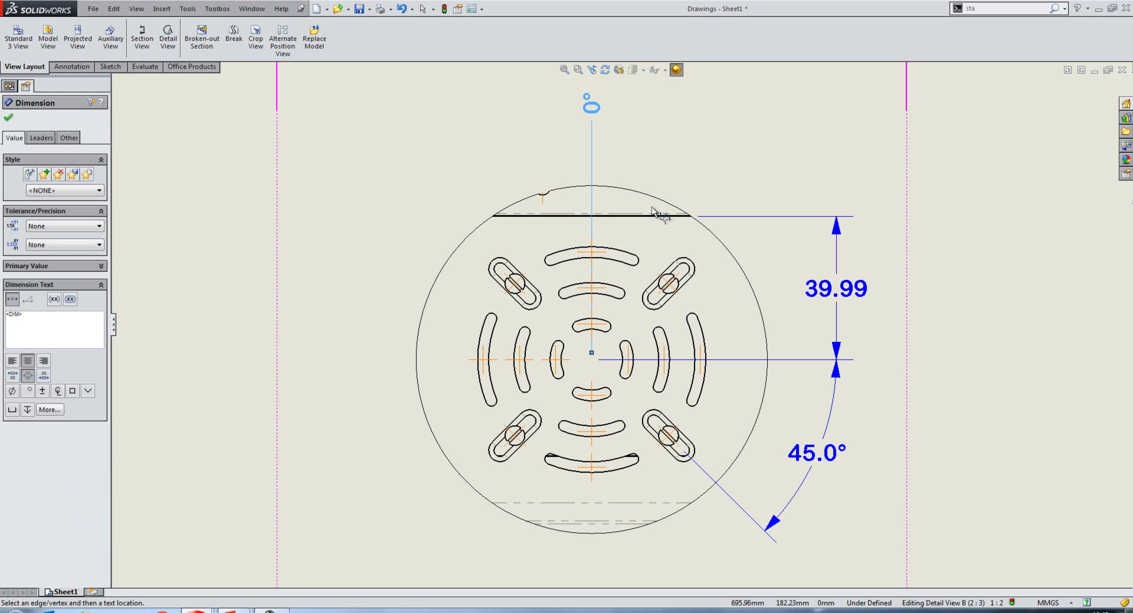
Add running angles from 45.00° through 315.00° at each vent slot around the circle.
left_click(696, 263)
left_click(713, 361)
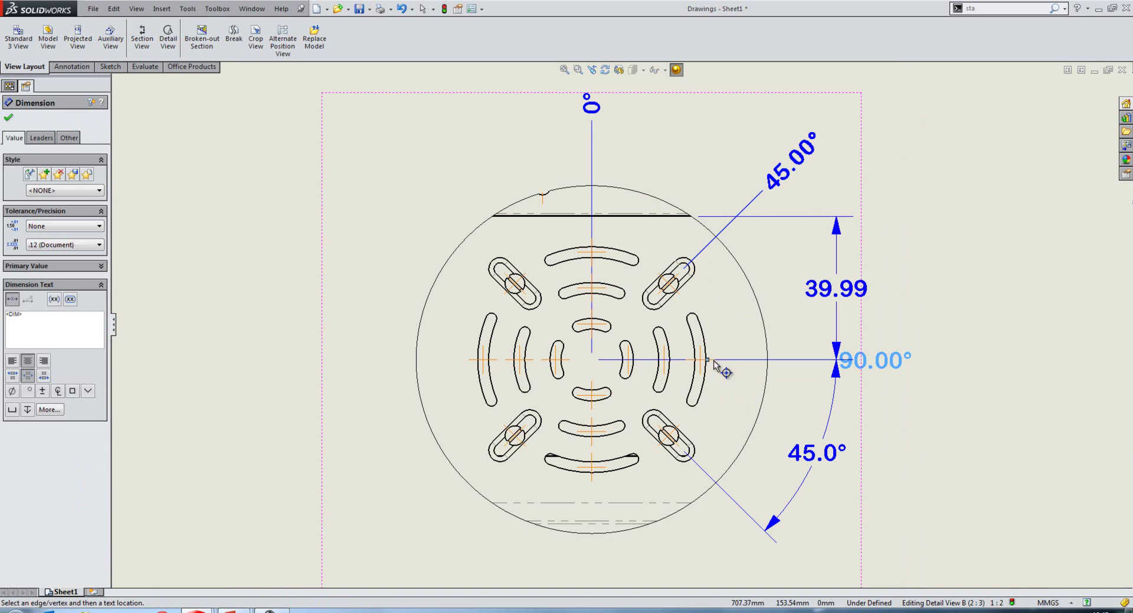
left_click(687, 459)
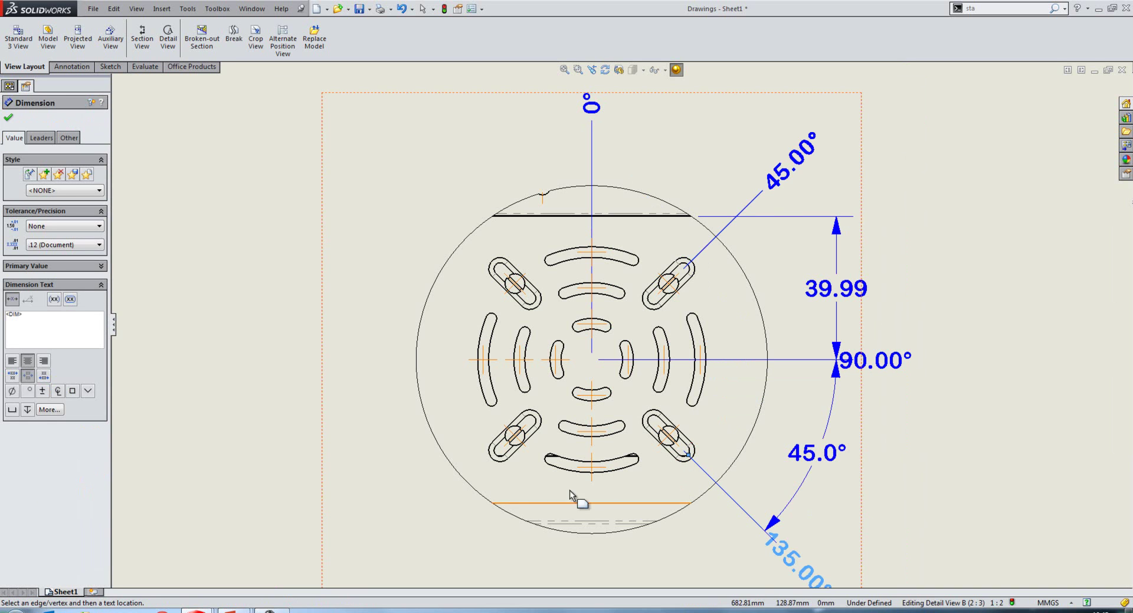
left_click(591, 474)
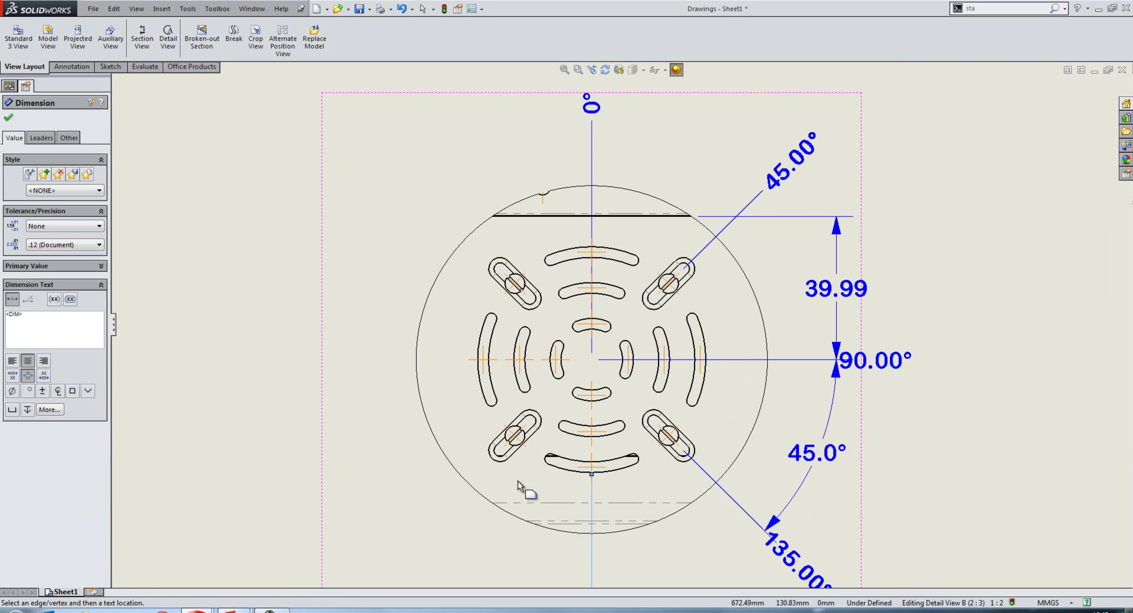
left_click(497, 454)
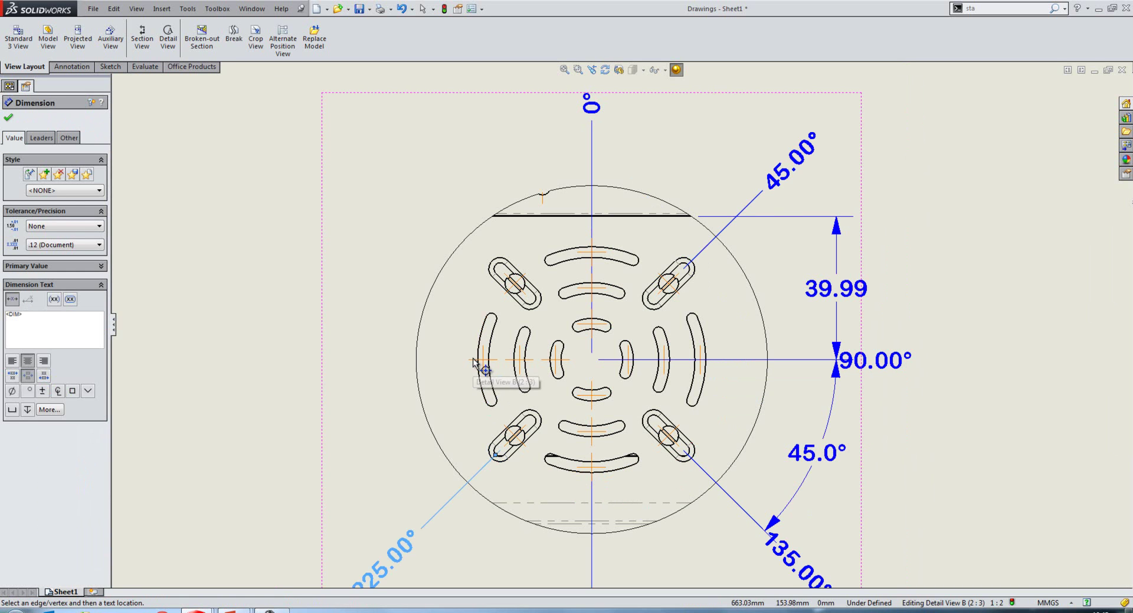
left_click(475, 361)
left_click(498, 268)
right_click(496, 265)
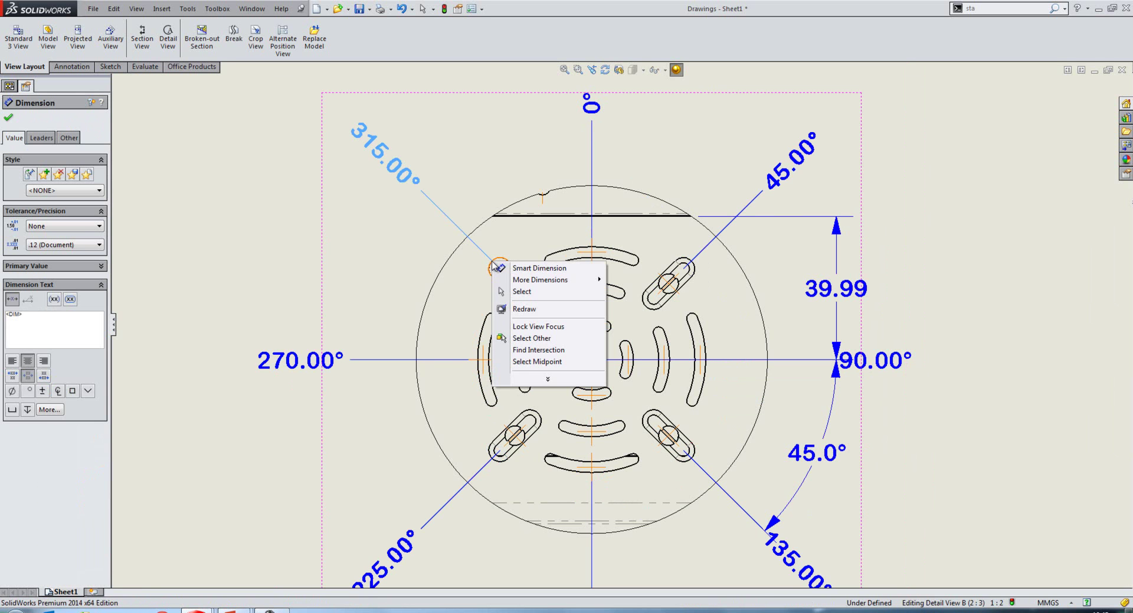
left_click(521, 292)
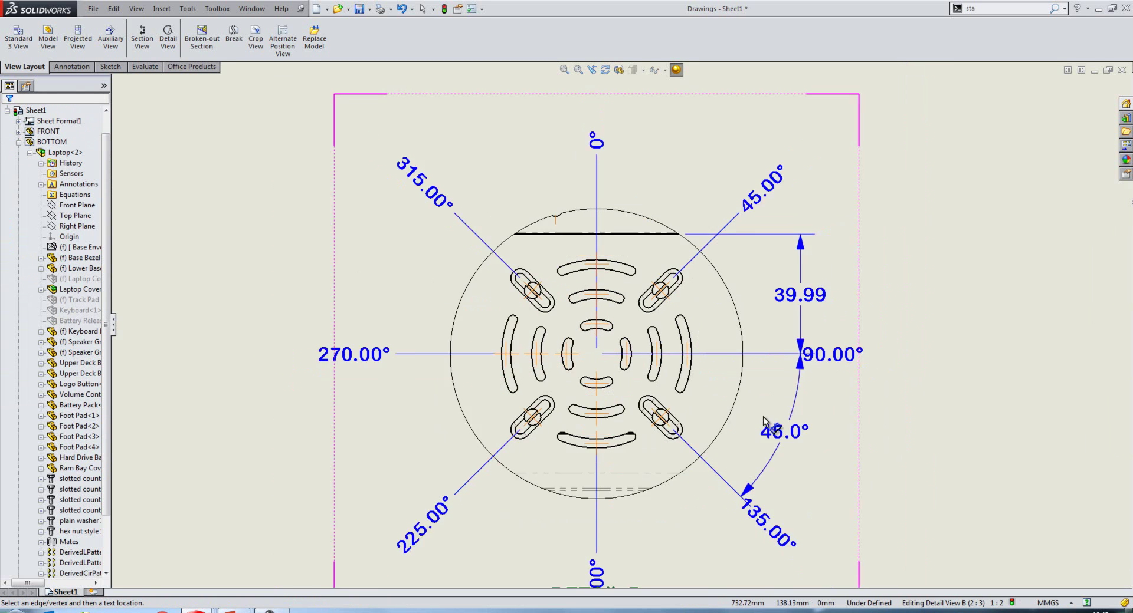
scroll(652, 450, "down", 2)
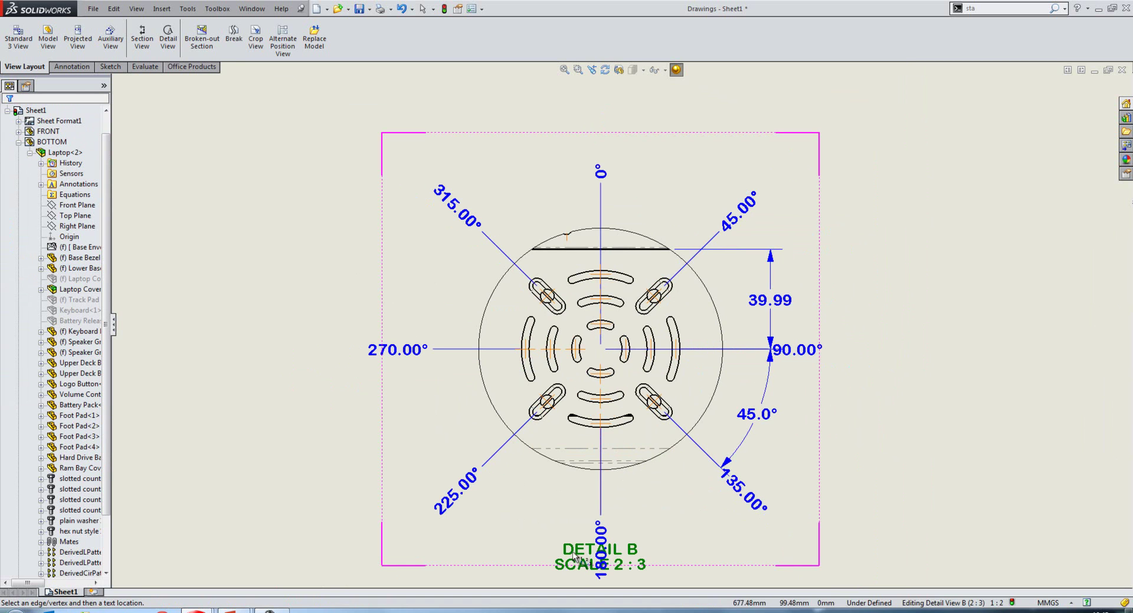
Move the DETAIL B label clear of 180.00° and pull the angular dimensions further out.
key("Escape")
left_click_drag(572, 561, 660, 549)
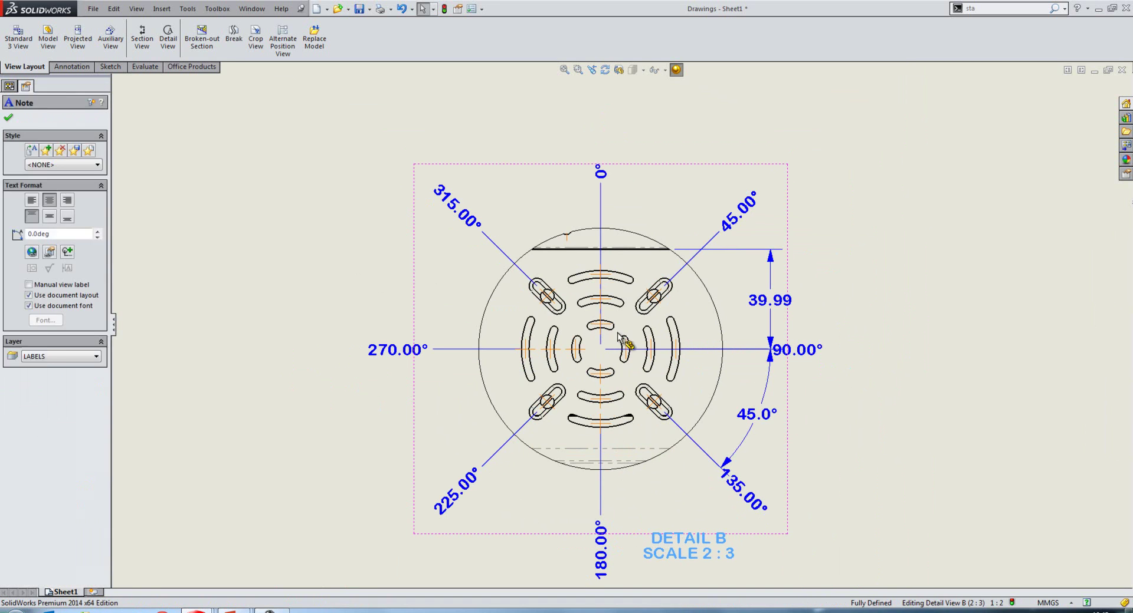
left_click_drag(612, 186, 606, 157)
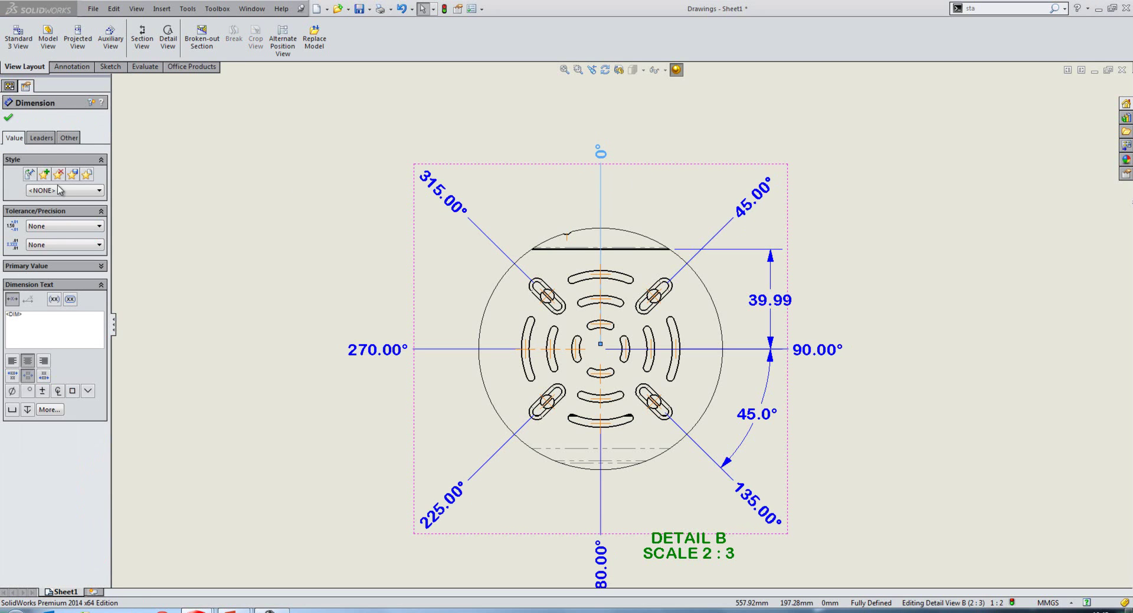
Make the running angles run bidirectionally from 0°, reading 45.00°, 90.00°, 135.00° each side.
left_click(37, 137)
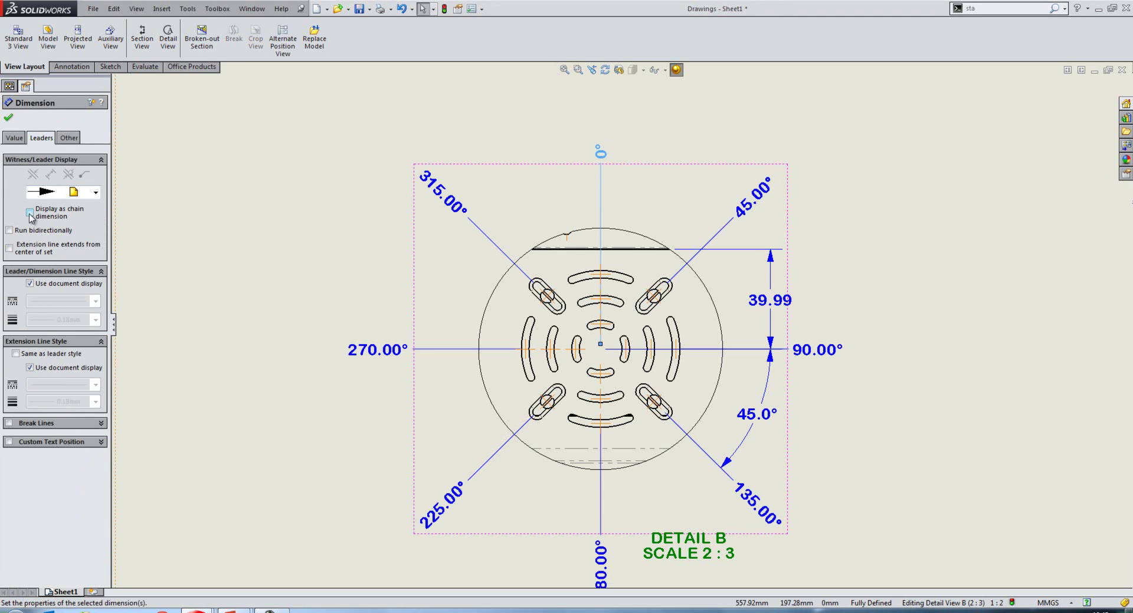
left_click(30, 212)
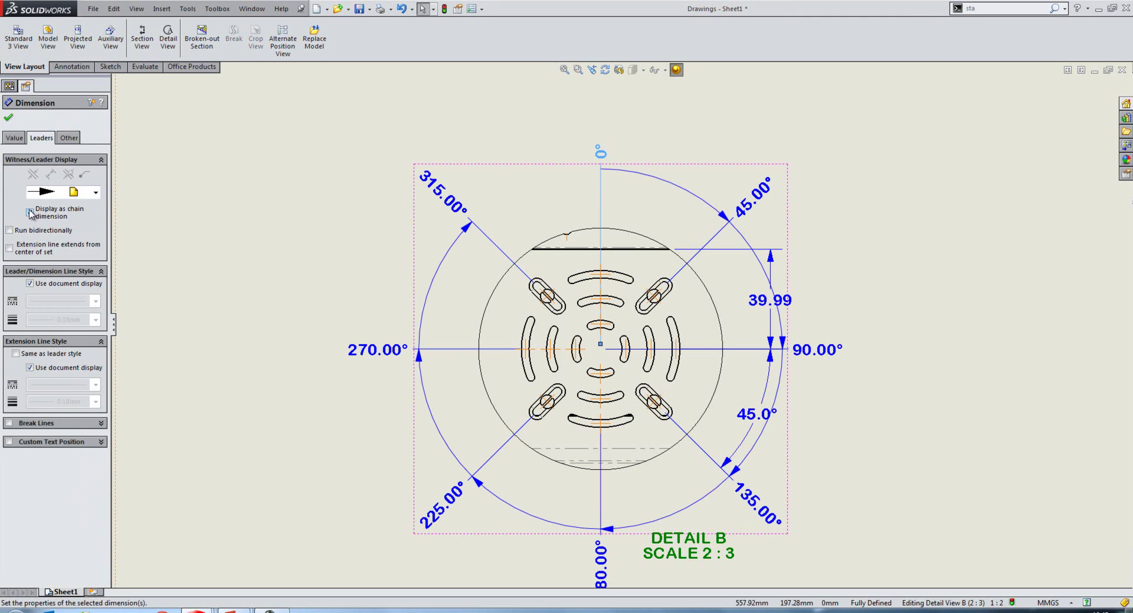
left_click(10, 231)
left_click(10, 230)
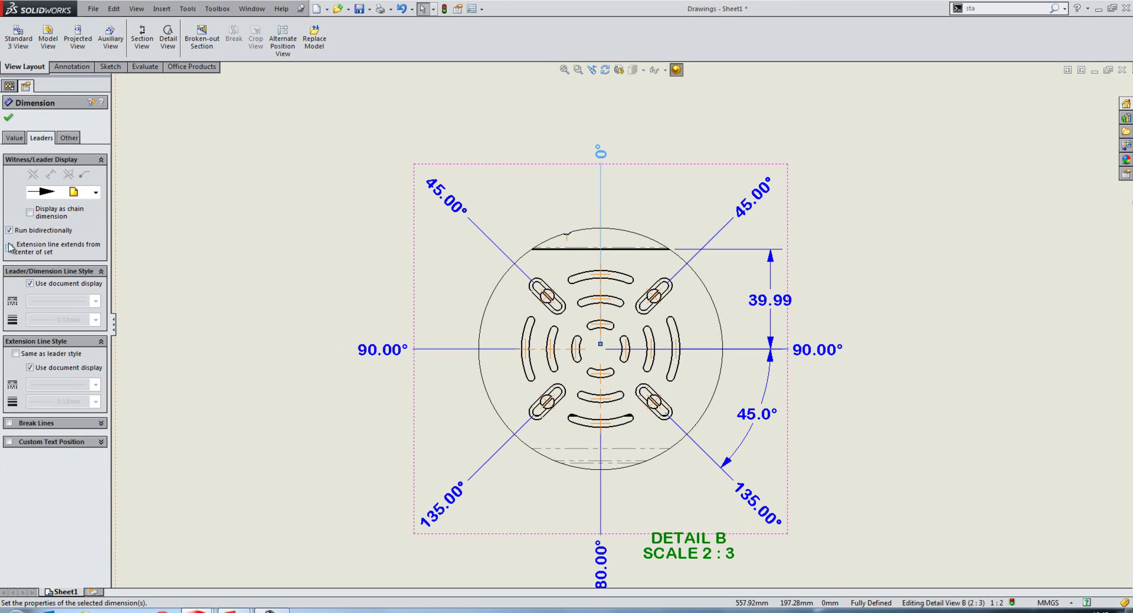
left_click(10, 248)
left_click(10, 248)
left_click(9, 117)
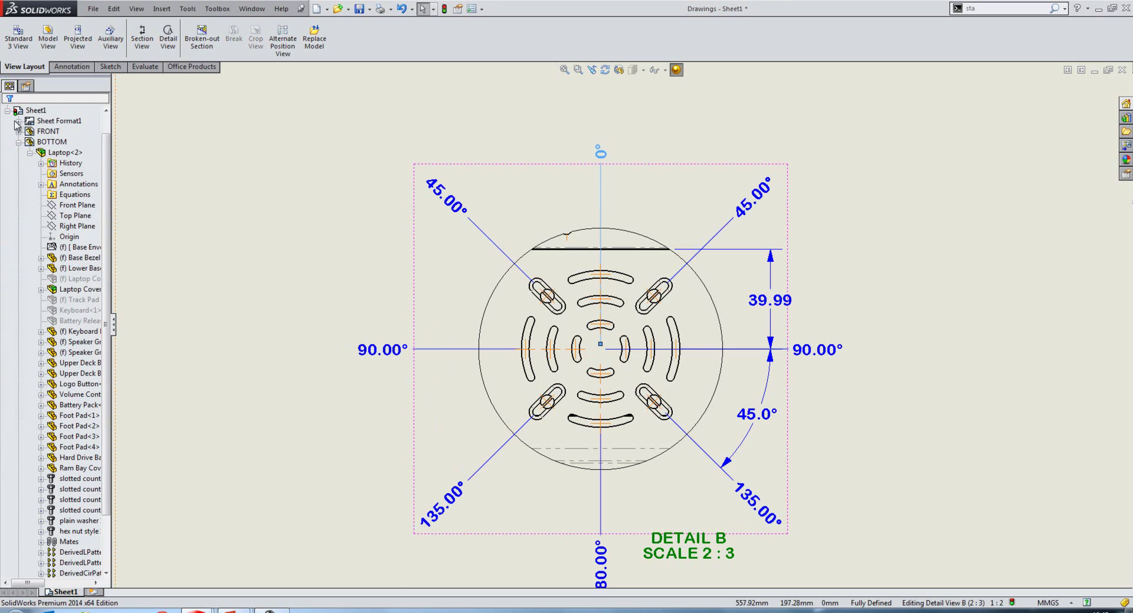
Start a Datum Feature annotation on detail B from the quick annotation dropdown.
scroll(578, 302, "down", 2)
left_click(606, 329)
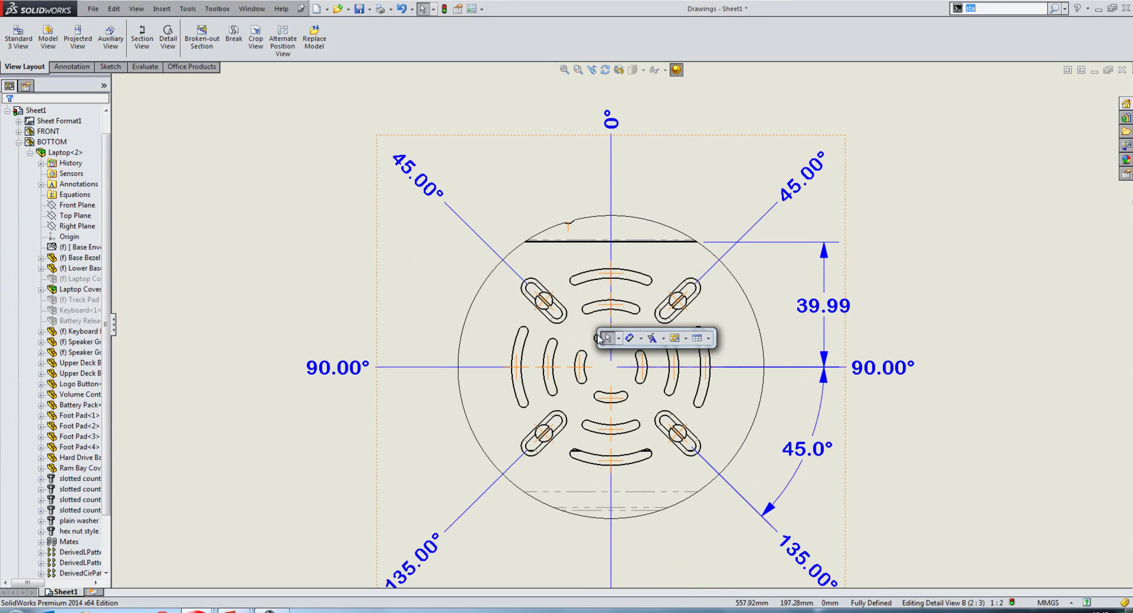
left_click(663, 339)
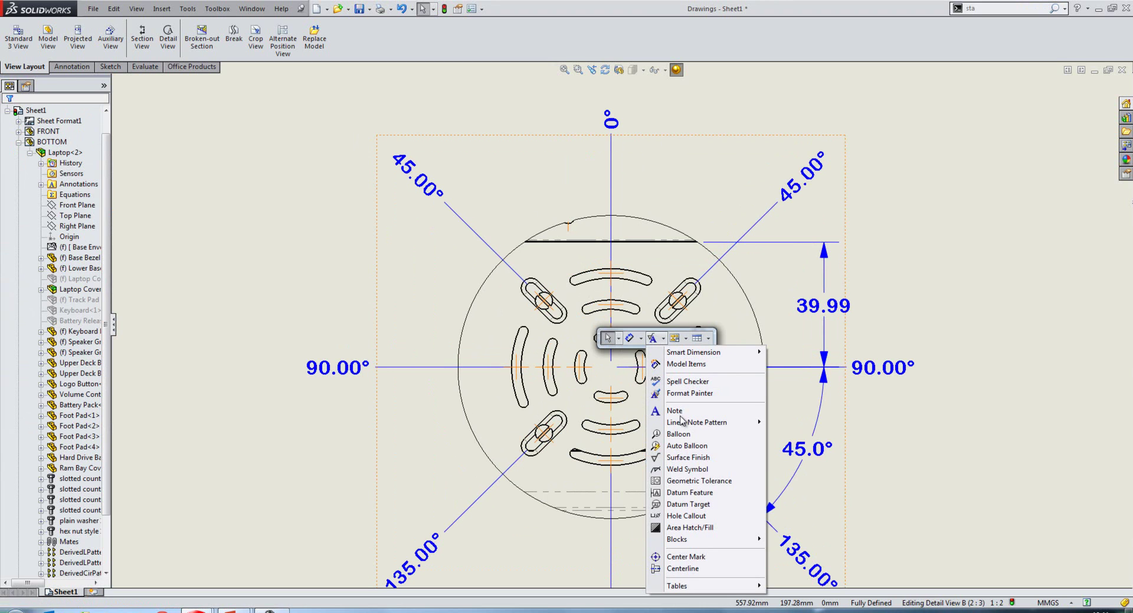
left_click(687, 493)
Attach datum A to the vertical 0° centreline, placed above the vent pattern.
left_click(612, 322)
left_click(533, 178)
scroll(603, 212, "up", 1)
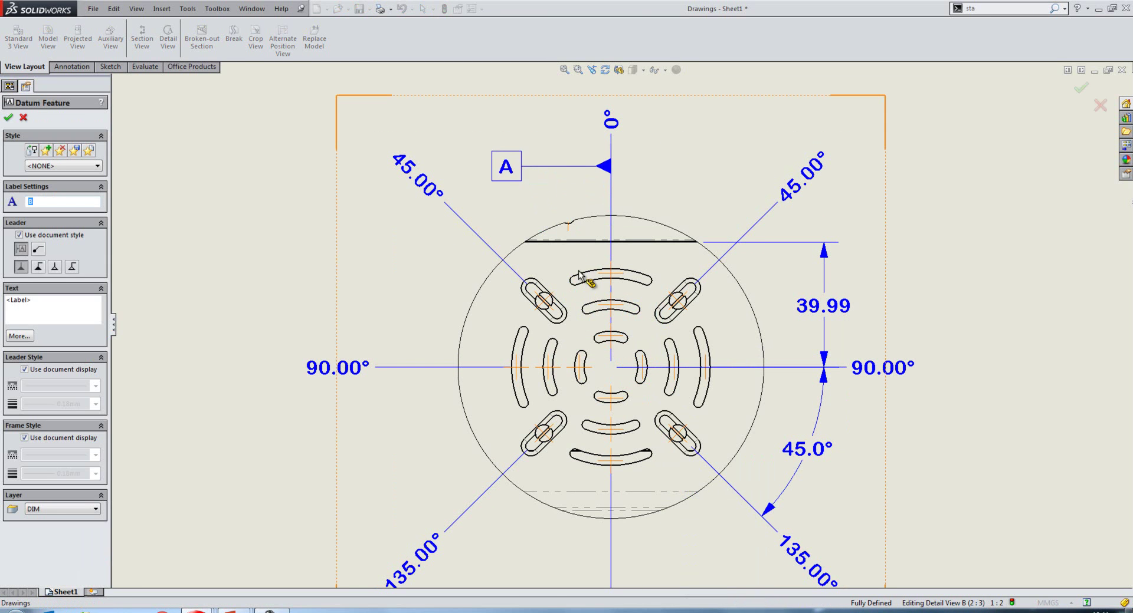
key("Escape")
left_click(592, 342)
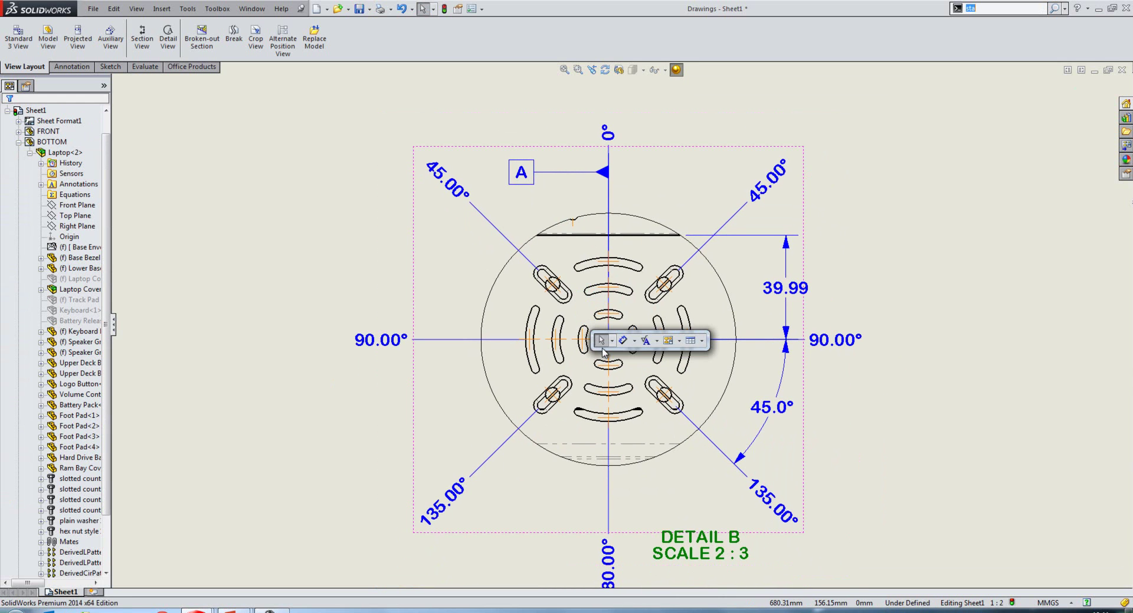
left_click(658, 342)
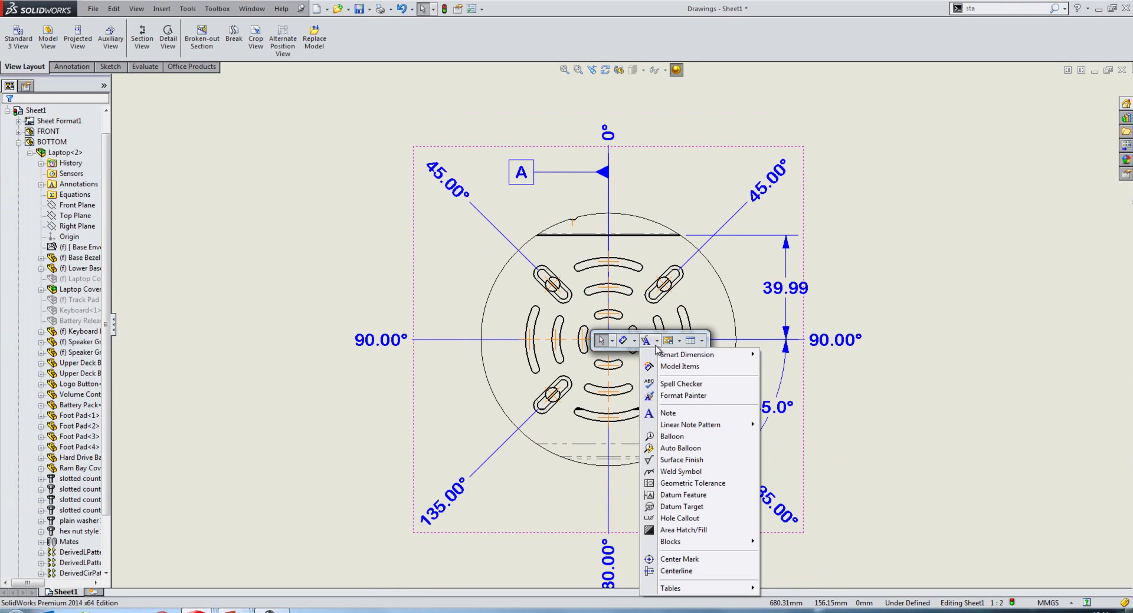
Add a note reading 'slot to be' with its leader on the lowest slot.
left_click(669, 417)
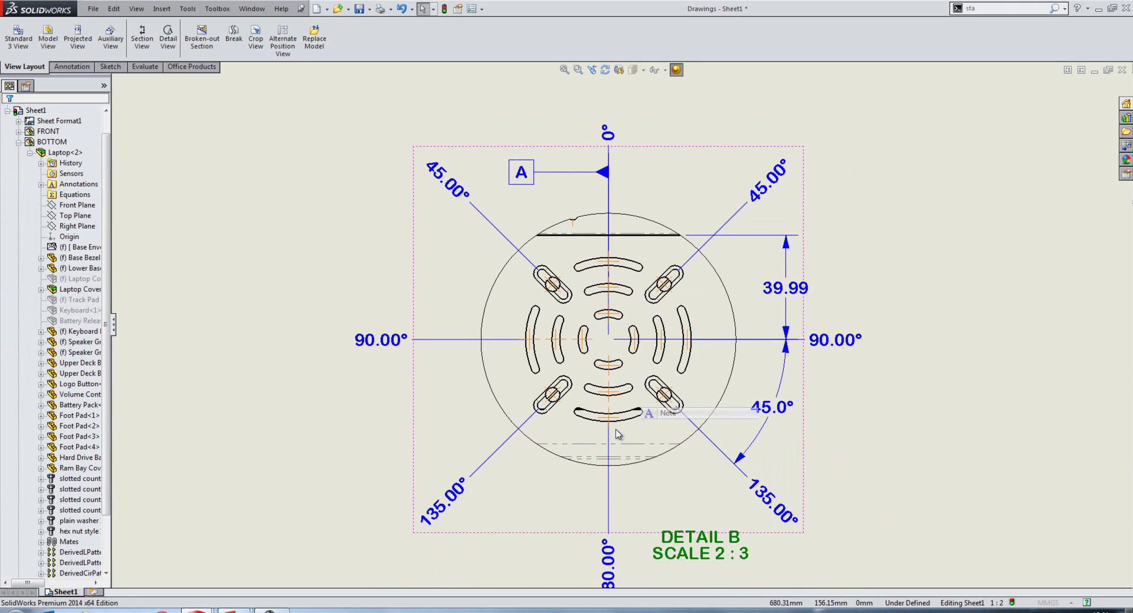
left_click(581, 419)
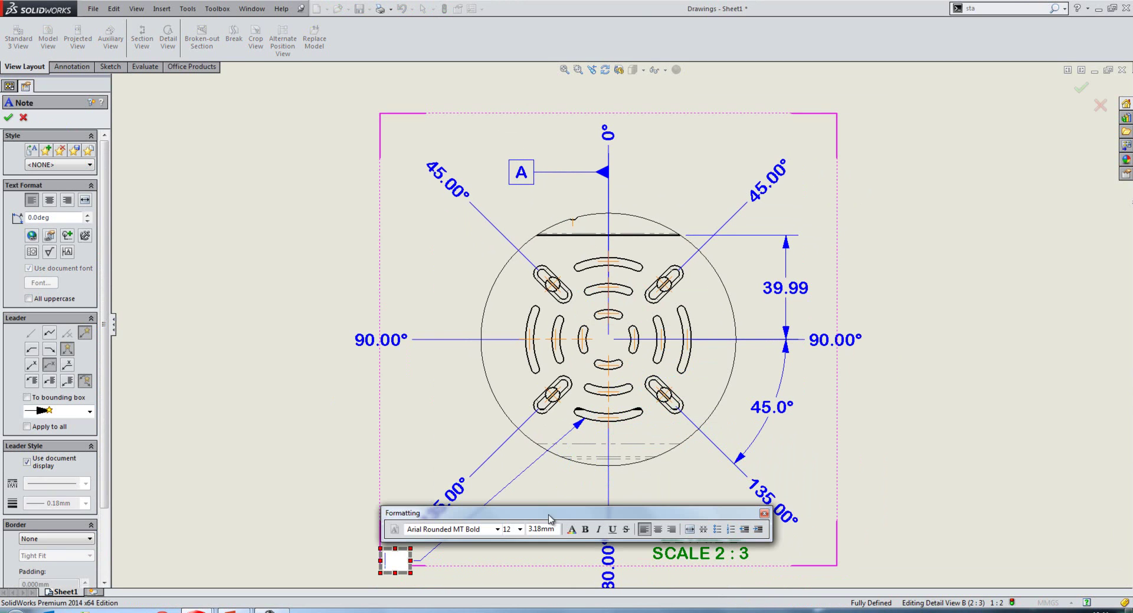
type("slo")
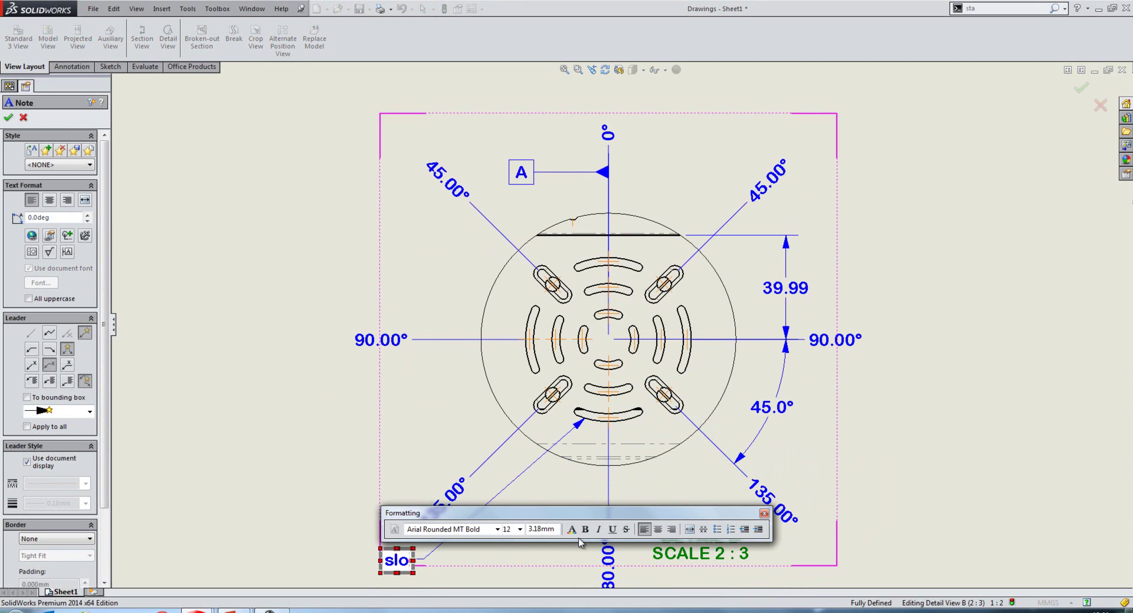
type("t to be")
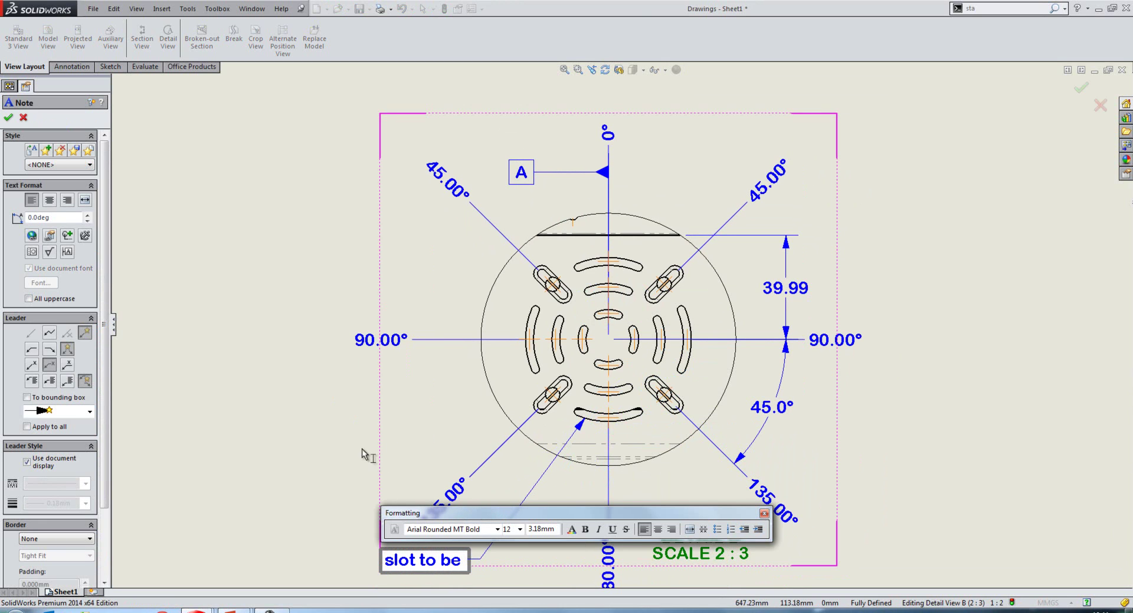
Insert the concentricity symbol from the geometric tolerancing symbol library into the note.
left_click(67, 235)
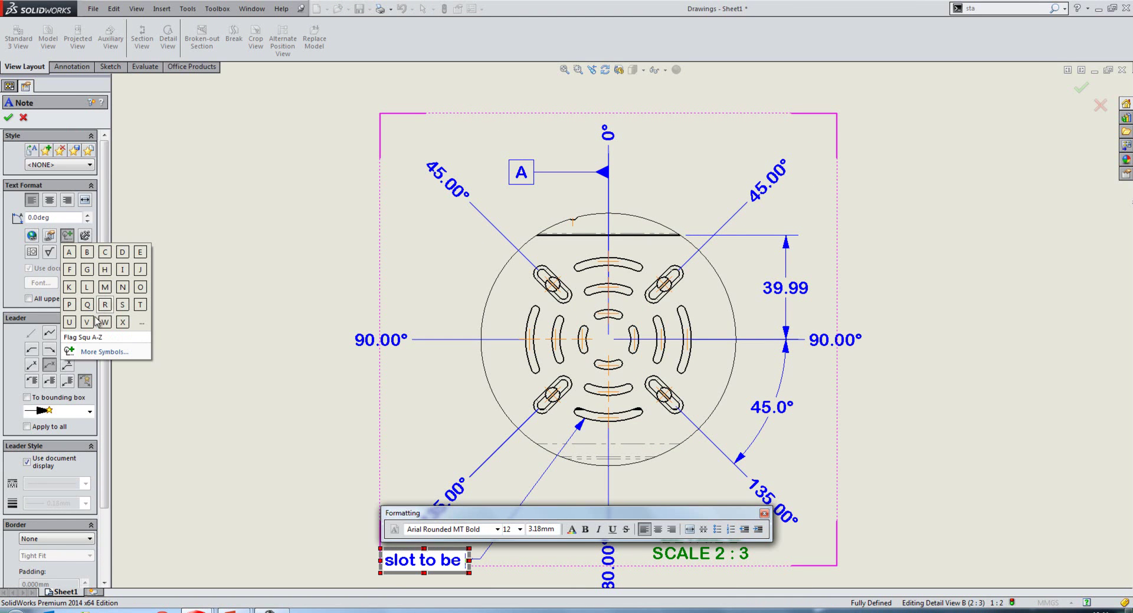
left_click(103, 354)
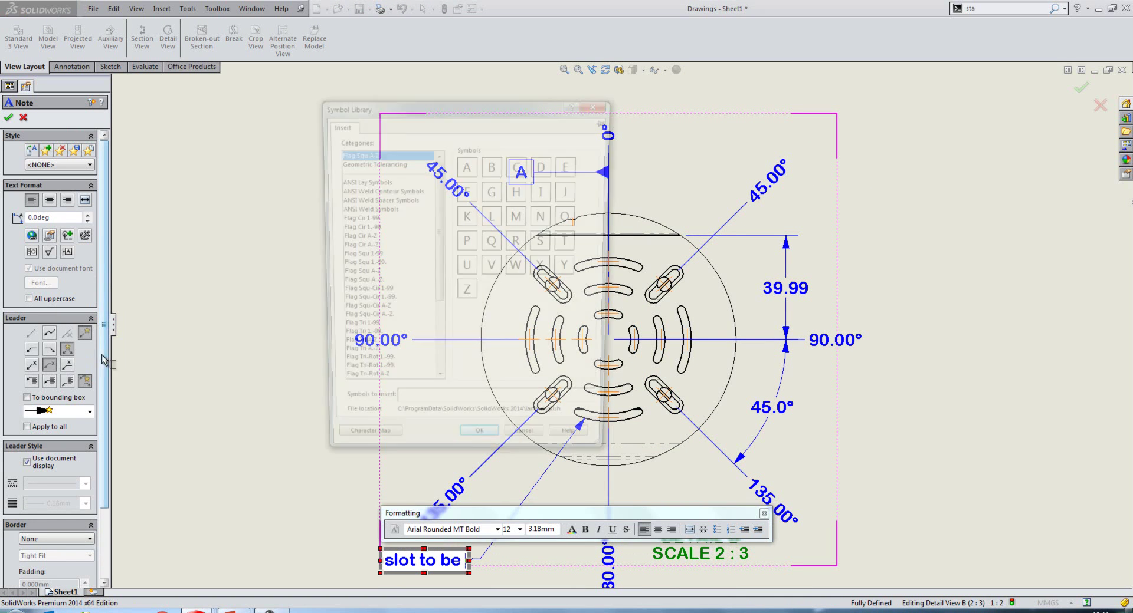
left_click(396, 171)
left_click(545, 165)
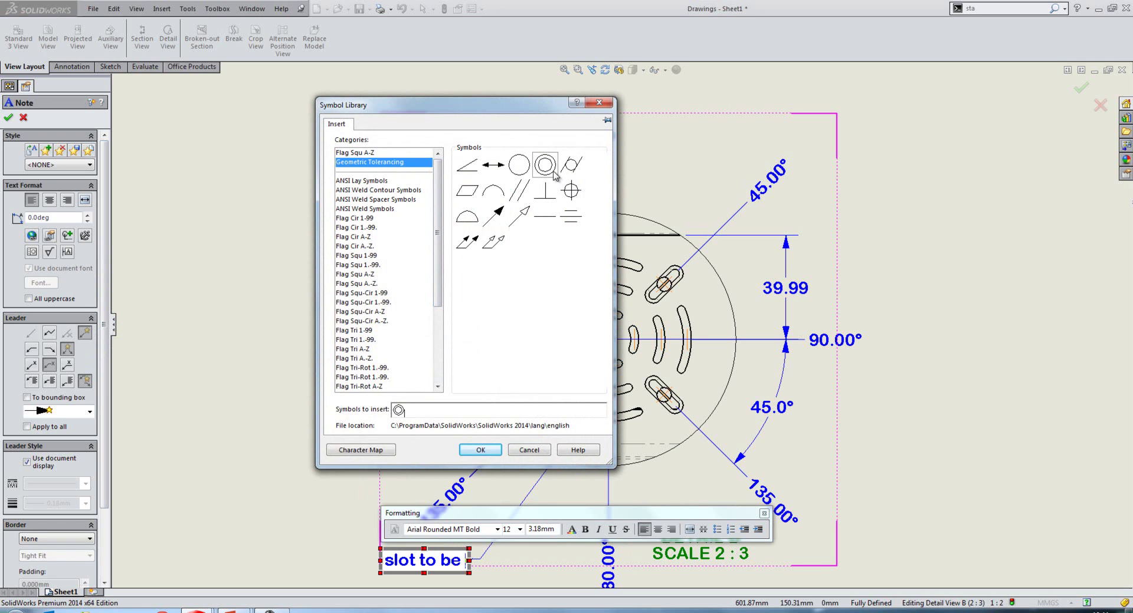
left_click(483, 450)
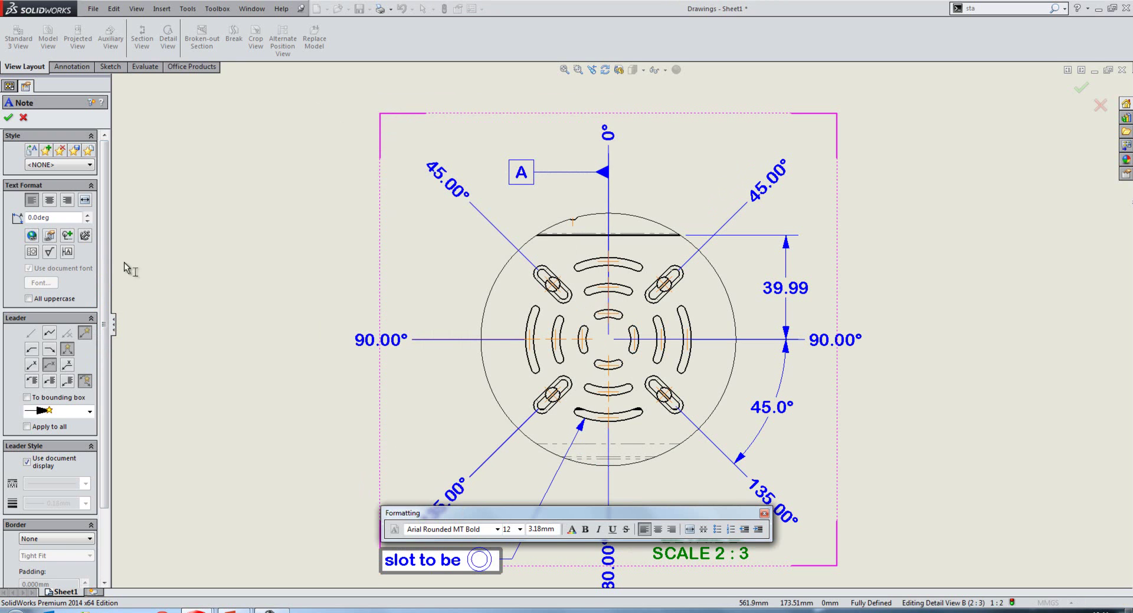
Append the square flag A symbol after the concentricity symbol and finish the note.
left_click(70, 235)
left_click(83, 334)
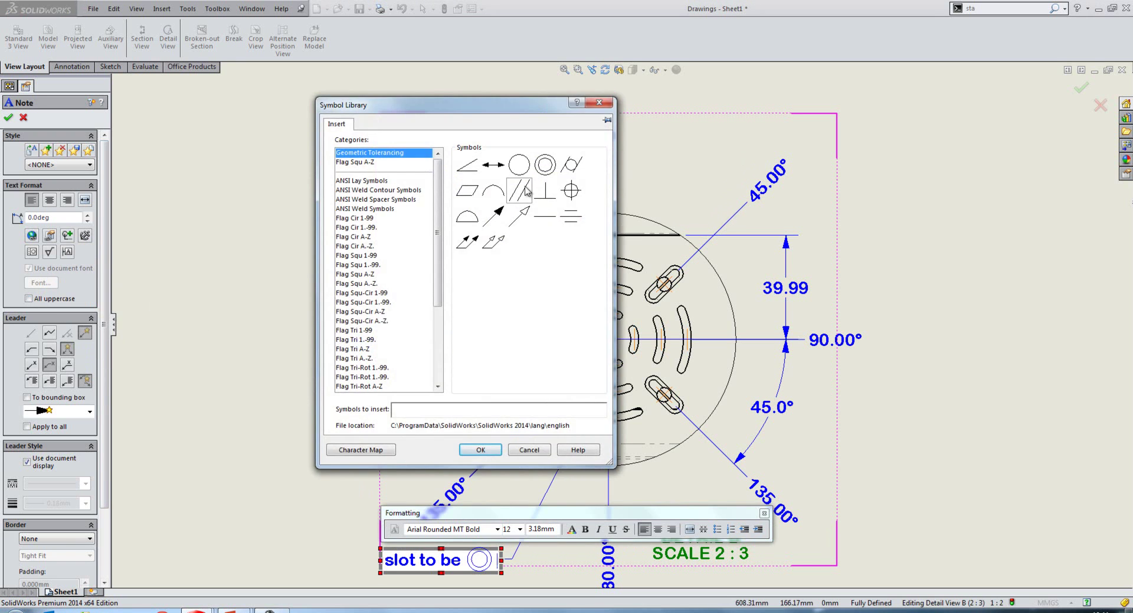
left_click(355, 161)
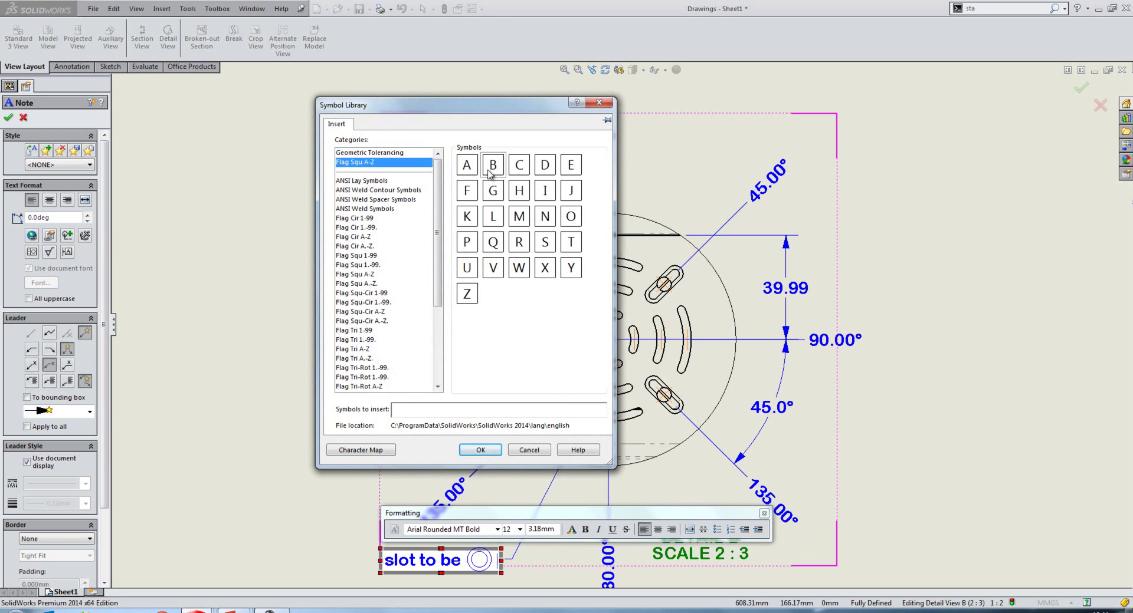
left_click(468, 166)
left_click(479, 450)
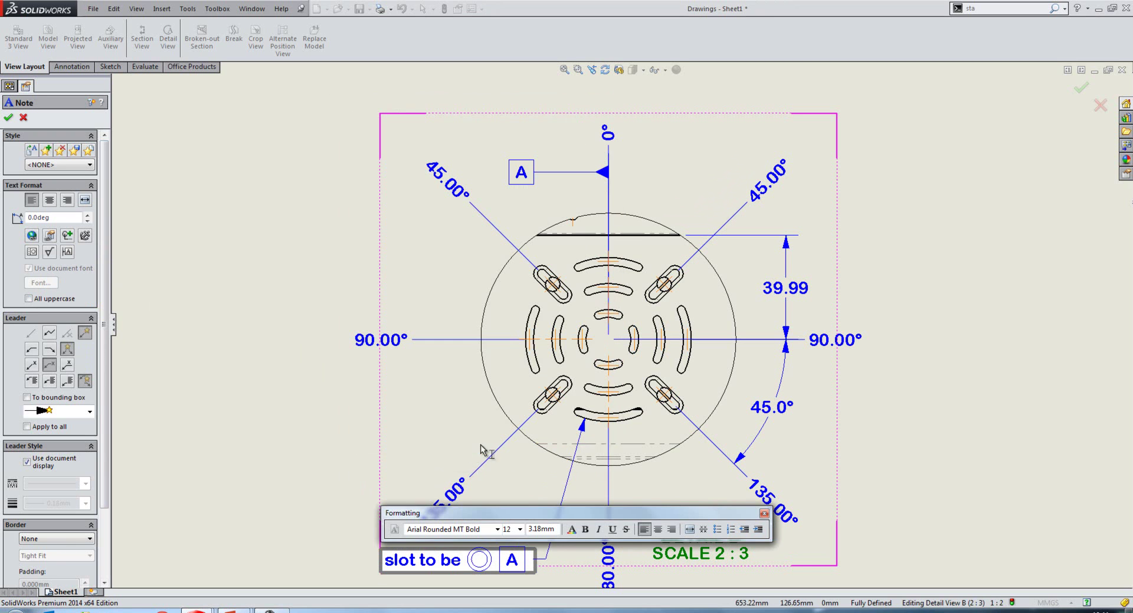
left_click(361, 440)
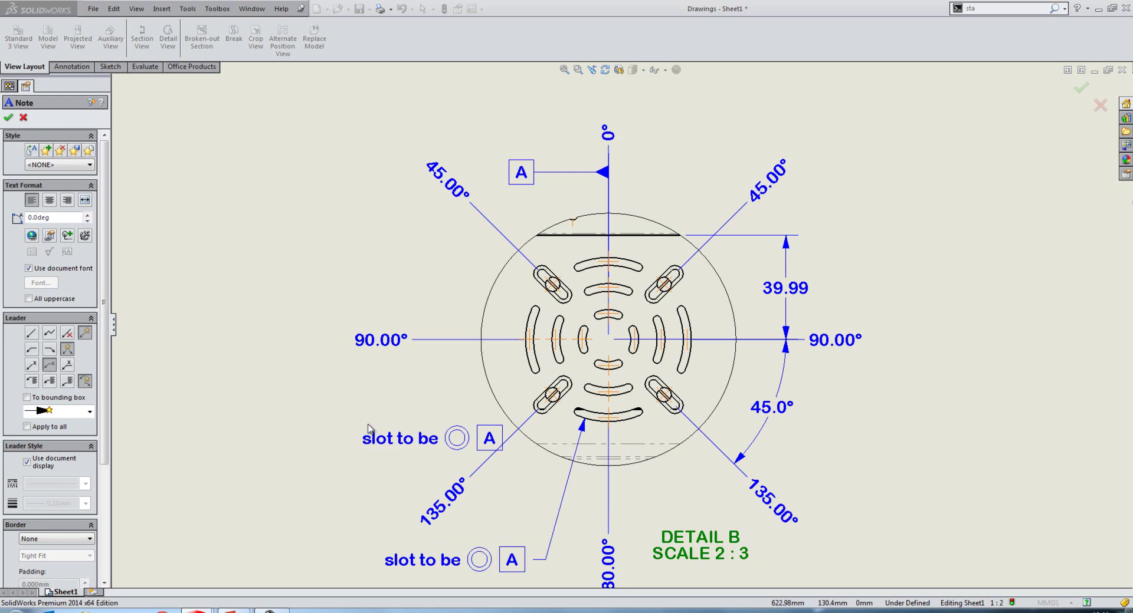
key("Escape")
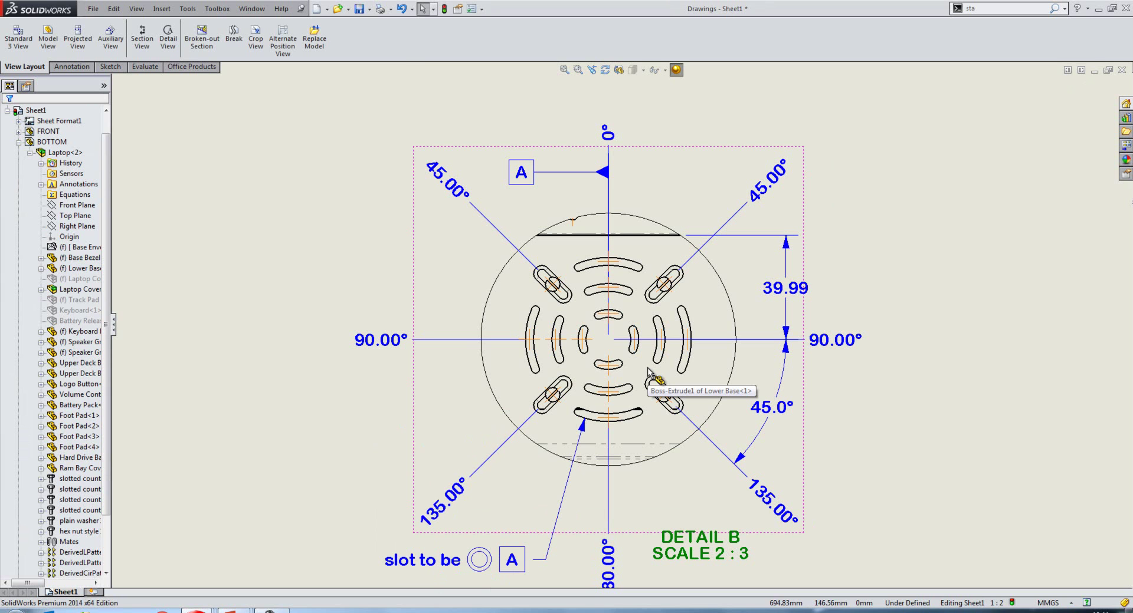
left_click(459, 564)
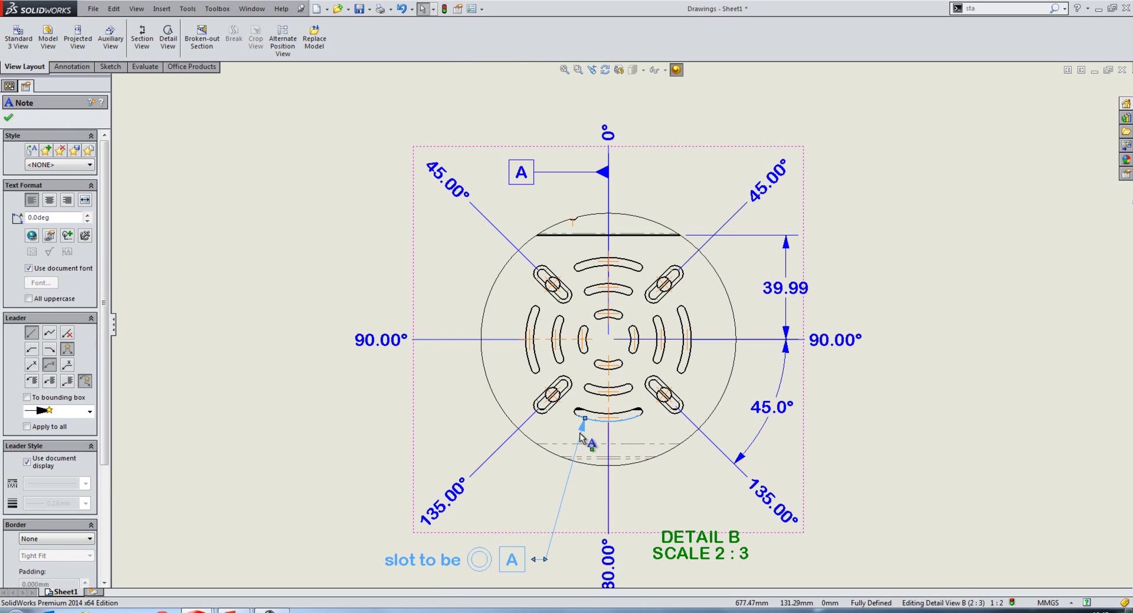
left_click(496, 512)
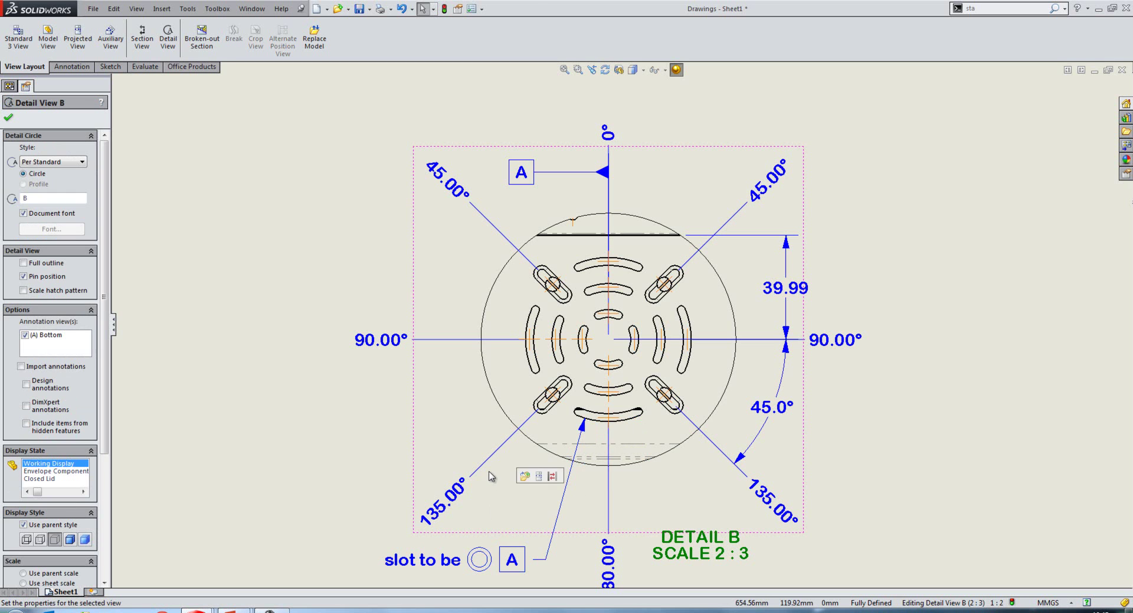
In Document Properties > Drawing Sheets, make new sheets use the bill of materials.slddrt format.
key("f")
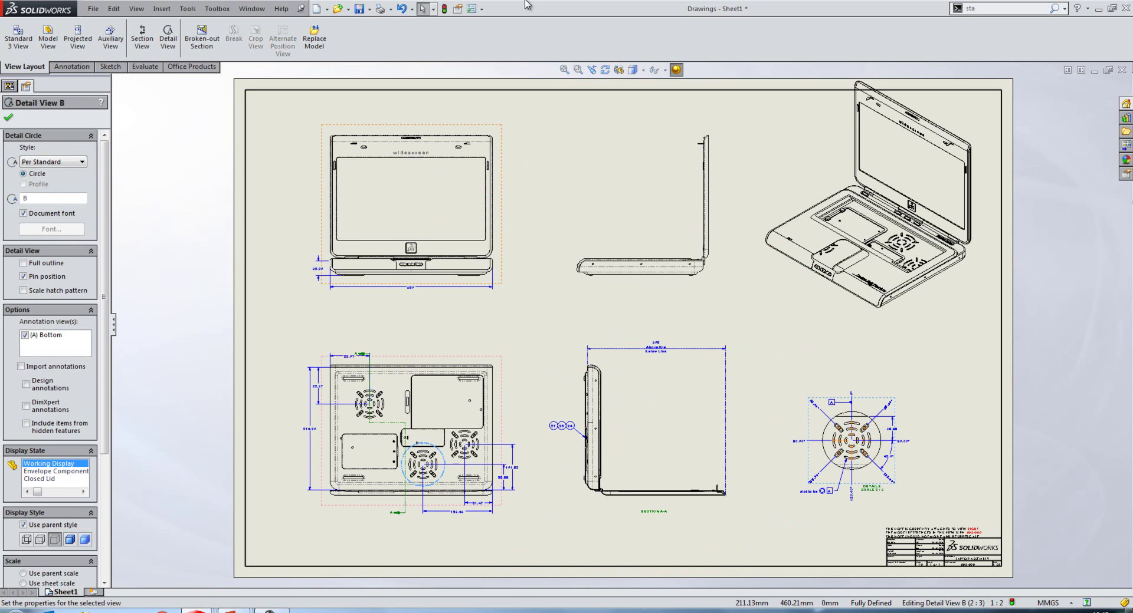
left_click(481, 9)
left_click(492, 23)
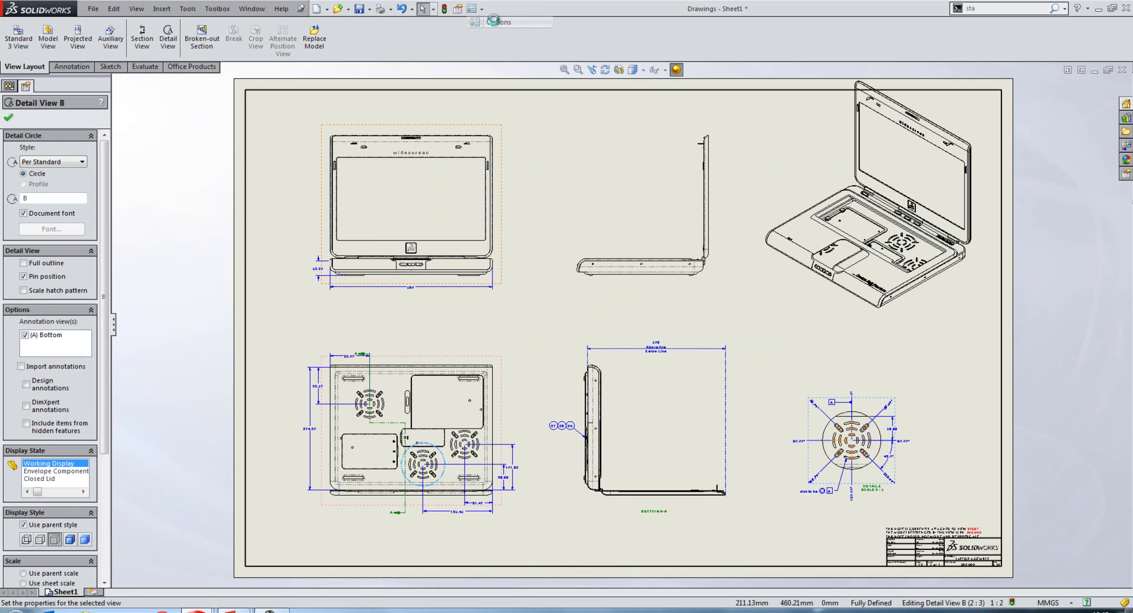
left_click(288, 118)
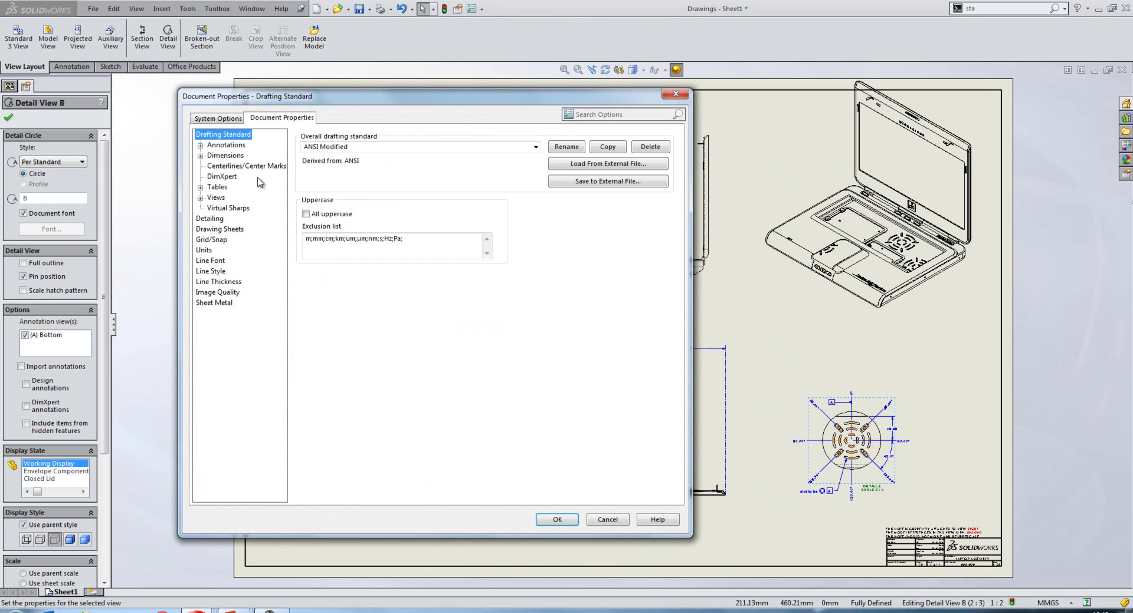
left_click(220, 228)
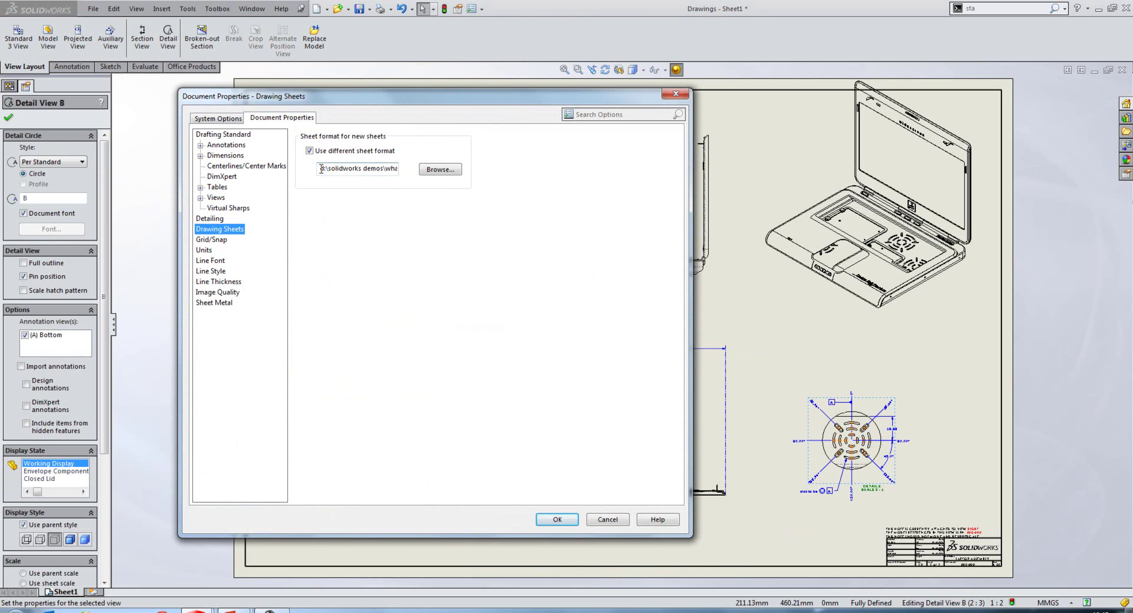
left_click_drag(321, 169, 416, 162)
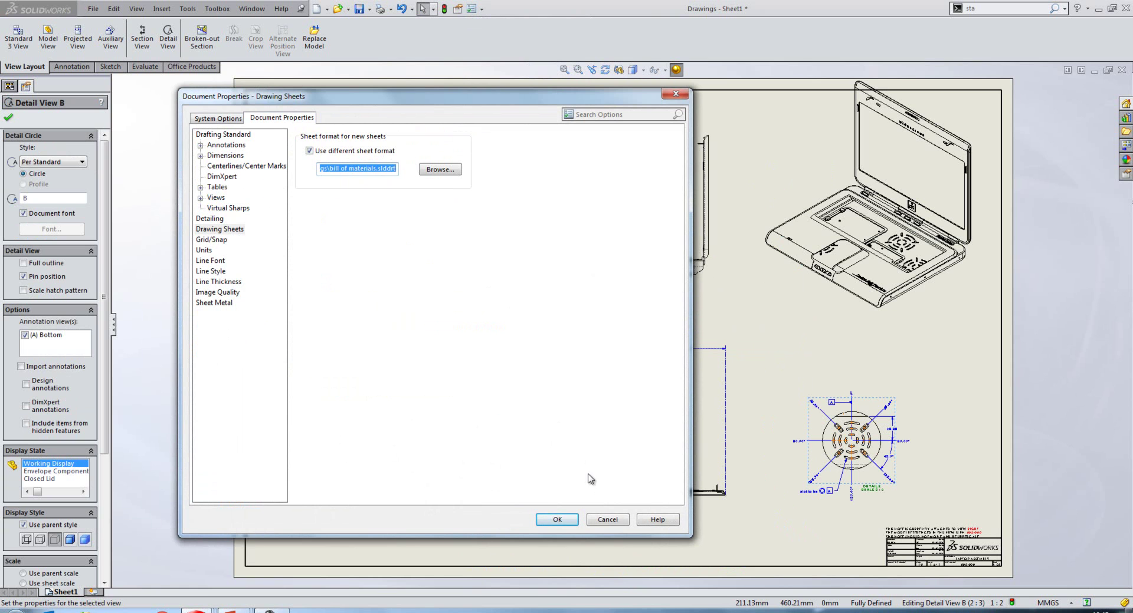
left_click(565, 520)
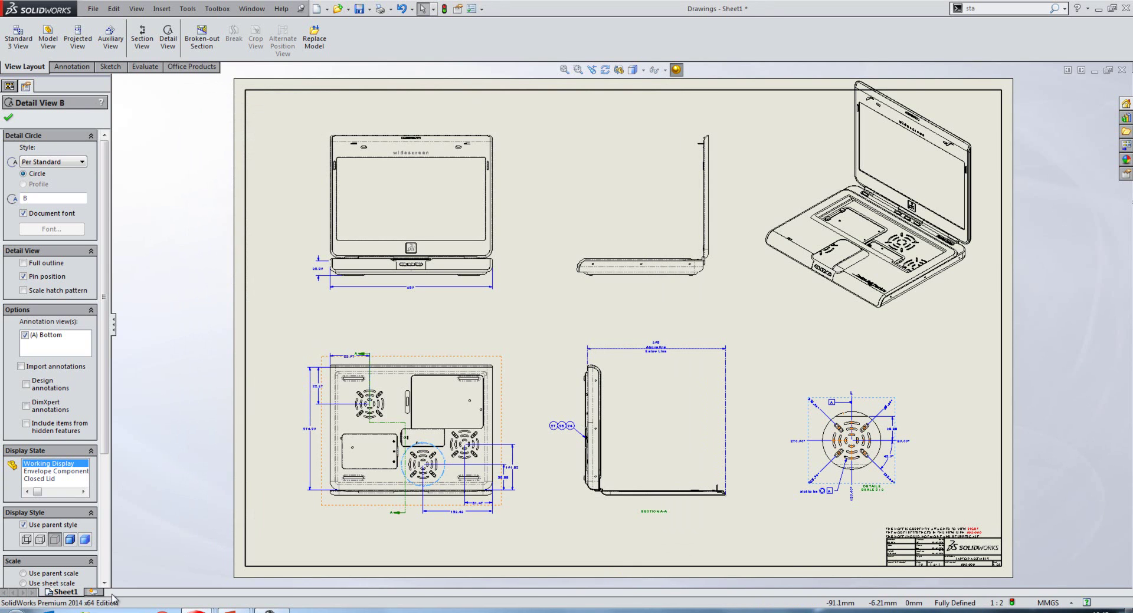
Add Sheet2 and start a Bill of Materials table on it from a chosen drawing view.
left_click(94, 592)
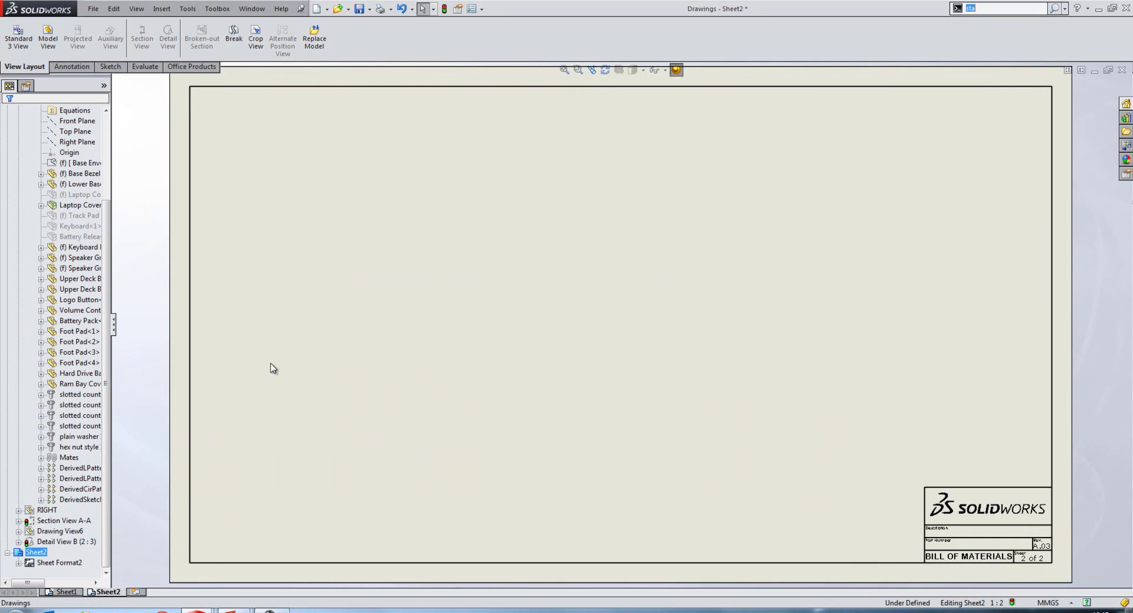
left_click(275, 366)
left_click(382, 375)
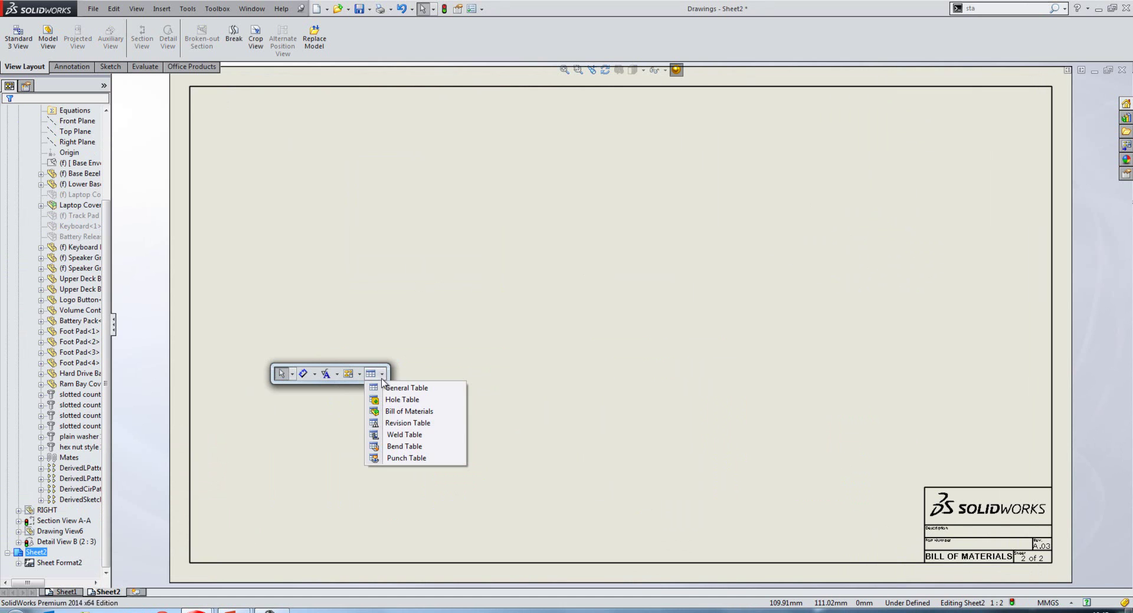
left_click(401, 411)
left_click(8, 87)
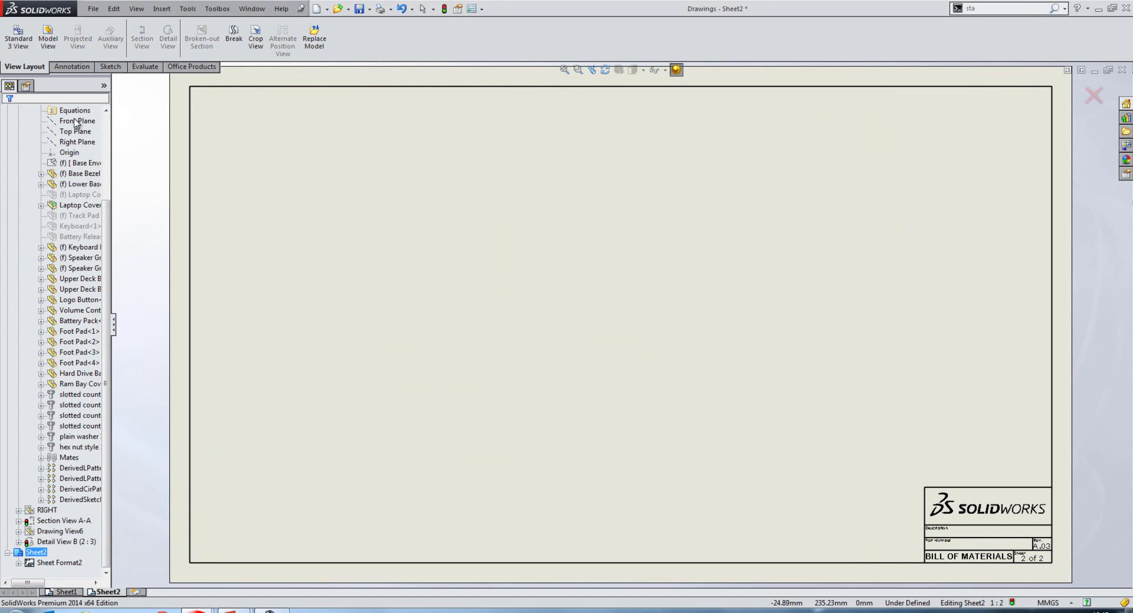
left_click(105, 110)
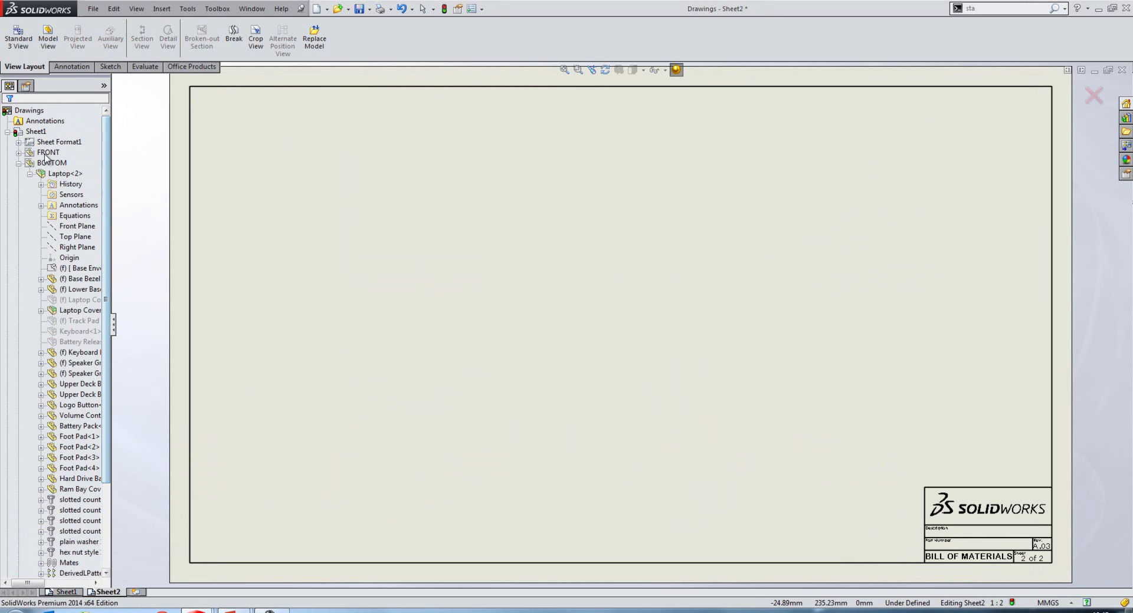
left_click(51, 163)
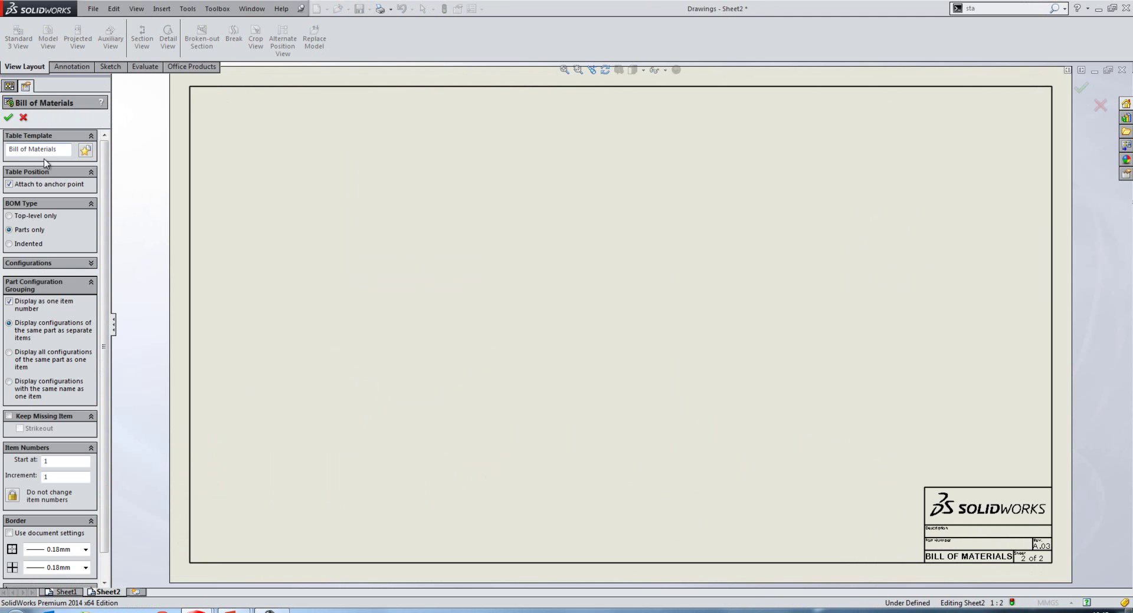
Place the 27-item BOM on Sheet2 and sort it ascending by Number, then Description.
left_click(8, 119)
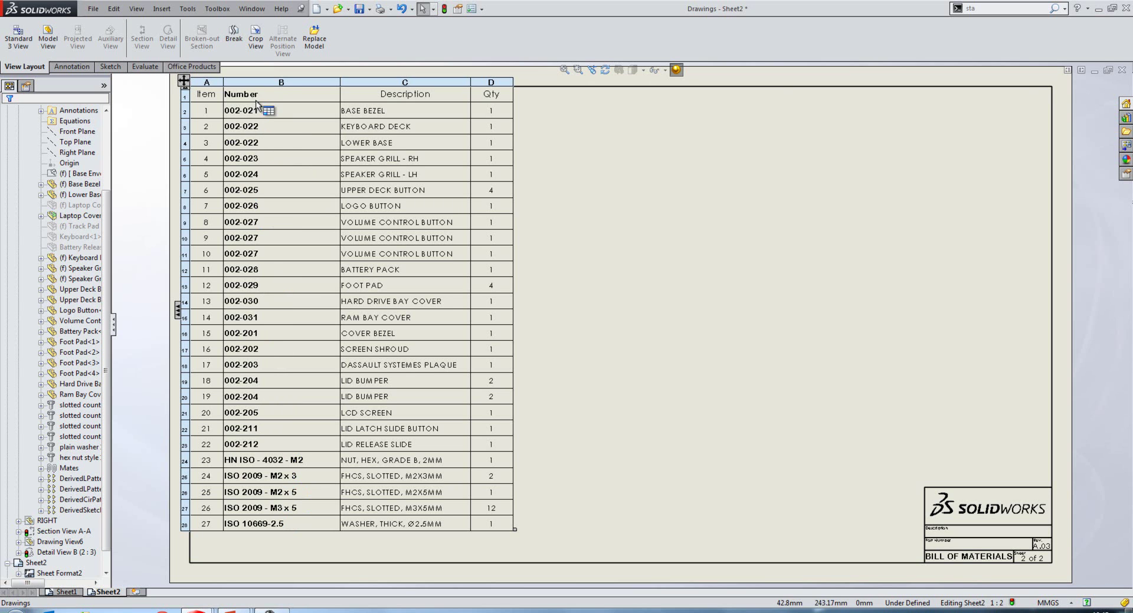
right_click(184, 82)
mouse_move(213, 194)
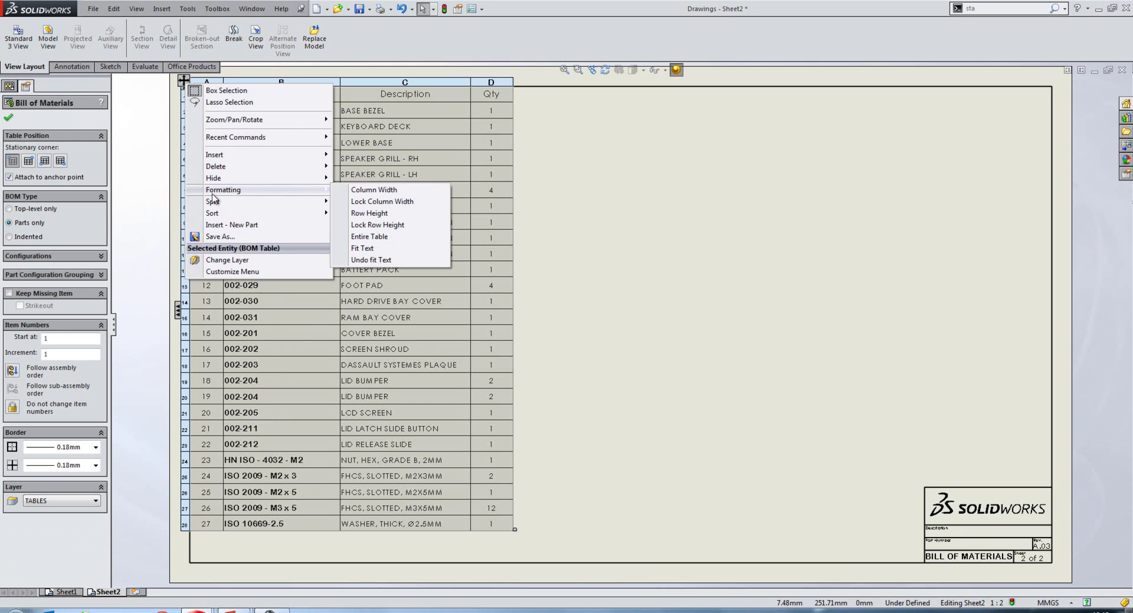
mouse_move(216, 214)
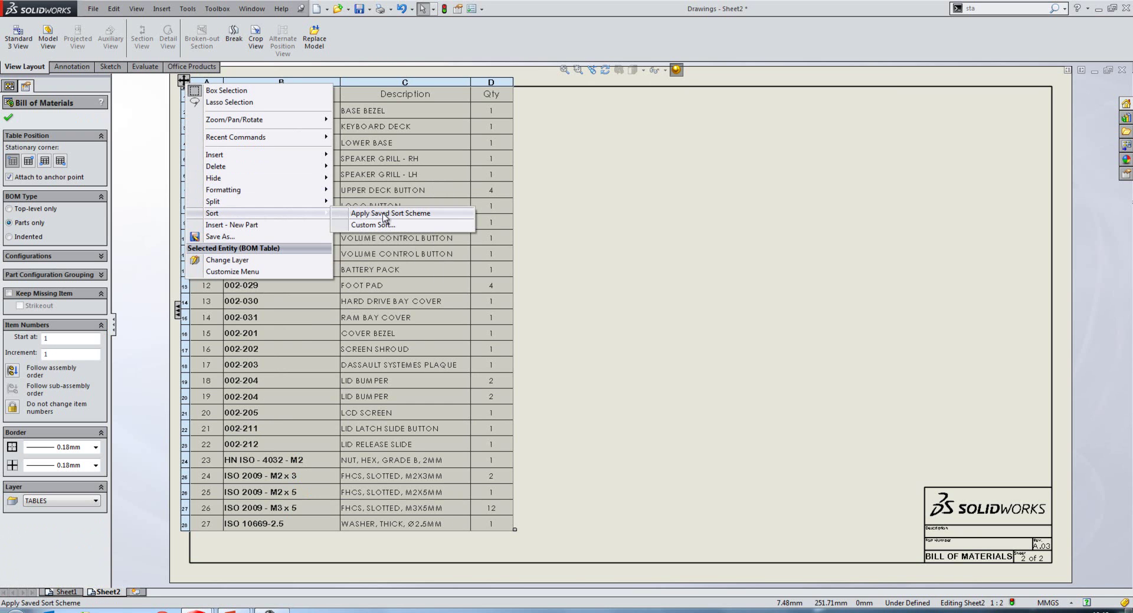
left_click(377, 225)
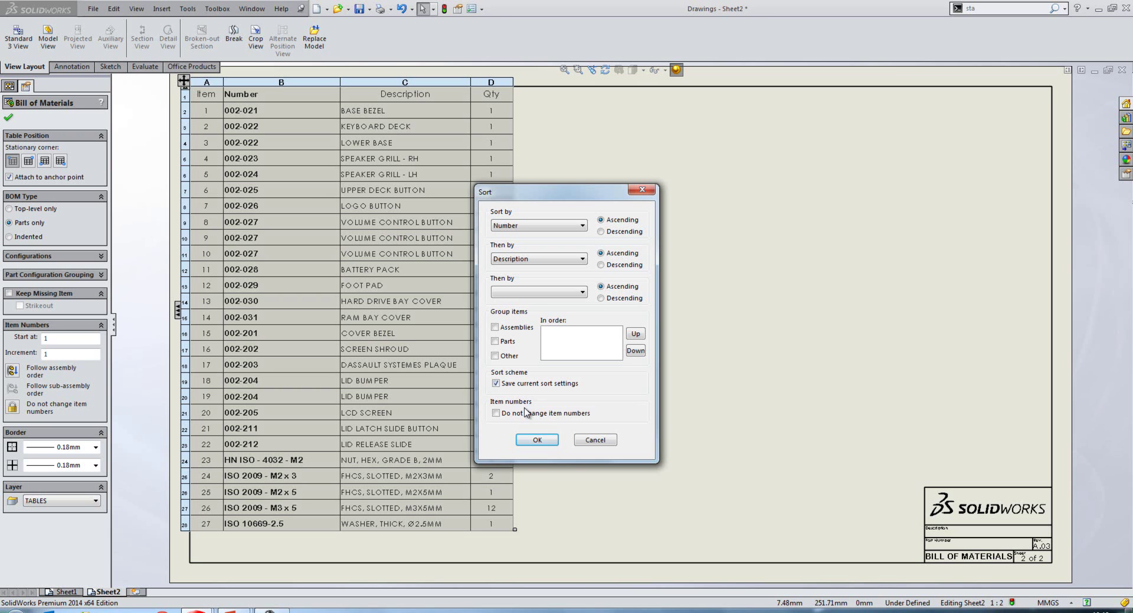
left_click(537, 439)
right_click(453, 81)
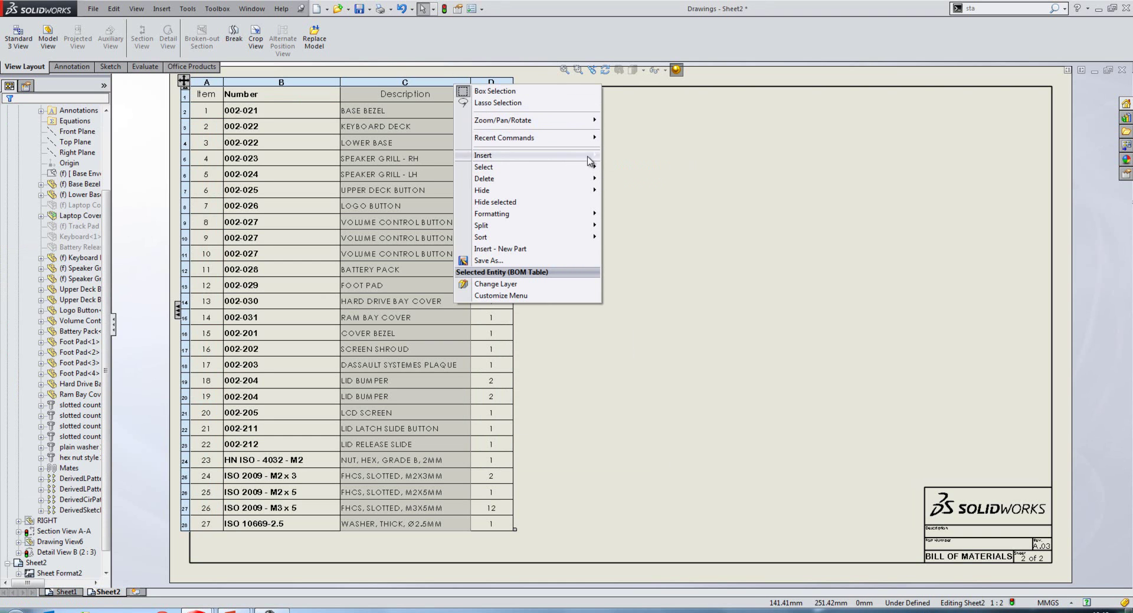
left_click(626, 155)
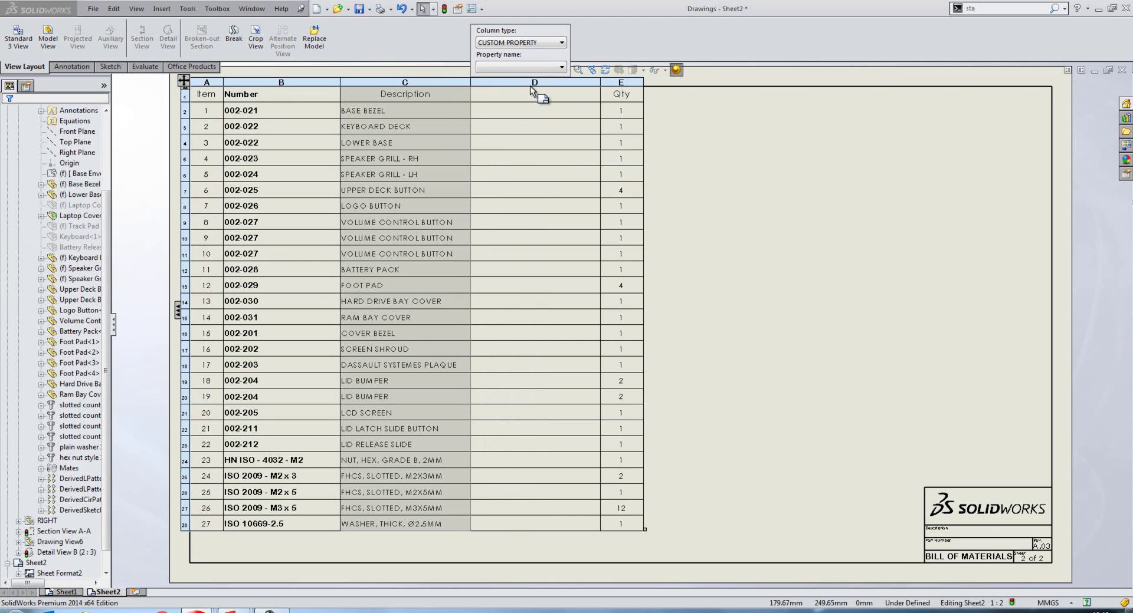
left_click(534, 43)
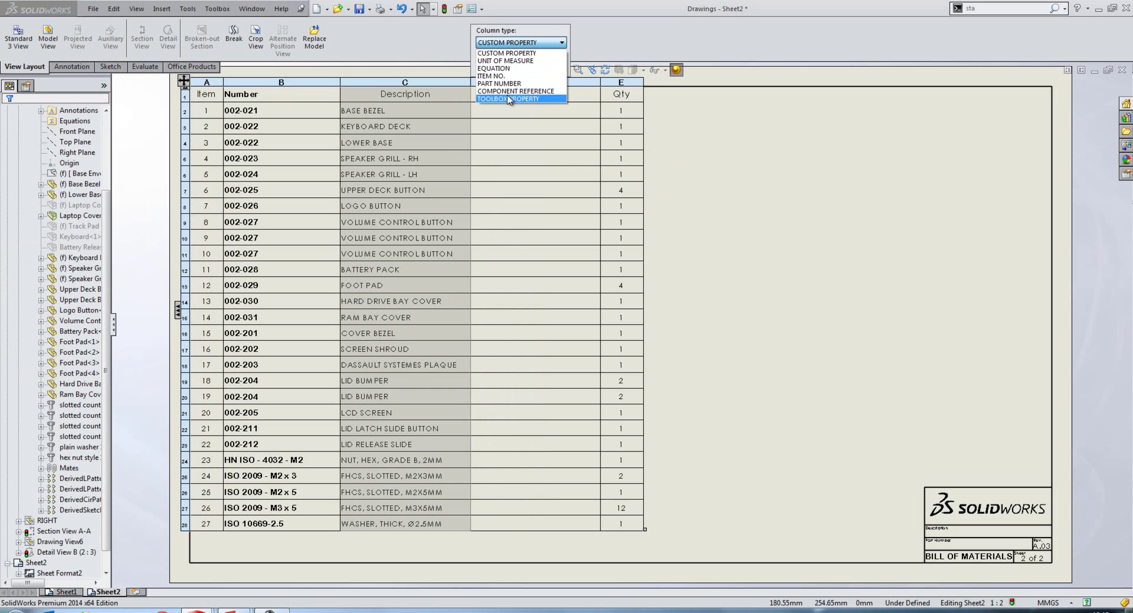
left_click(509, 99)
left_click(511, 67)
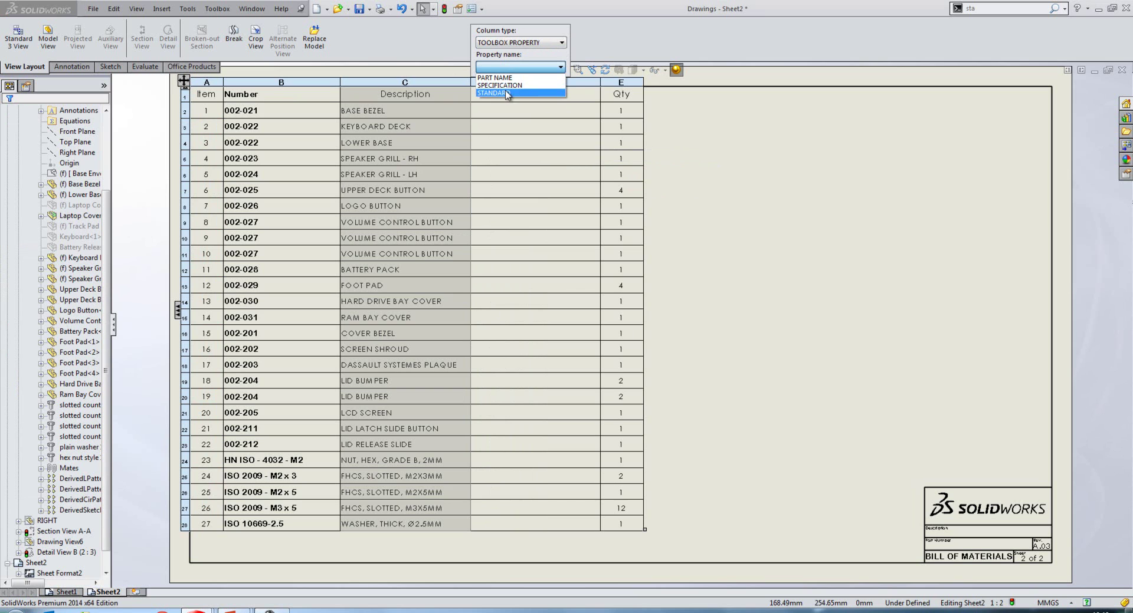
left_click(506, 93)
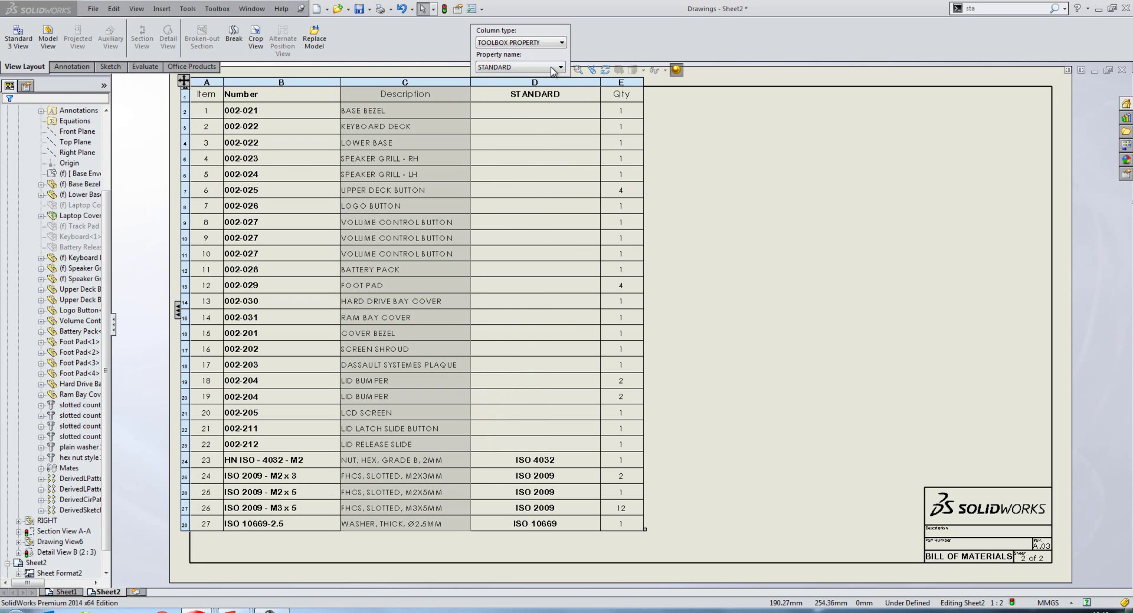
left_click(831, 111)
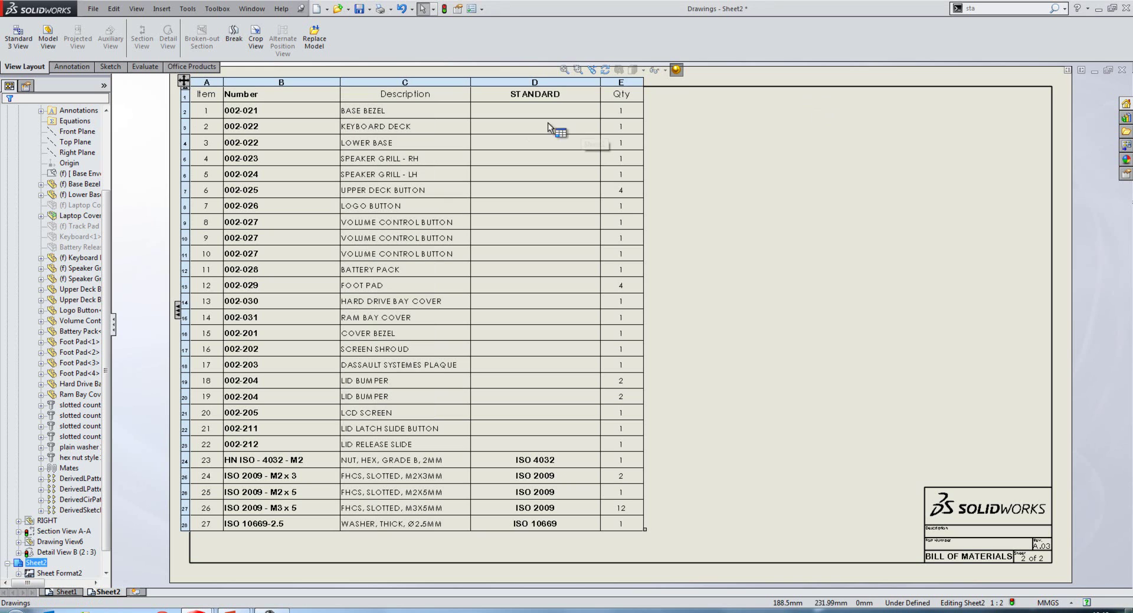
left_click(541, 83)
right_click(541, 82)
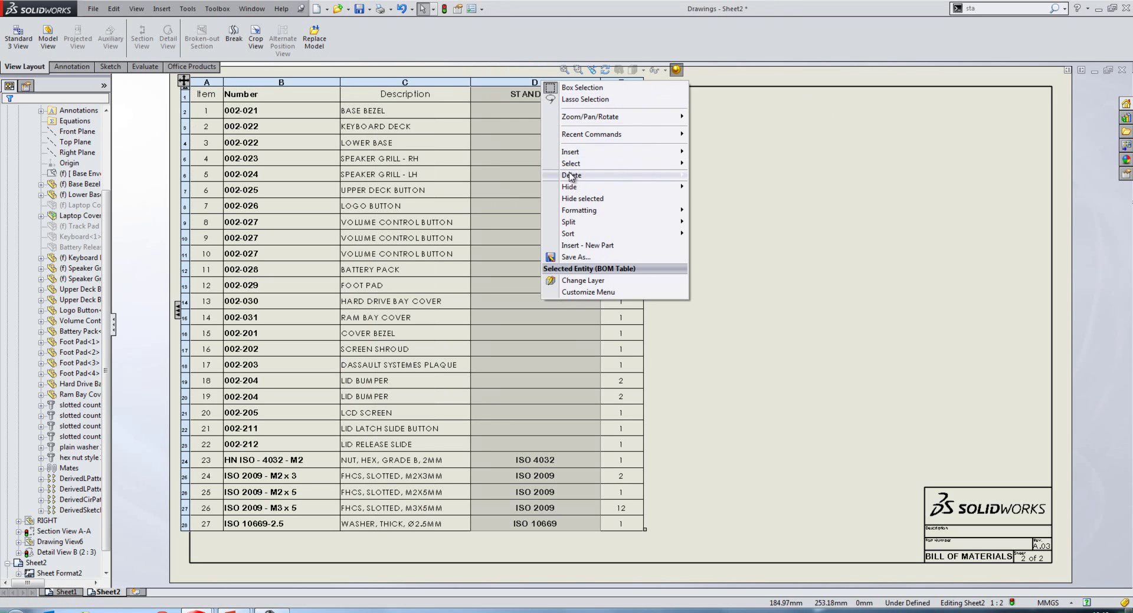
mouse_move(643, 176)
left_click(718, 187)
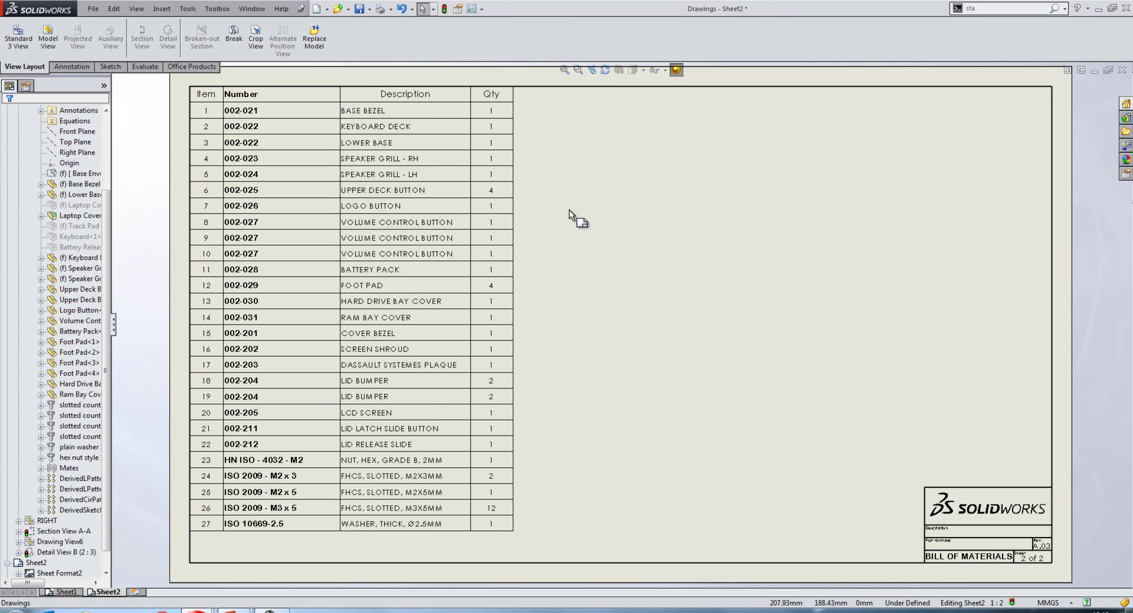
left_click(292, 548)
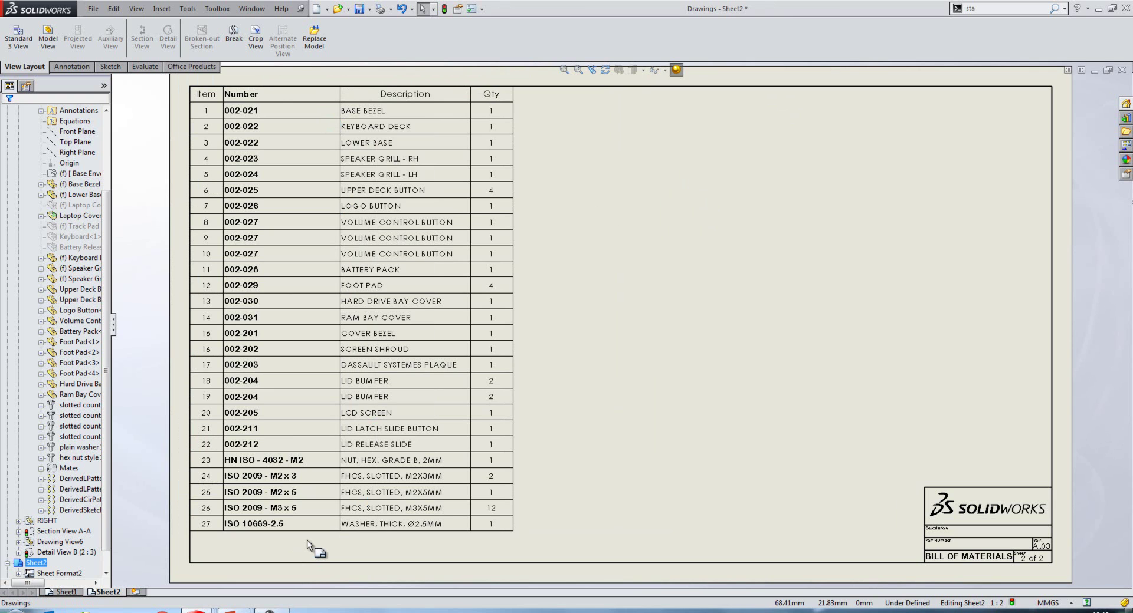
Apply a horizontal auto split to the BOM with a 29-row maximum.
left_click(306, 540)
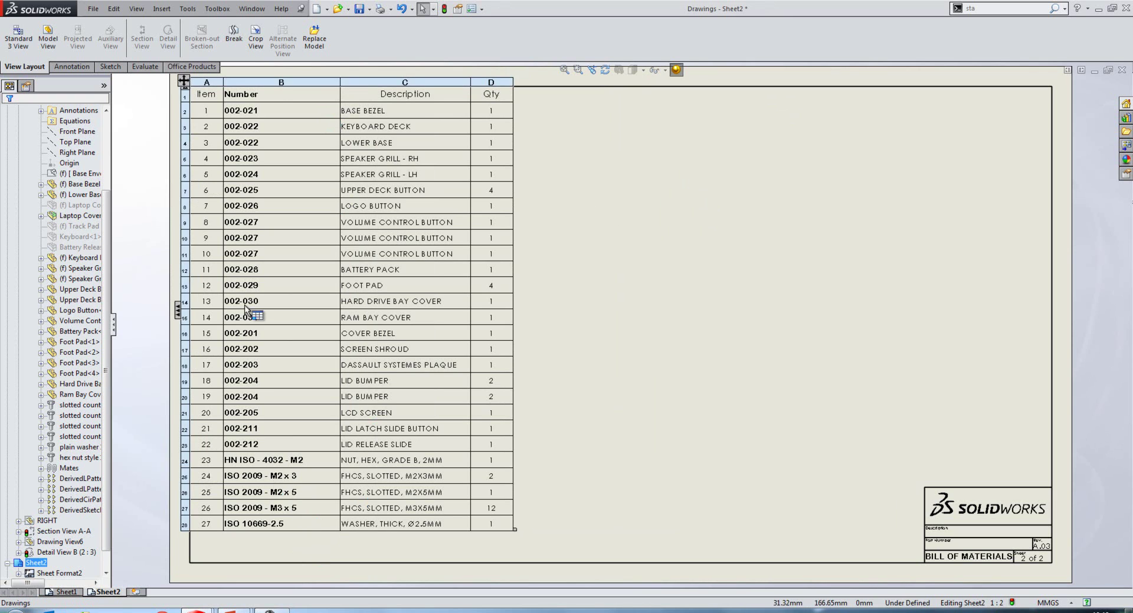
right_click(189, 86)
mouse_move(224, 201)
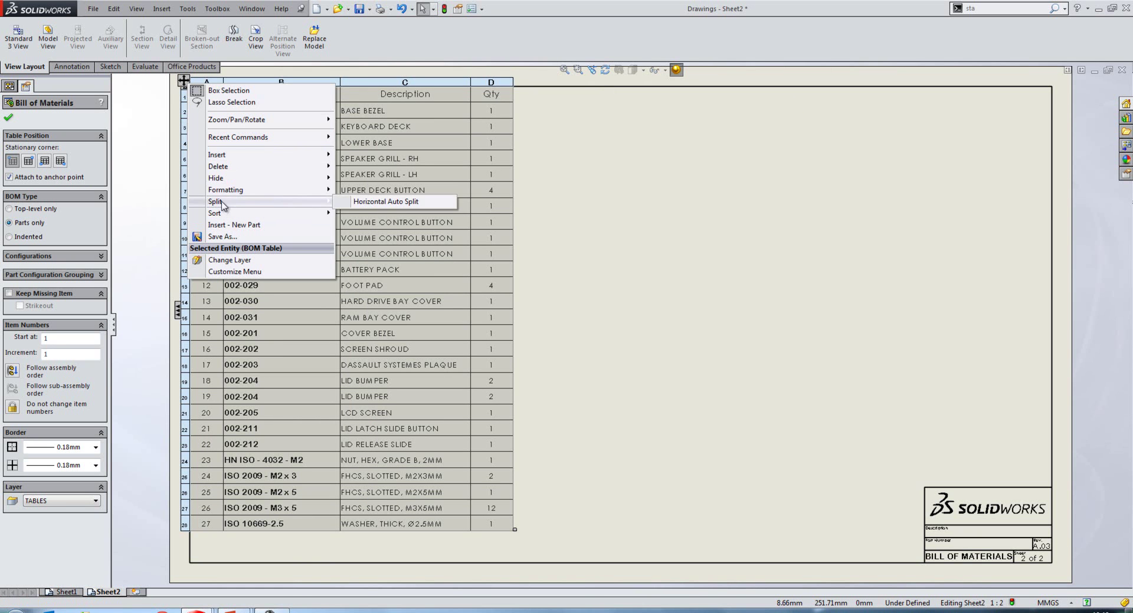
left_click(378, 202)
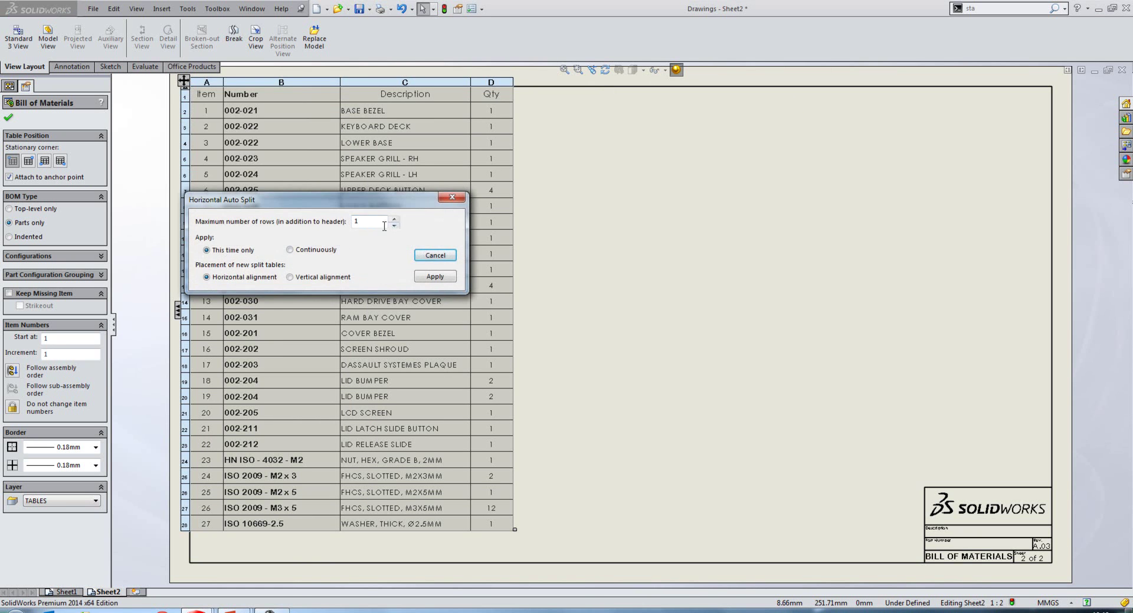
double_click(365, 223)
left_click(429, 285)
left_click(650, 277)
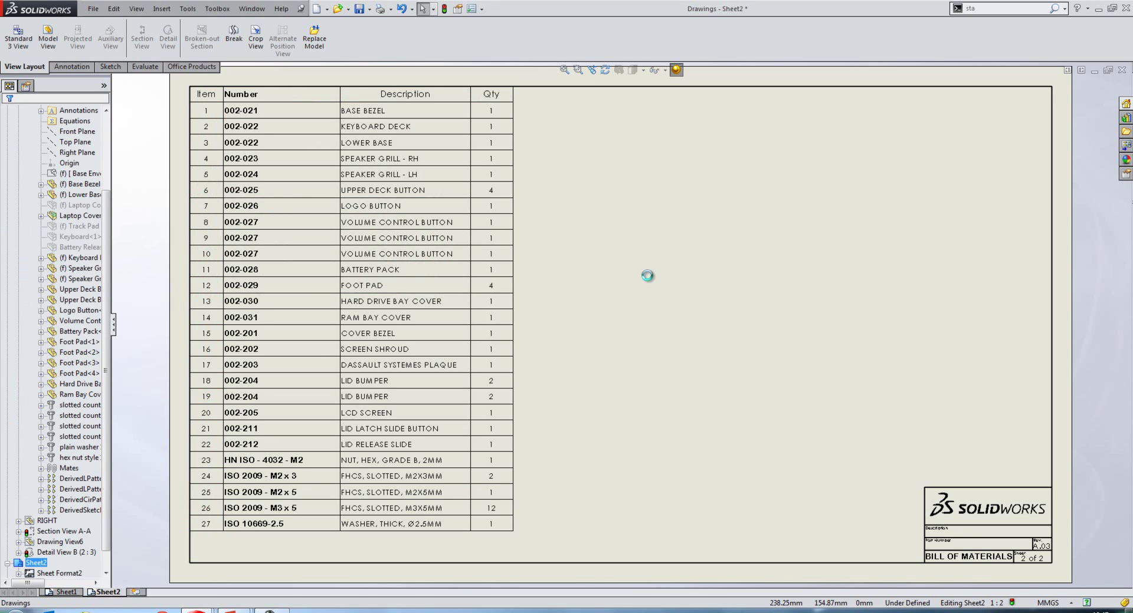
key("ctrl+Tab")
In Laptop.SLDASM, unsuppress Track Pad Assembly, Keyboard and Battery Release Slide, then return to the drawing.
left_click(675, 277)
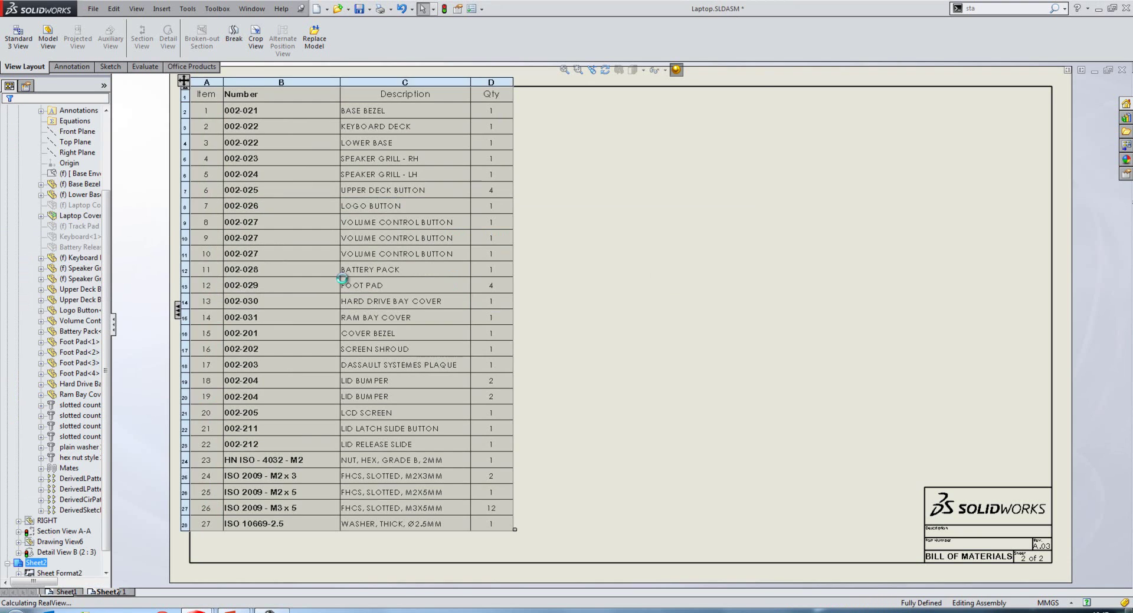
left_click(53, 258)
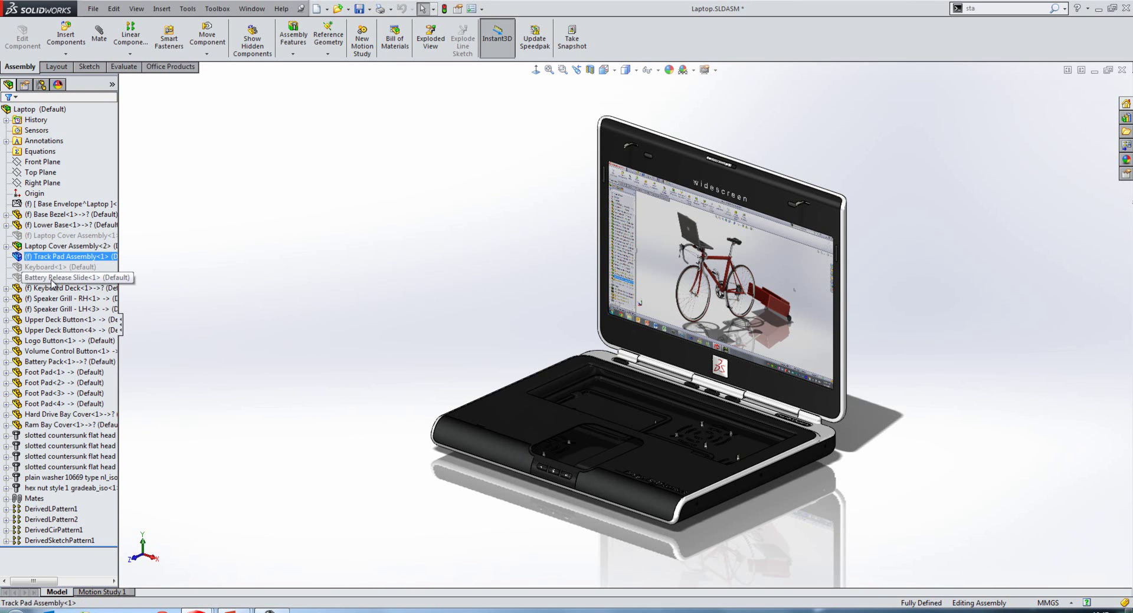
left_click(50, 279, "shift")
right_click(51, 280)
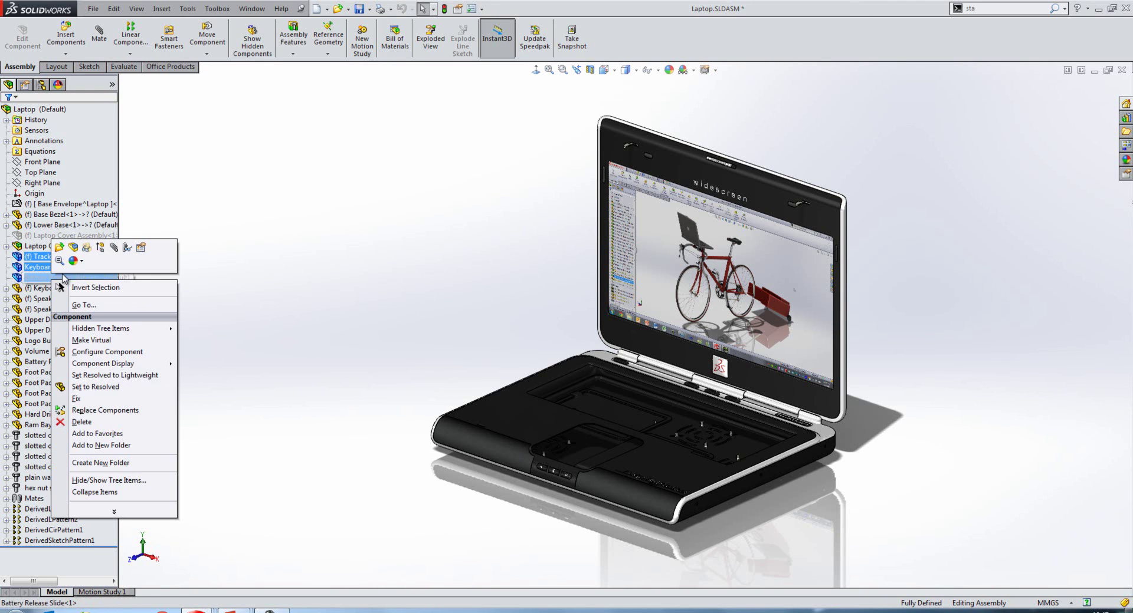
left_click(105, 251)
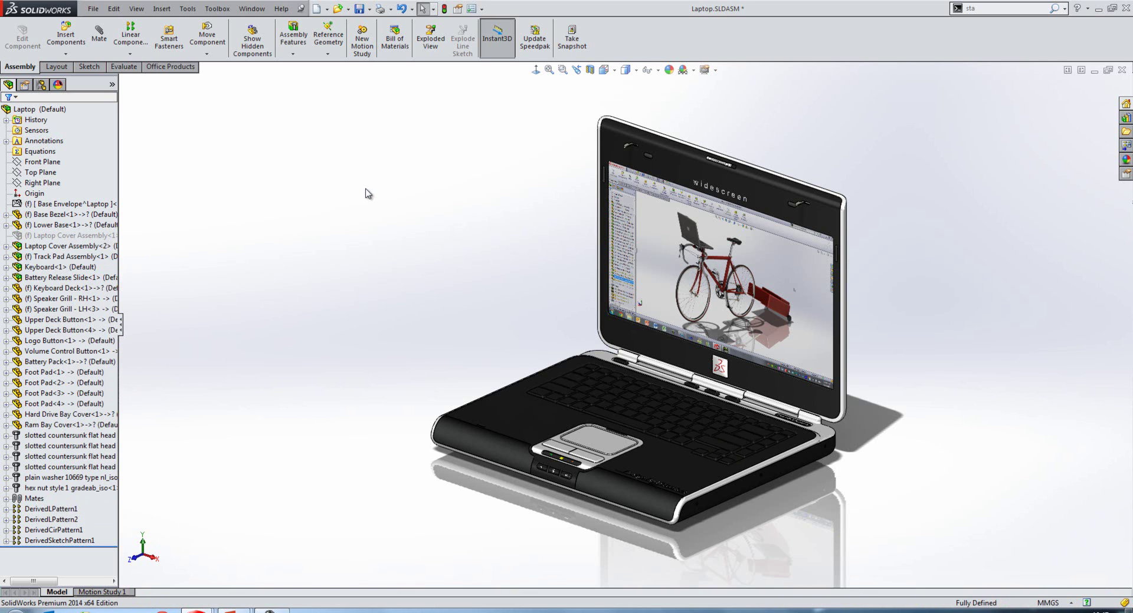
key("ctrl+Tab")
key("ctrl+Tab")
key("ctrl+Tab")
key("ctrl+Tab")
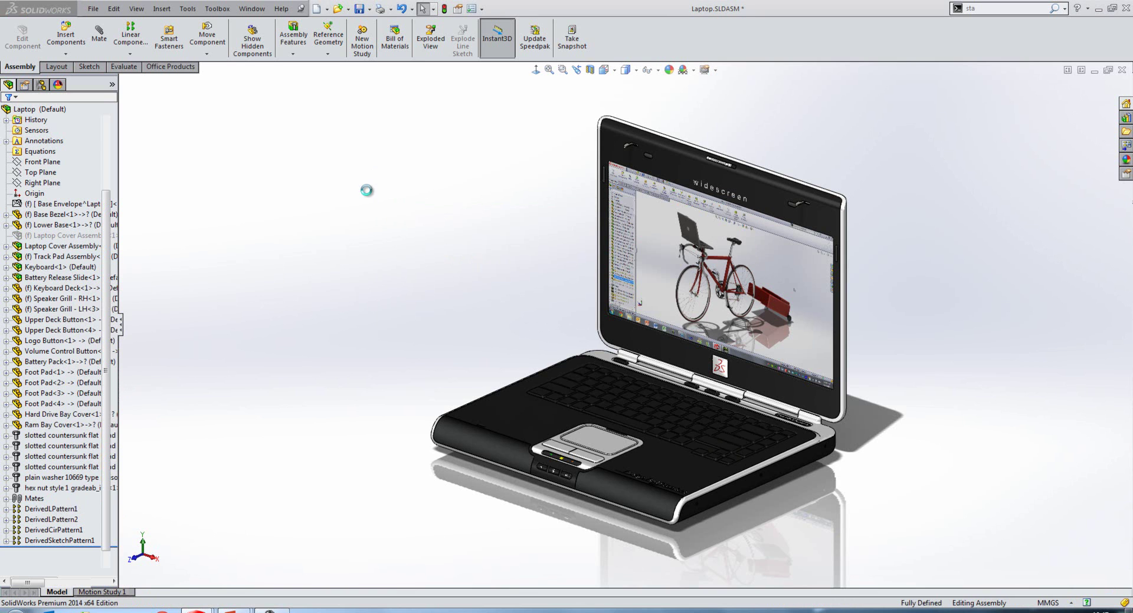
key("ctrl+Tab")
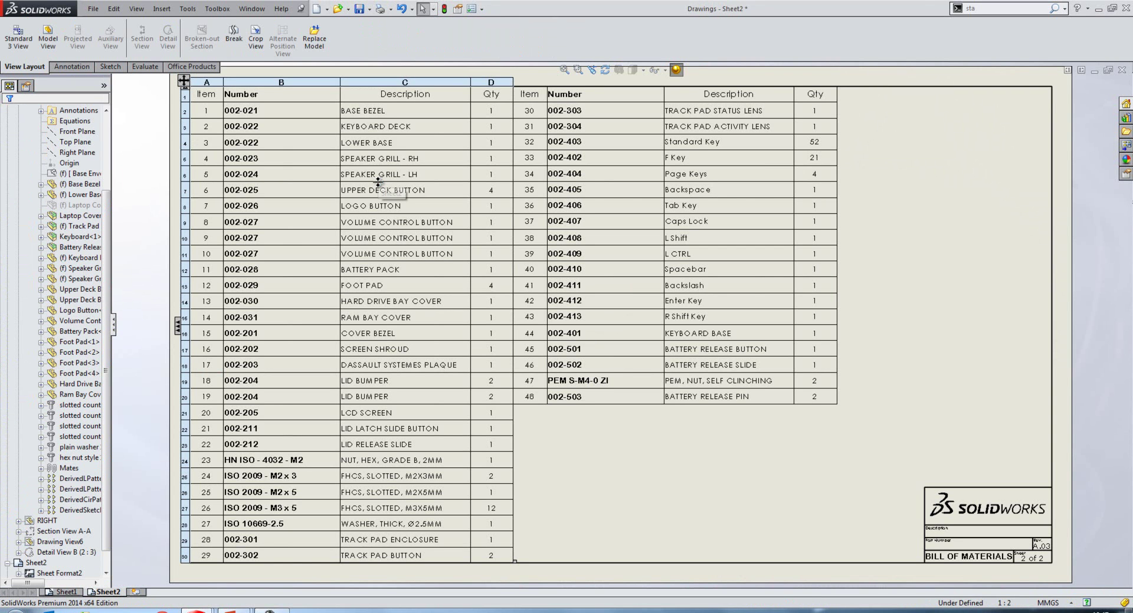